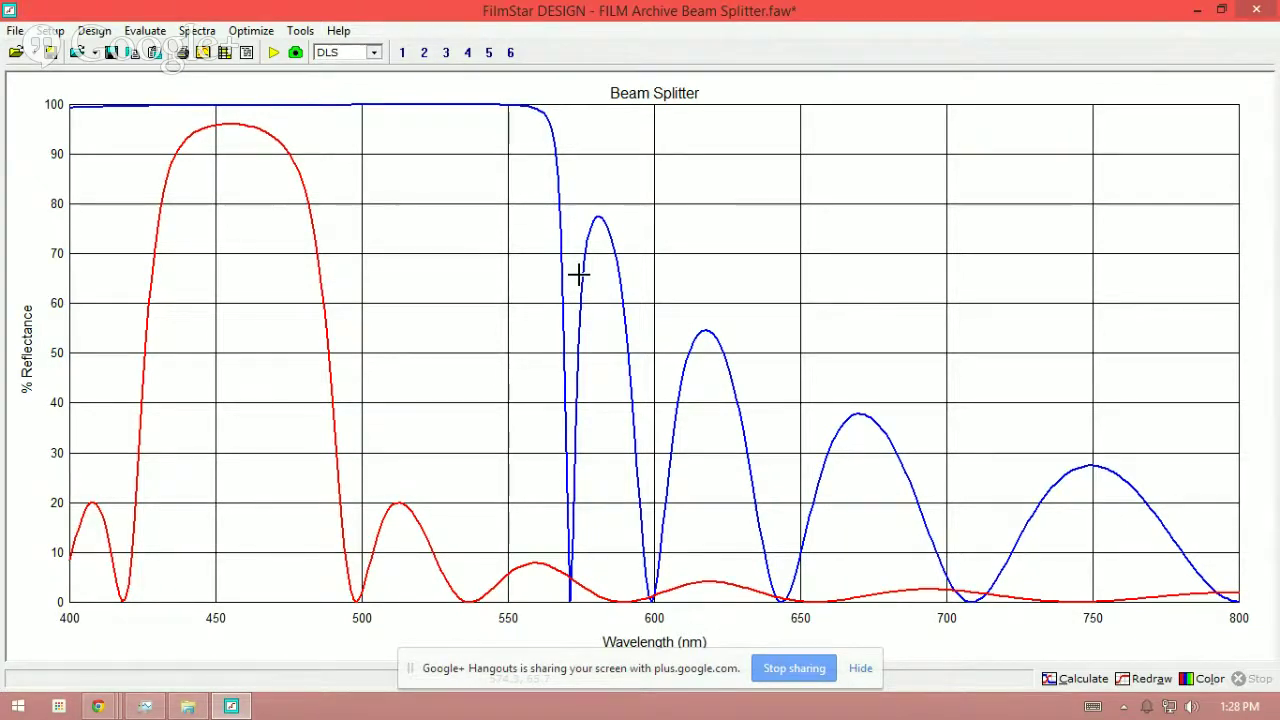
Open the Groups Editor from the Design menu to show the (1H 1L)12 stack.
{"action": "left_click", "coordinate": [95, 31]}
{"action": "left_click", "coordinate": [70, 52]}
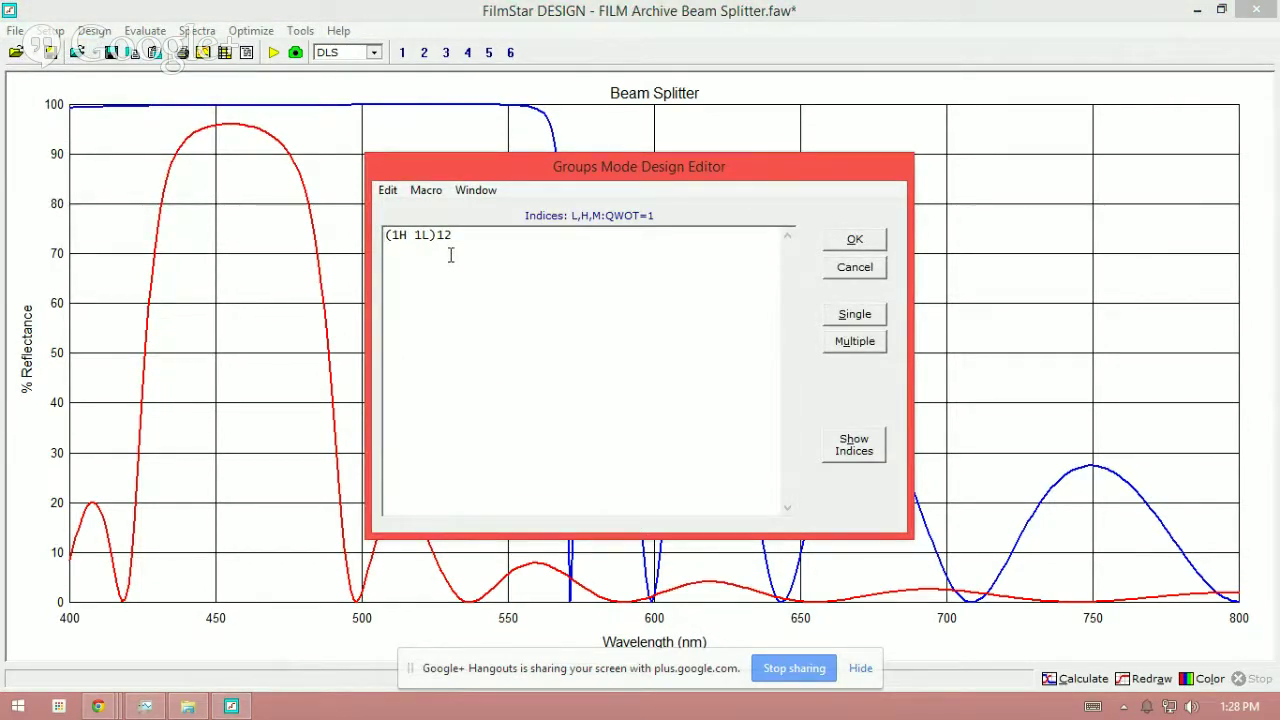
{"action": "left_click", "coordinate": [835, 242]}
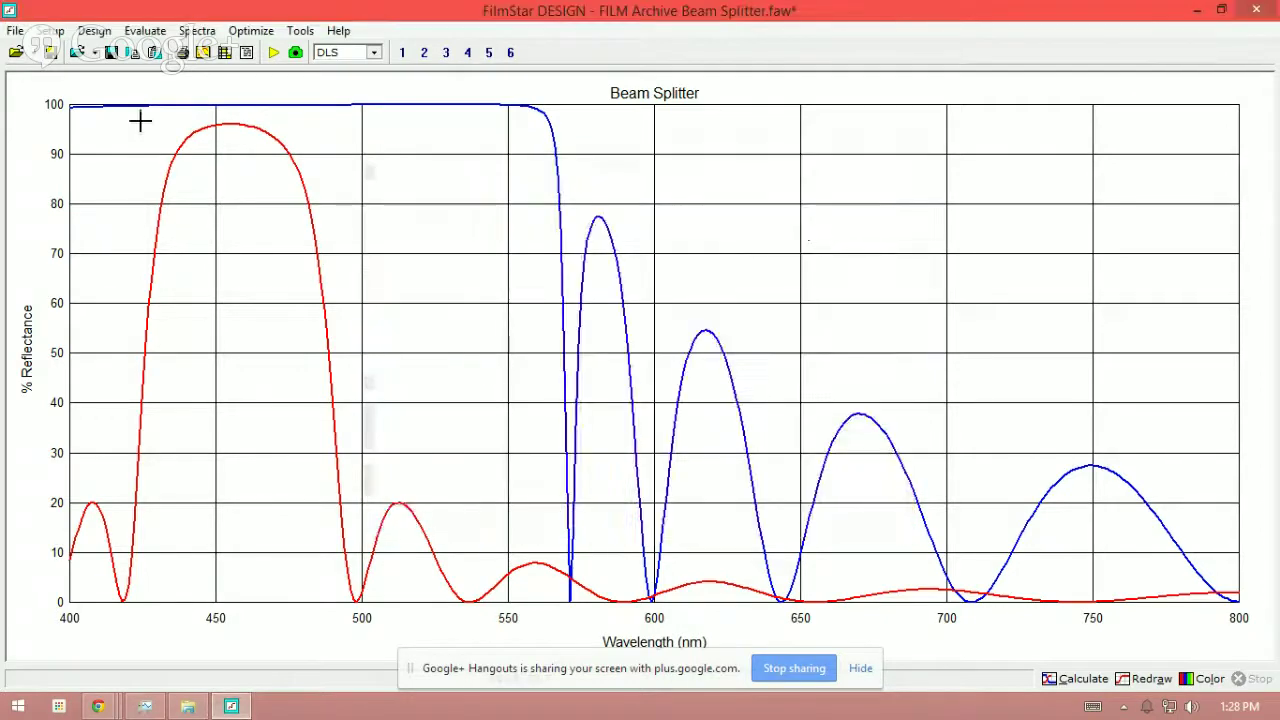
{"action": "left_click", "coordinate": [50, 30]}
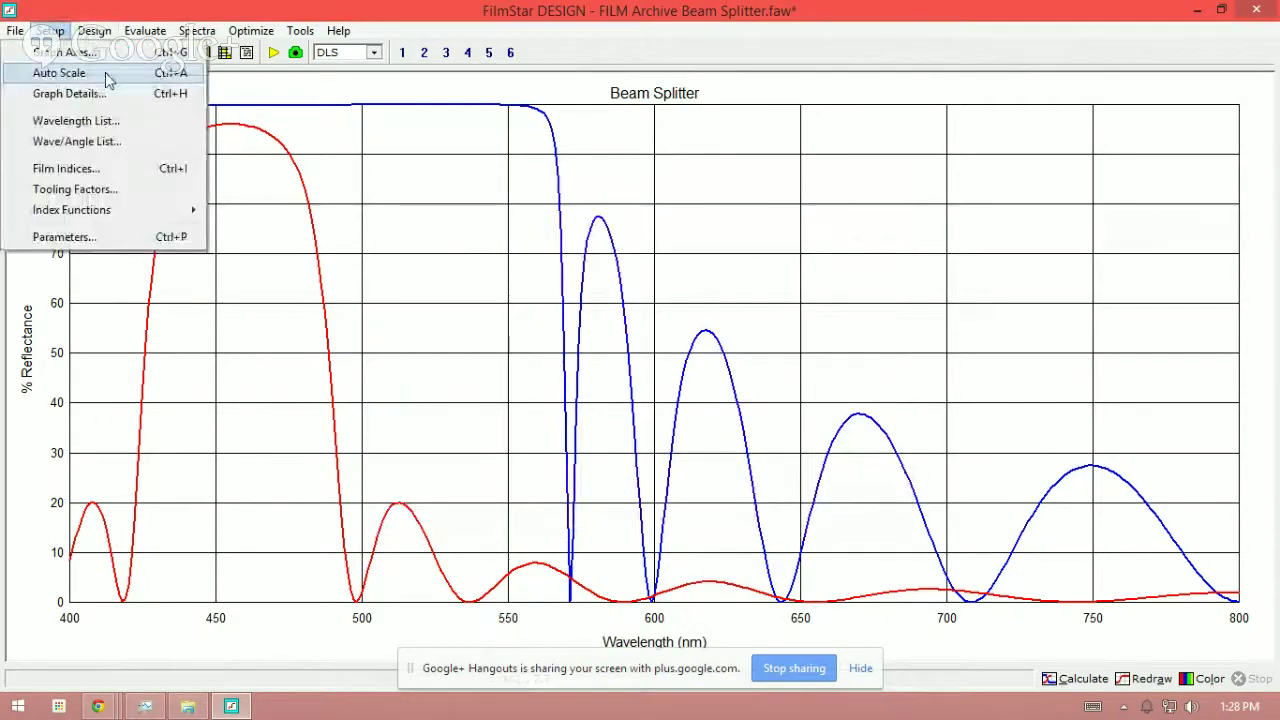
{"action": "left_click", "coordinate": [100, 168]}
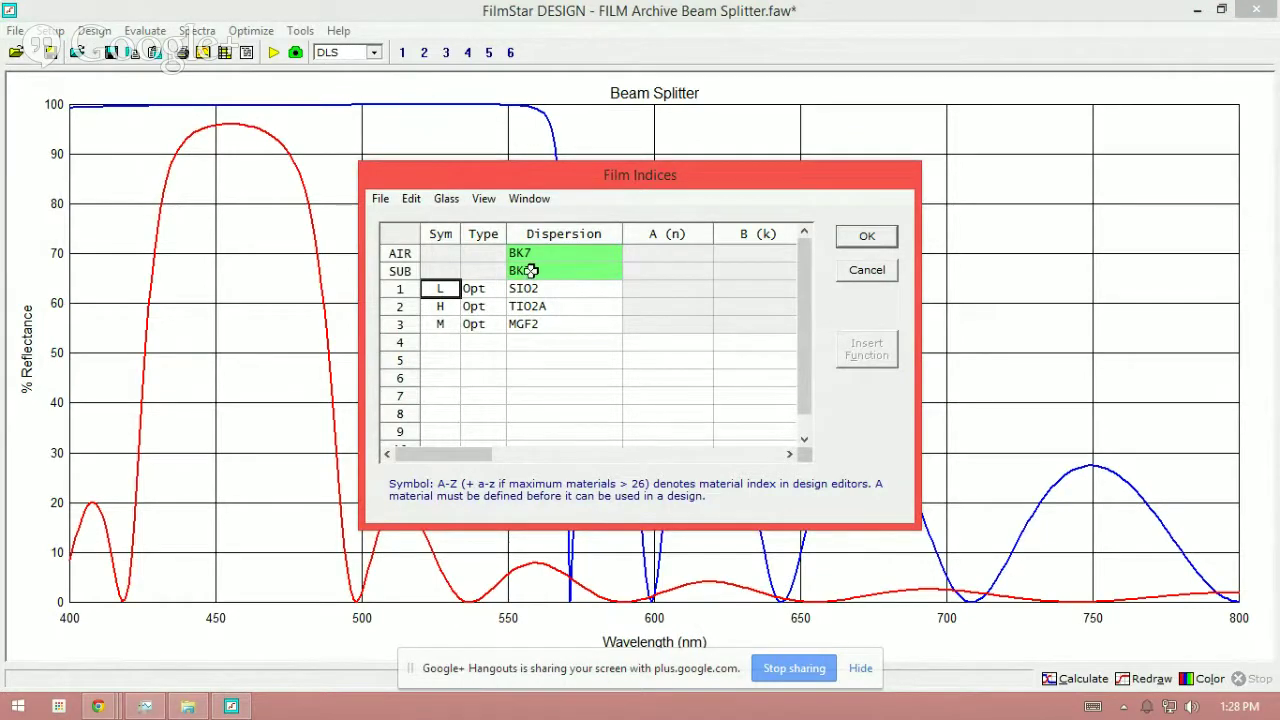
{"action": "left_click", "coordinate": [866, 237]}
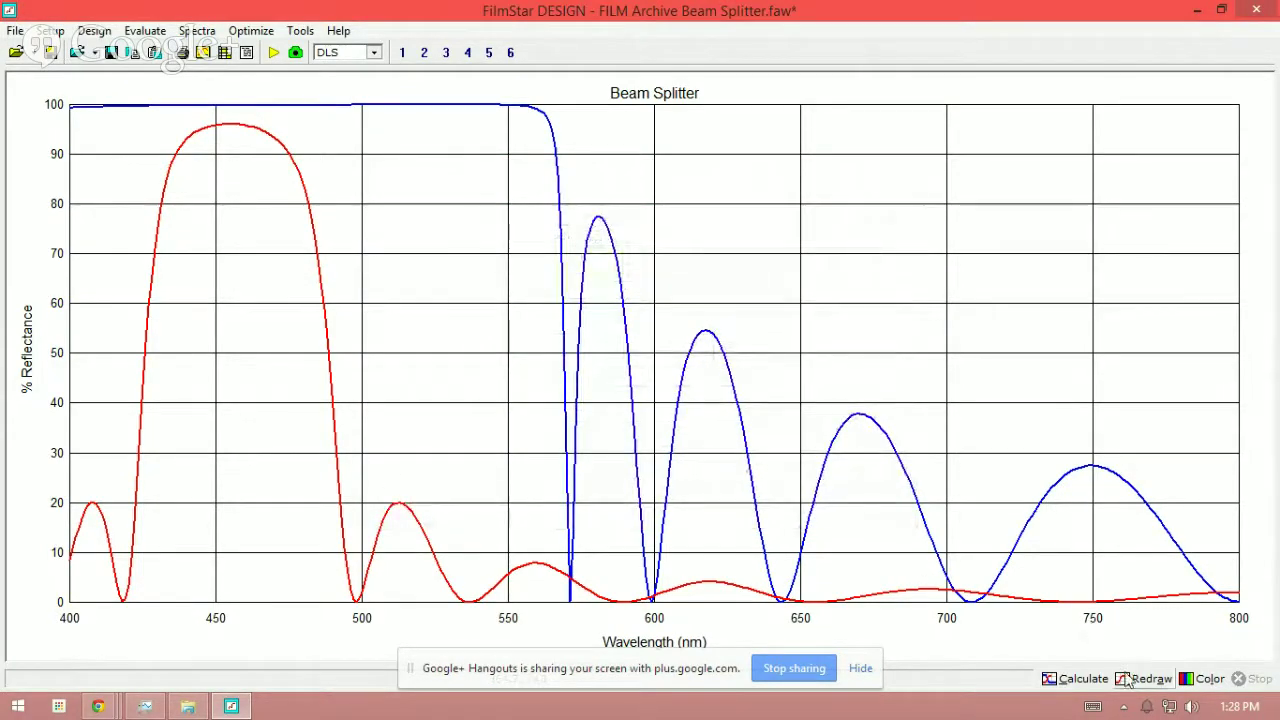
Calculate the 45° P-polarized reflectance at 565 nm and make that curve black.
{"action": "left_click", "coordinate": [1084, 680]}
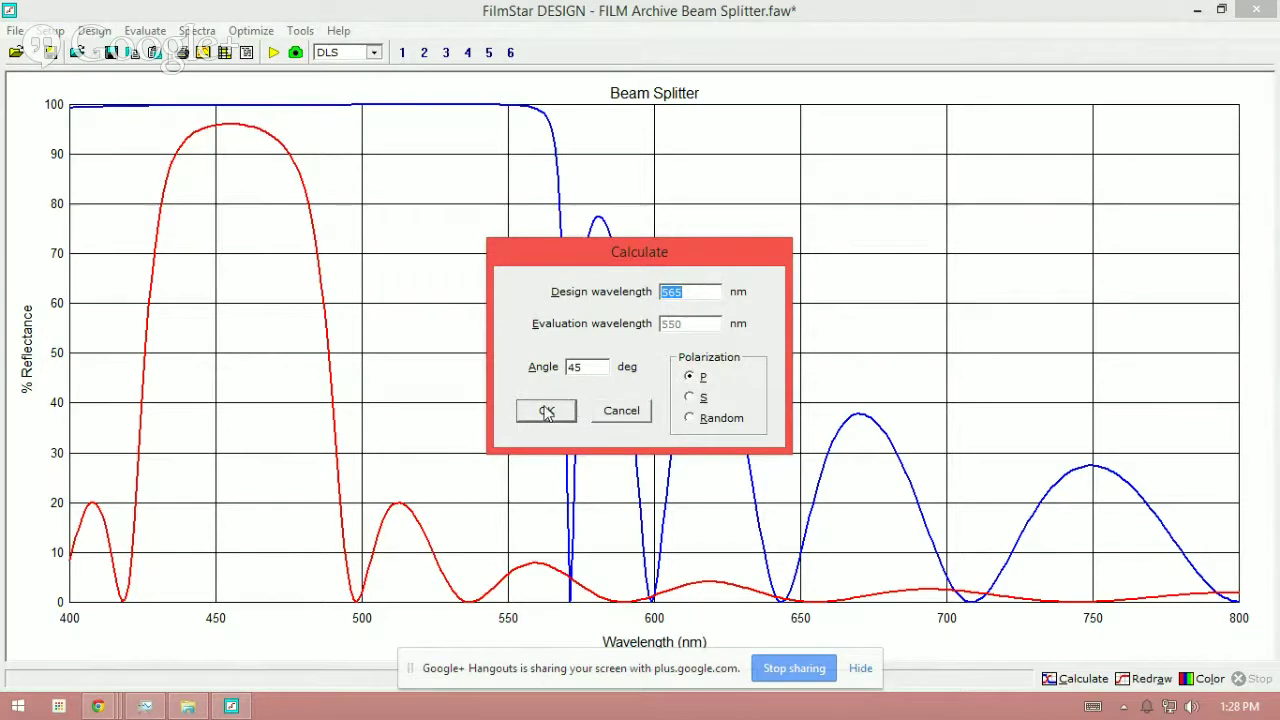
{"action": "left_click", "coordinate": [543, 405]}
{"action": "left_click", "coordinate": [1072, 678]}
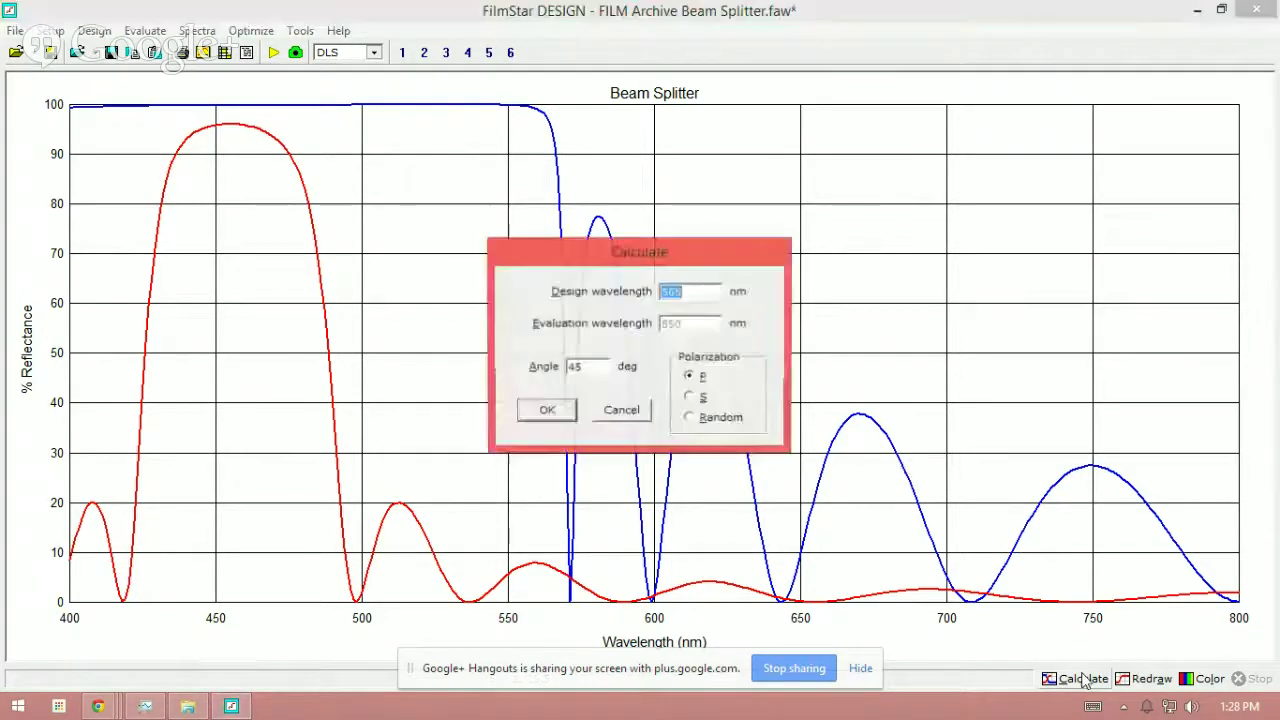
{"action": "left_click", "coordinate": [547, 411]}
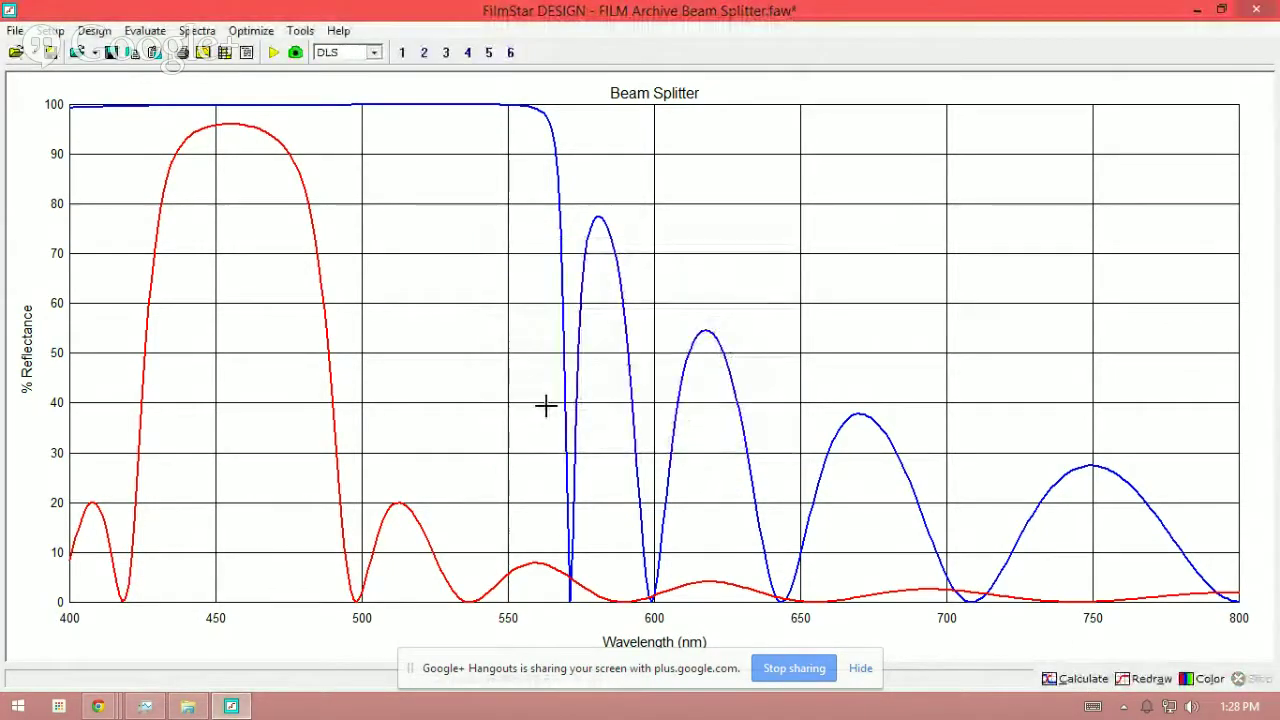
{"action": "left_click", "coordinate": [1199, 683]}
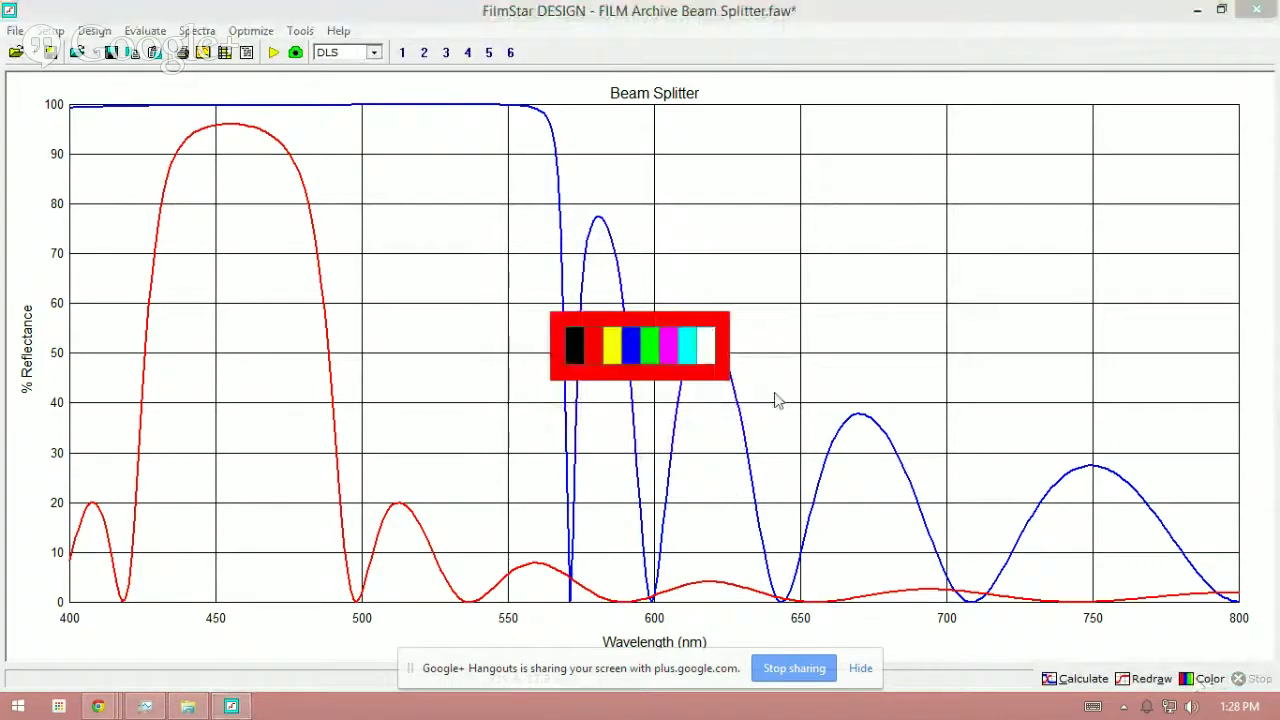
{"action": "left_click", "coordinate": [579, 348]}
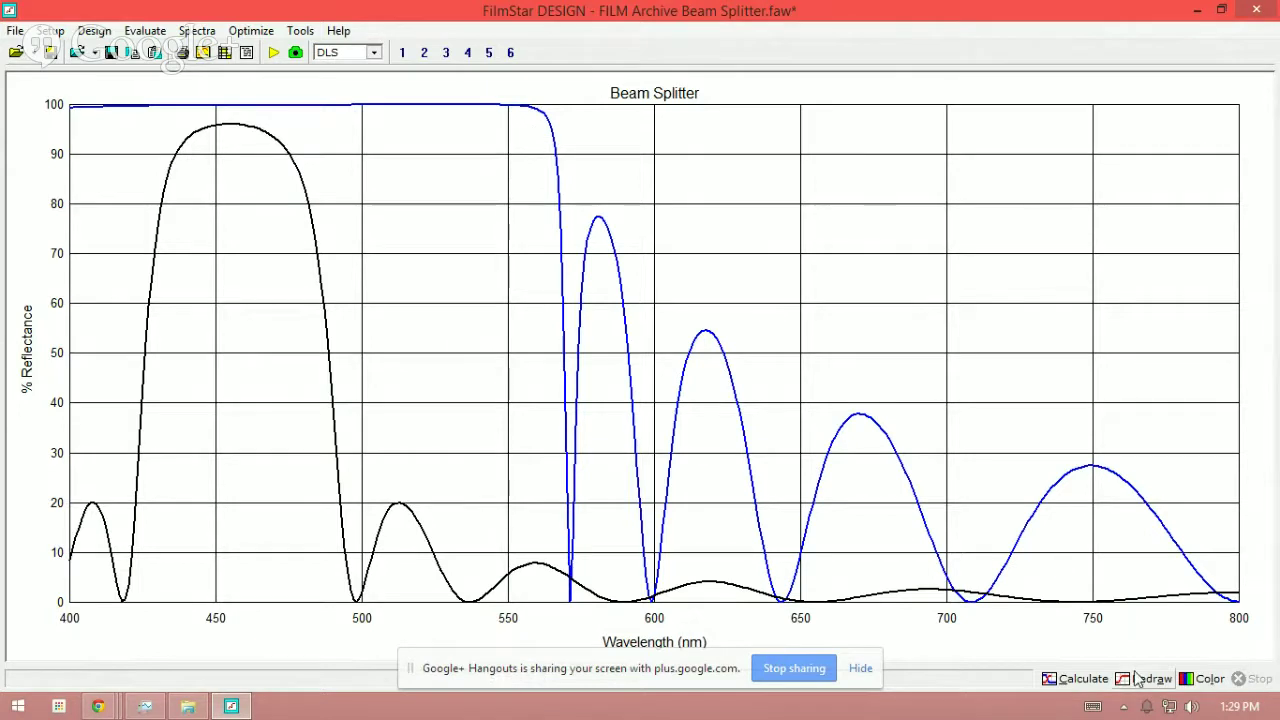
Add the 45° S-polarized reflectance curve and draw it in blue.
{"action": "left_click", "coordinate": [1078, 679]}
{"action": "left_click", "coordinate": [690, 397]}
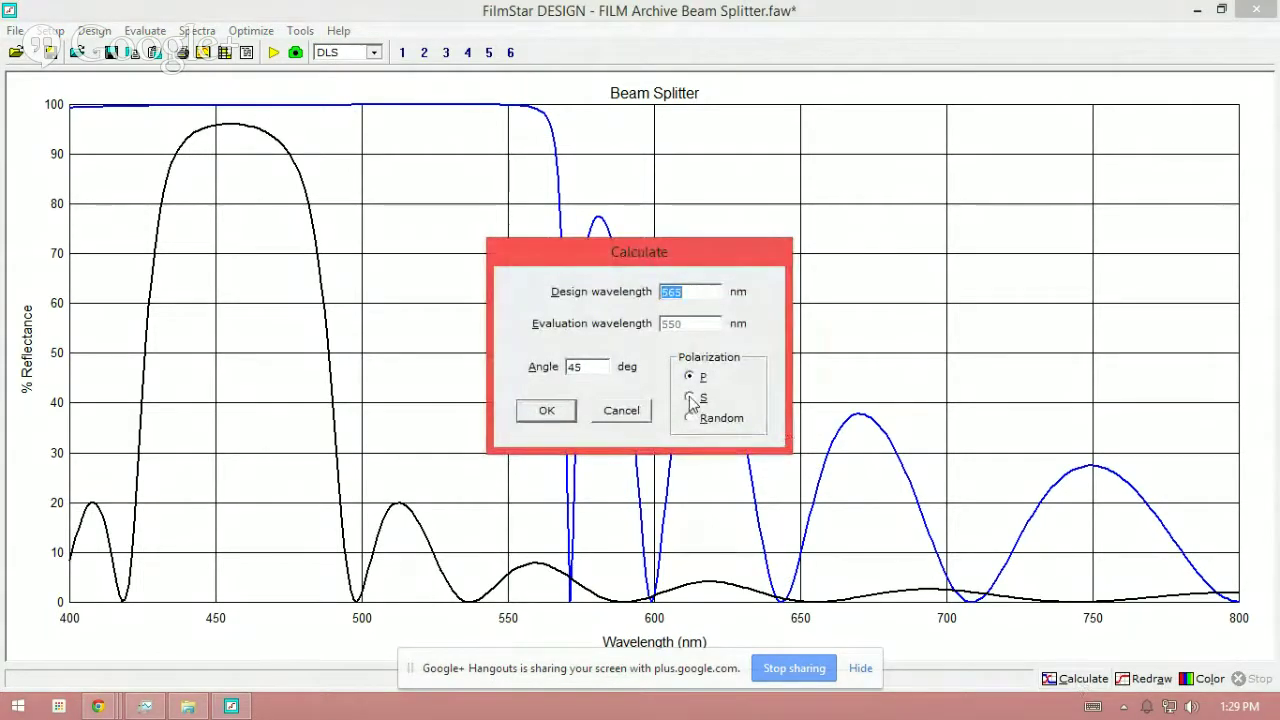
{"action": "left_click", "coordinate": [547, 410]}
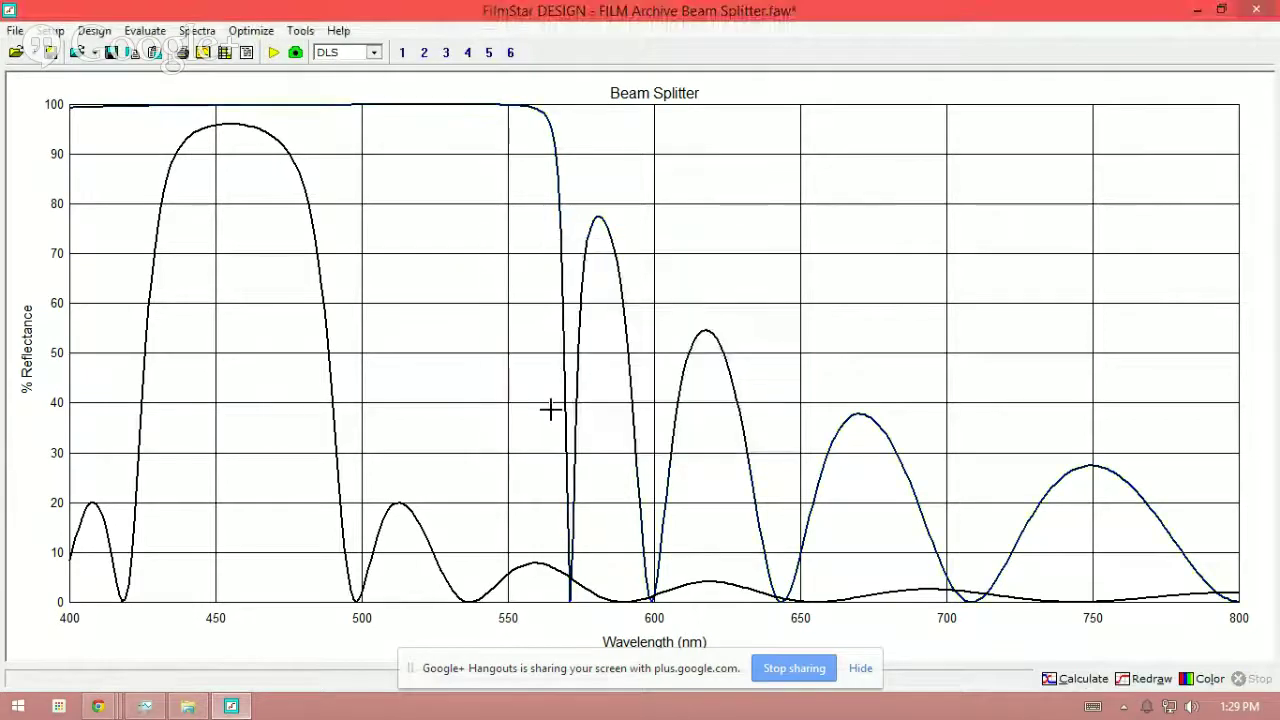
{"action": "left_click", "coordinate": [1203, 680]}
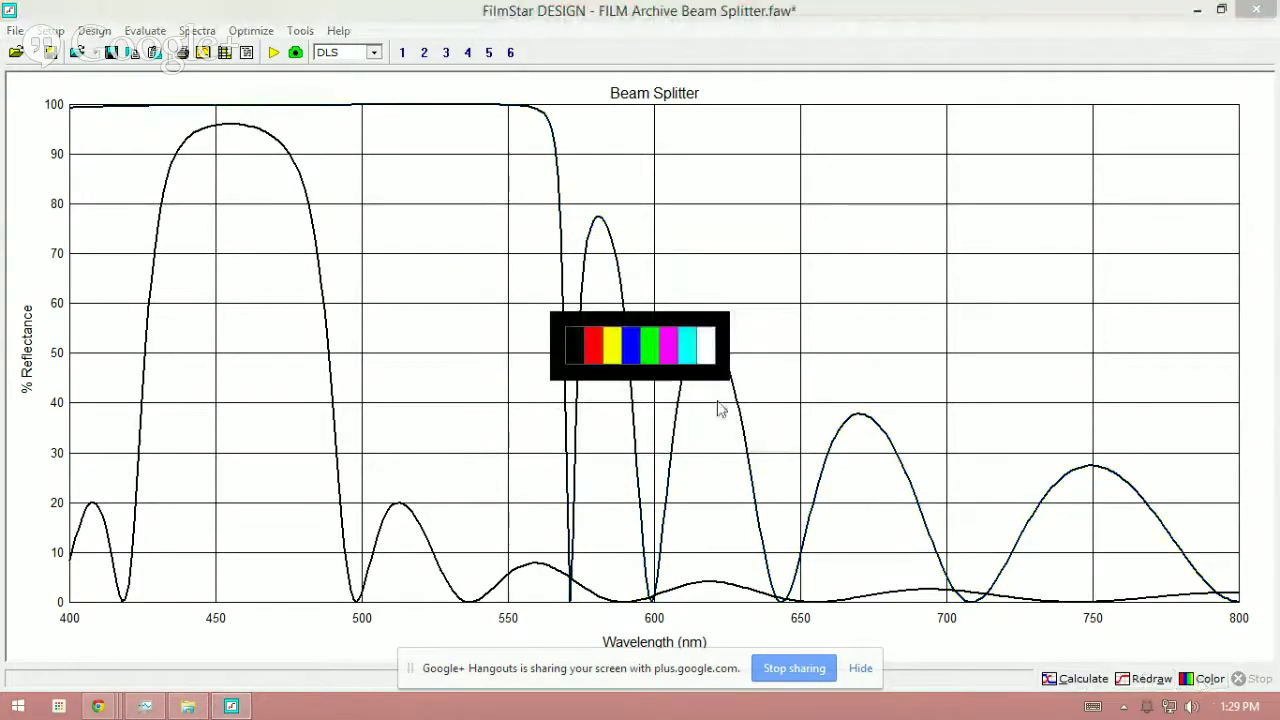
{"action": "left_click", "coordinate": [631, 362]}
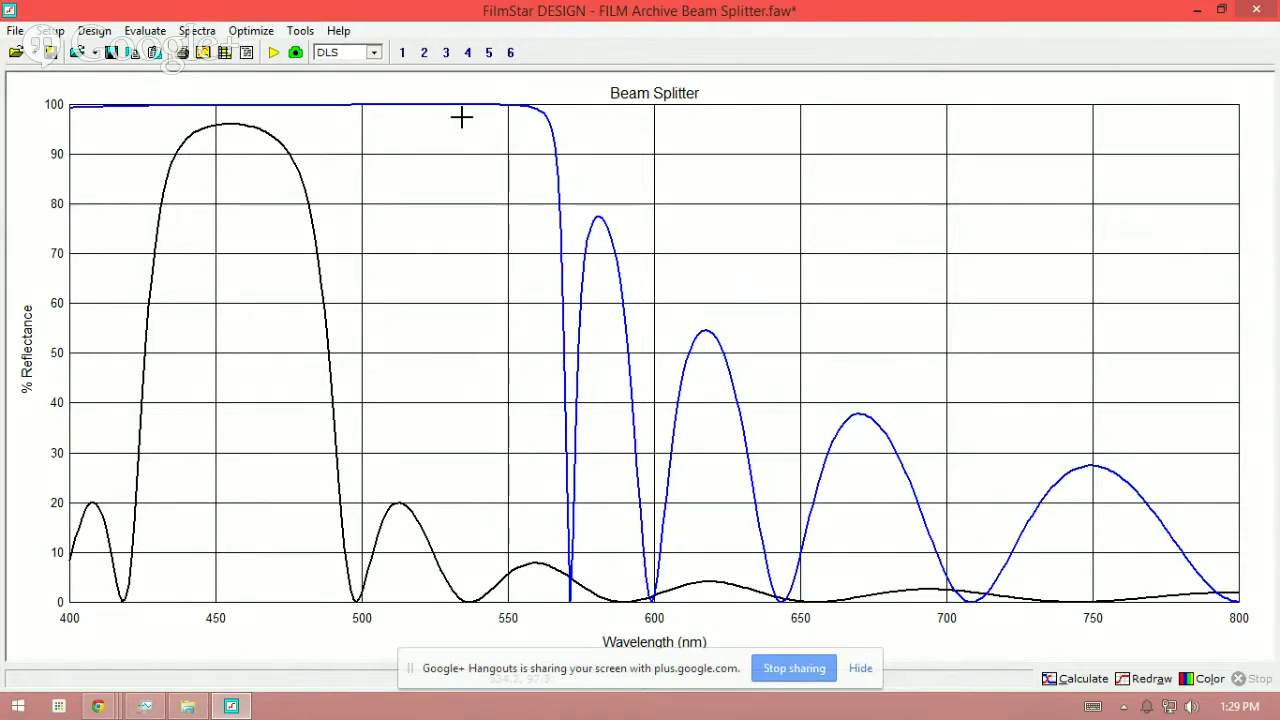
{"action": "left_click", "coordinate": [93, 31]}
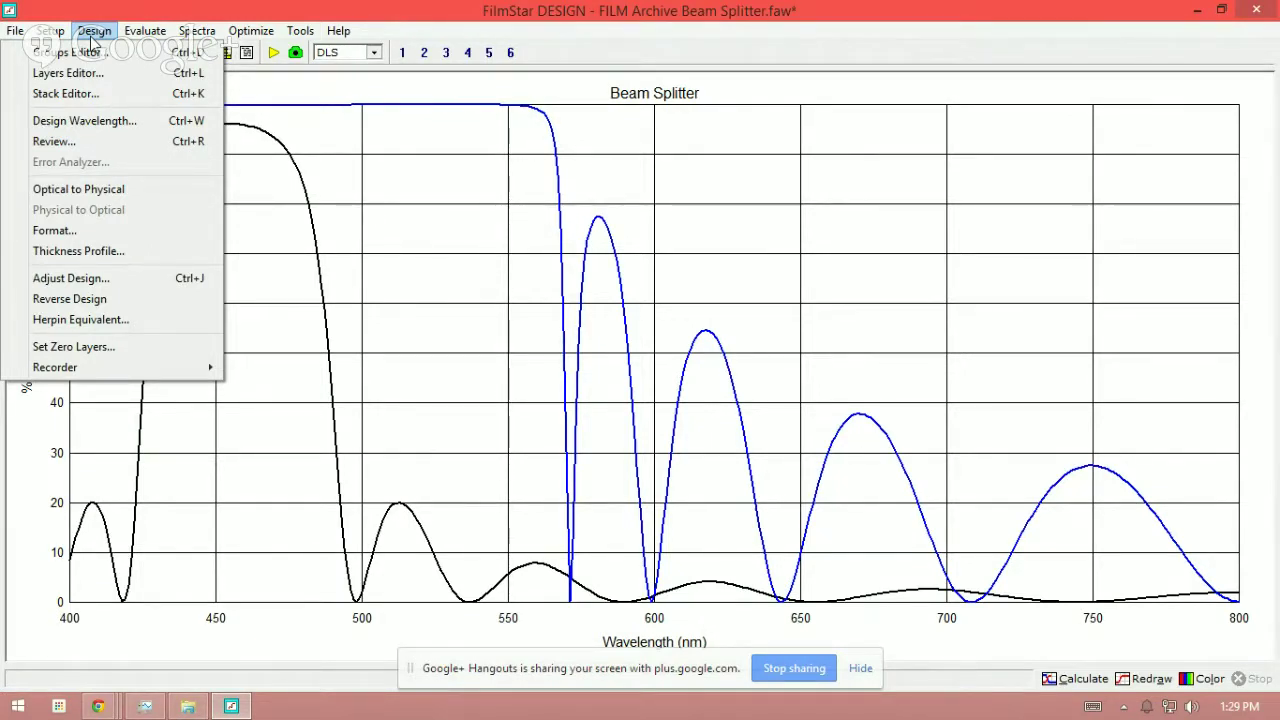
{"action": "left_click", "coordinate": [91, 37]}
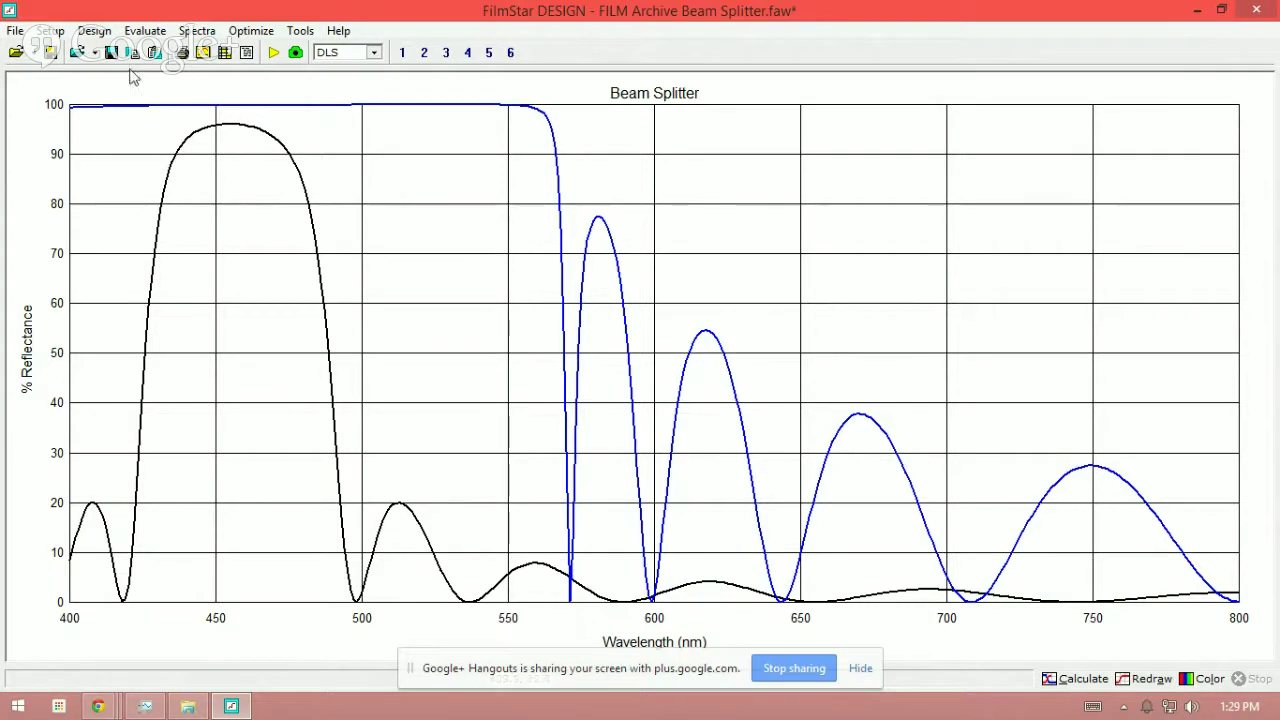
{"action": "left_click", "coordinate": [94, 30]}
{"action": "left_click", "coordinate": [107, 60]}
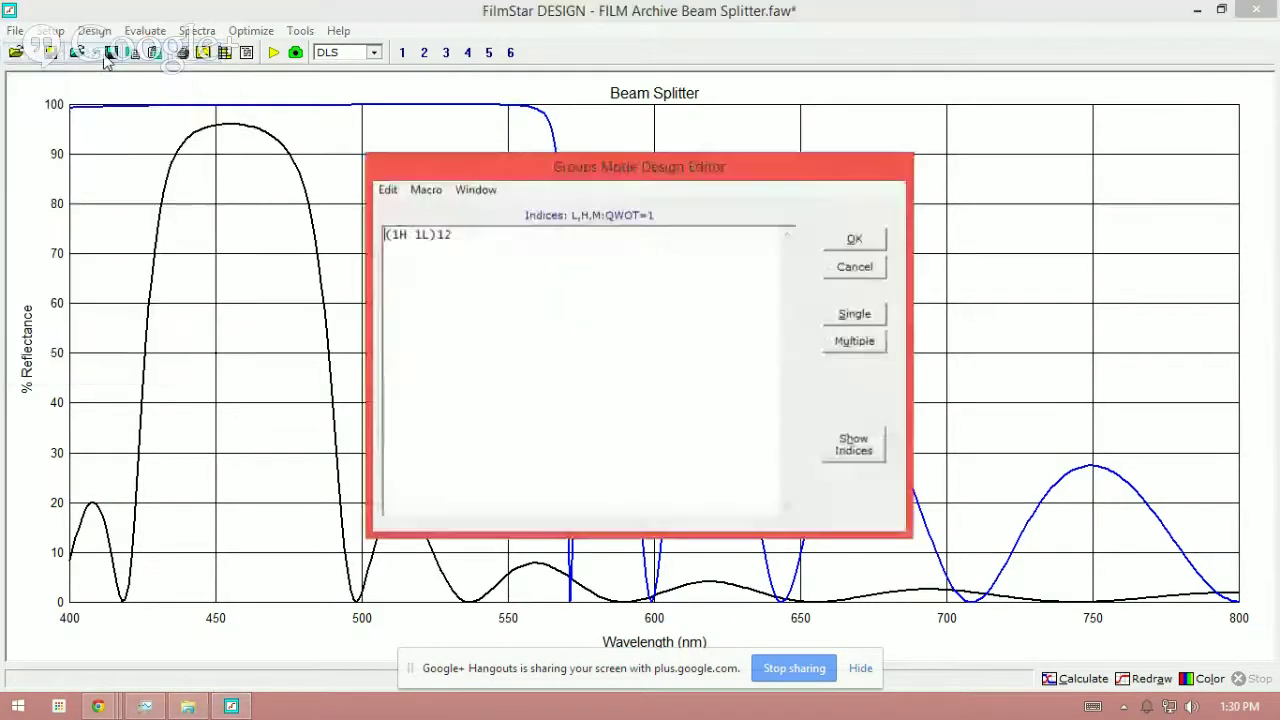
{"action": "left_click", "coordinate": [480, 231]}
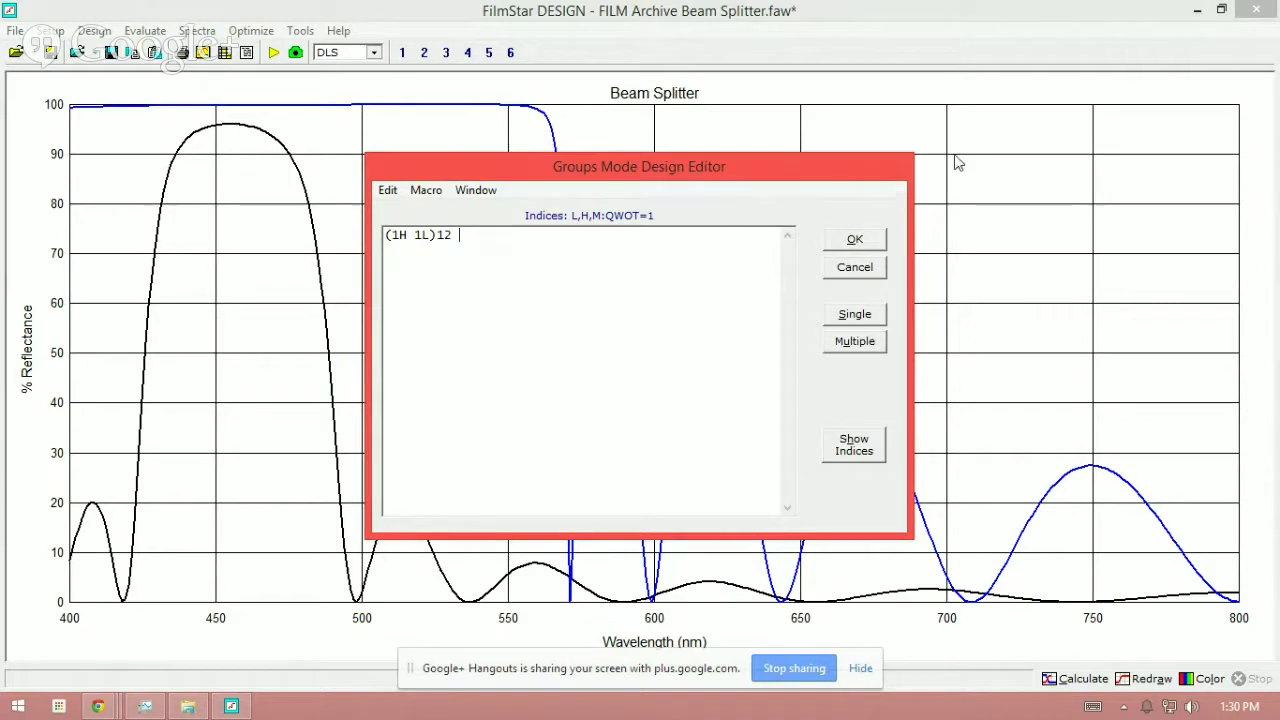
{"action": "left_click", "coordinate": [855, 241]}
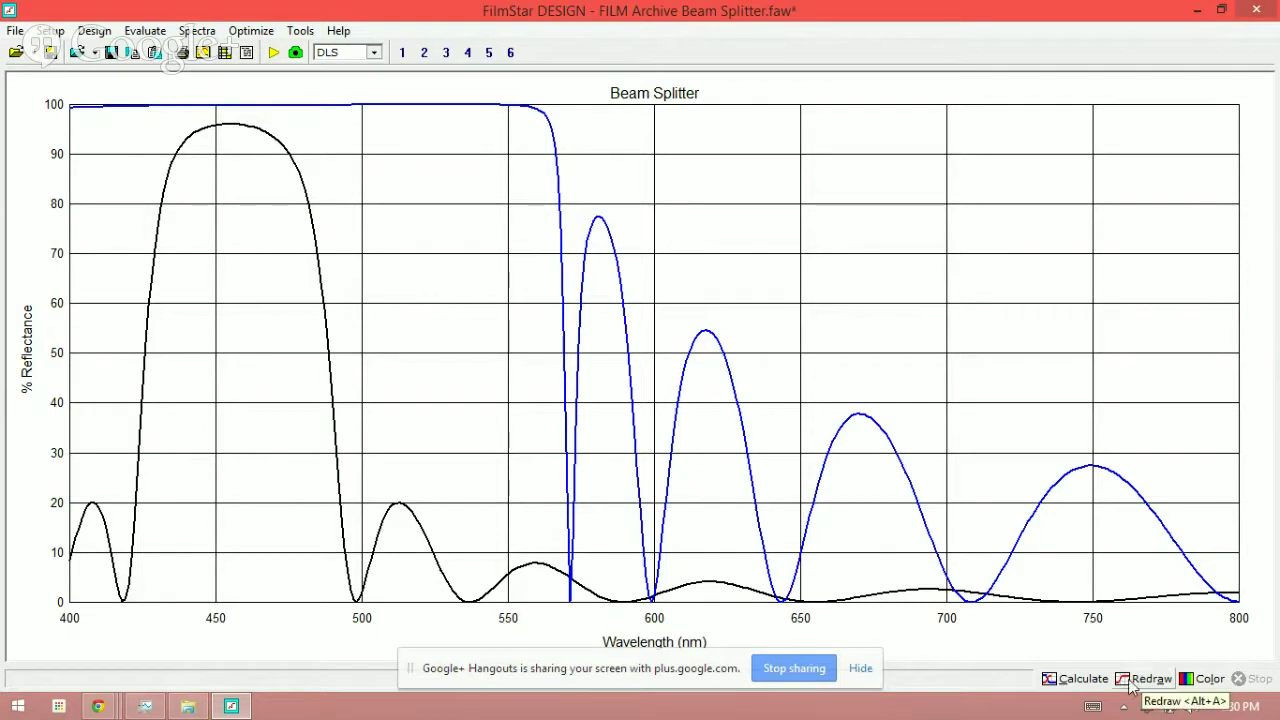
Recalculate with P polarization at 45°, then redraw so only that blue curve remains.
{"action": "left_click", "coordinate": [1078, 680]}
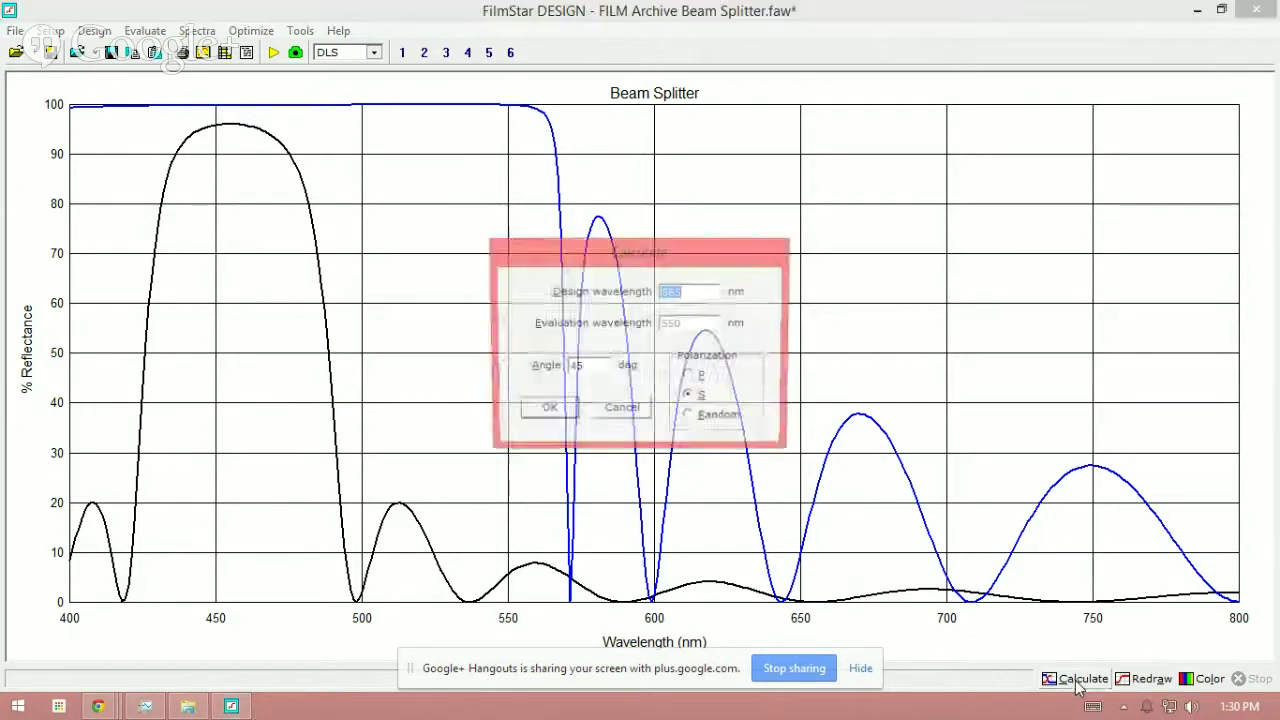
{"action": "left_click", "coordinate": [690, 377]}
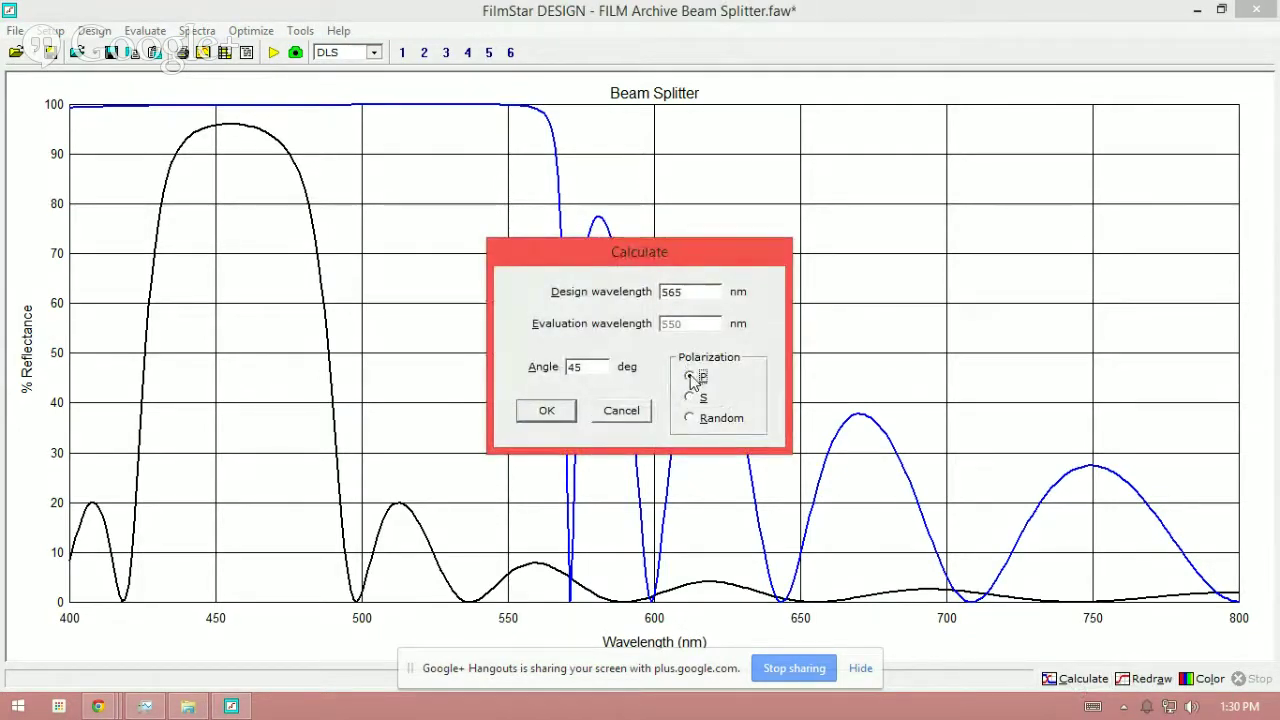
{"action": "left_click", "coordinate": [552, 412]}
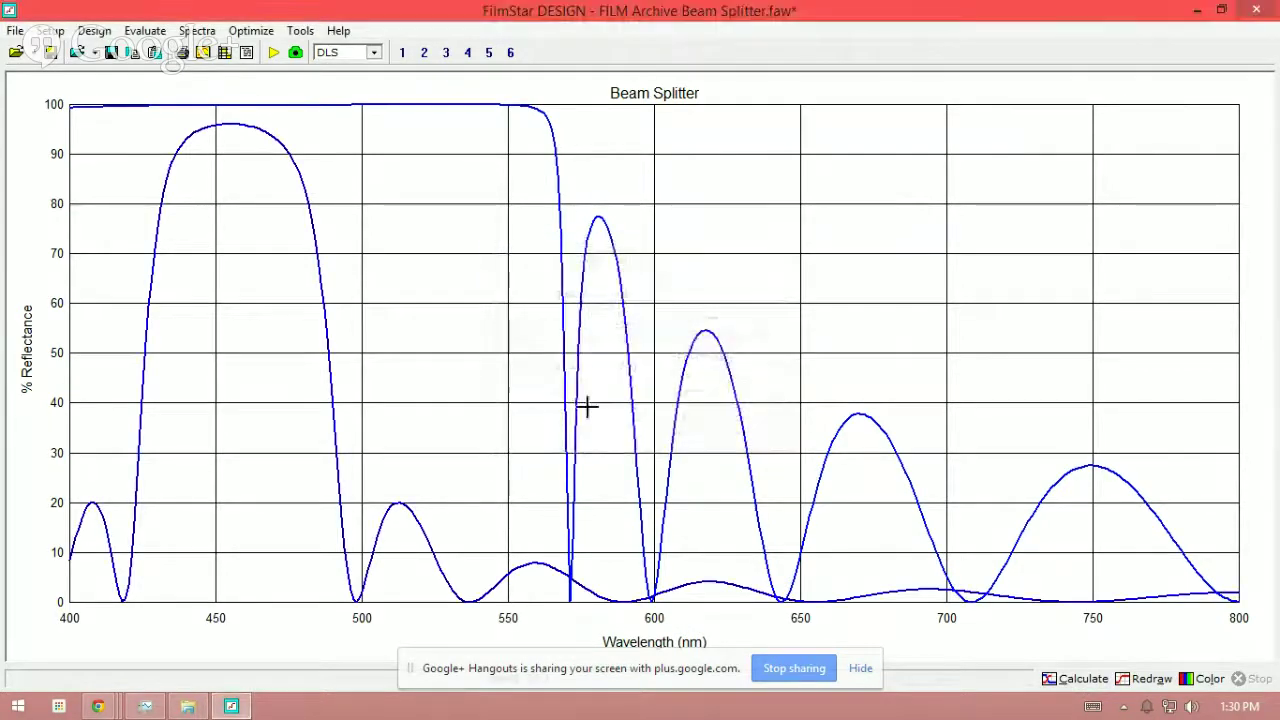
{"action": "left_click", "coordinate": [1072, 682]}
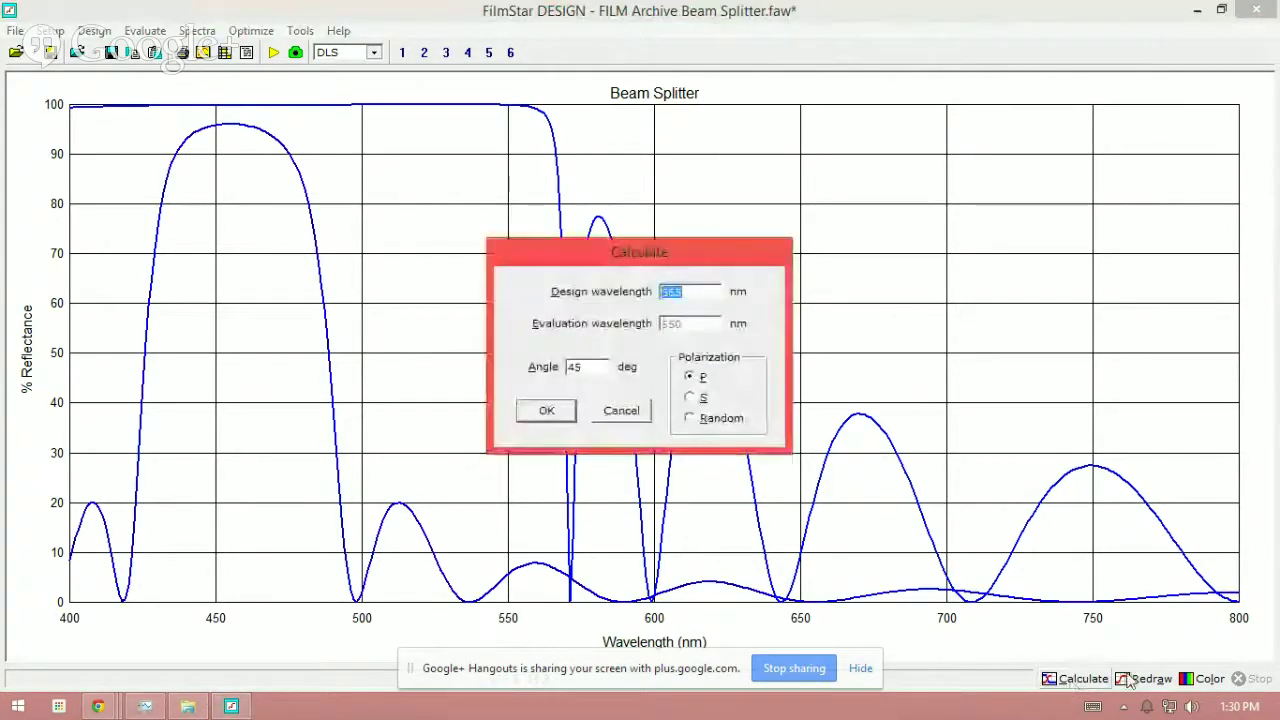
{"action": "left_click", "coordinate": [613, 410]}
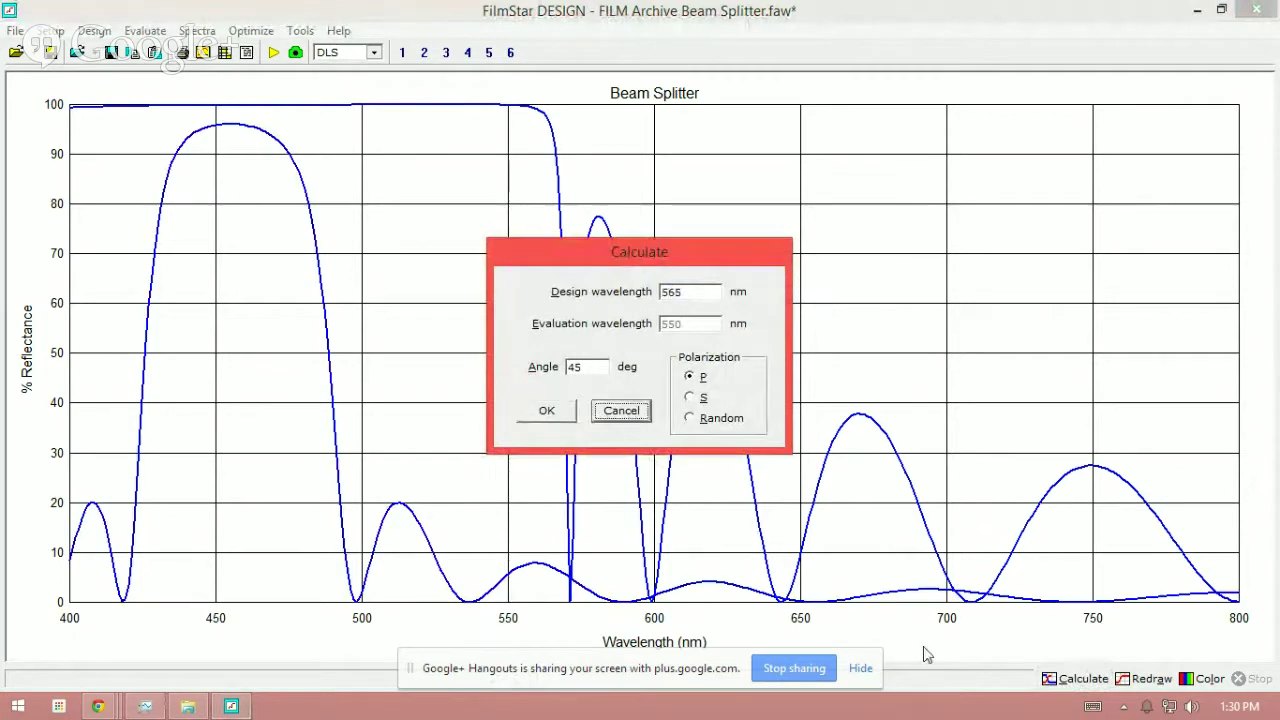
{"action": "left_click", "coordinate": [620, 412]}
{"action": "left_click", "coordinate": [1140, 679]}
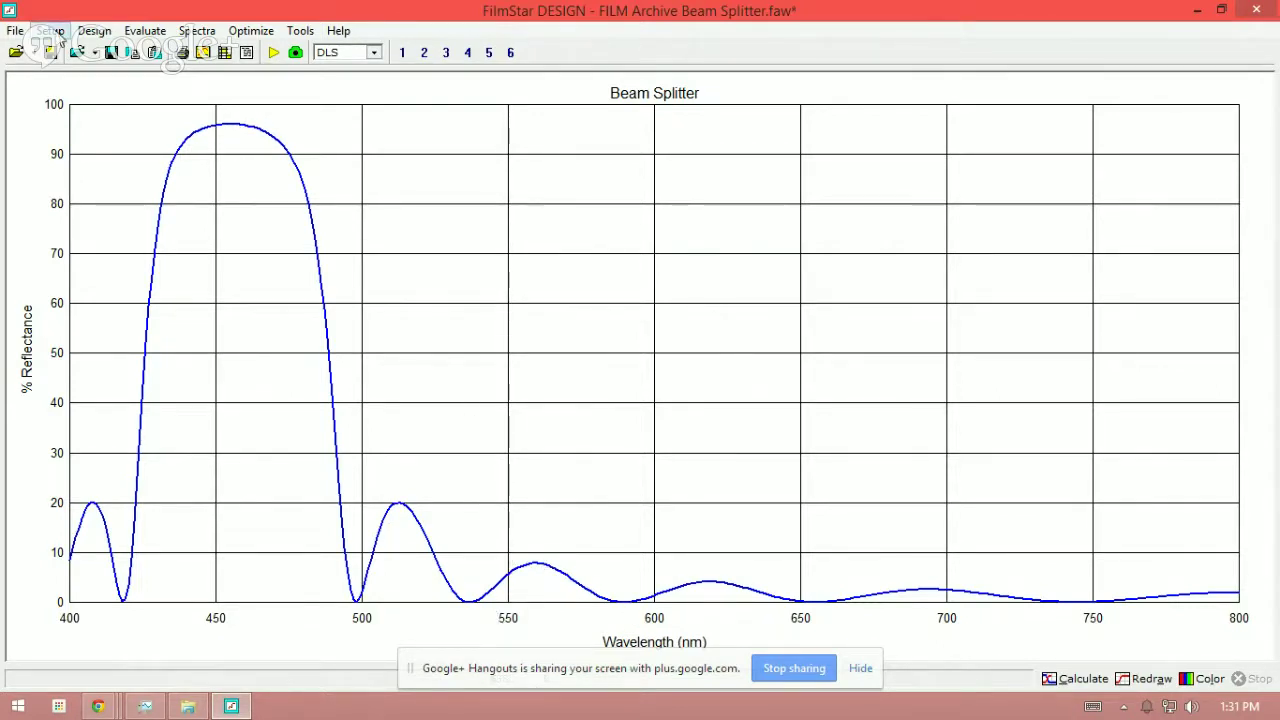
In the Film Indices table, browse the glass list for the AIR row's dispersion material.
{"action": "left_click", "coordinate": [52, 31]}
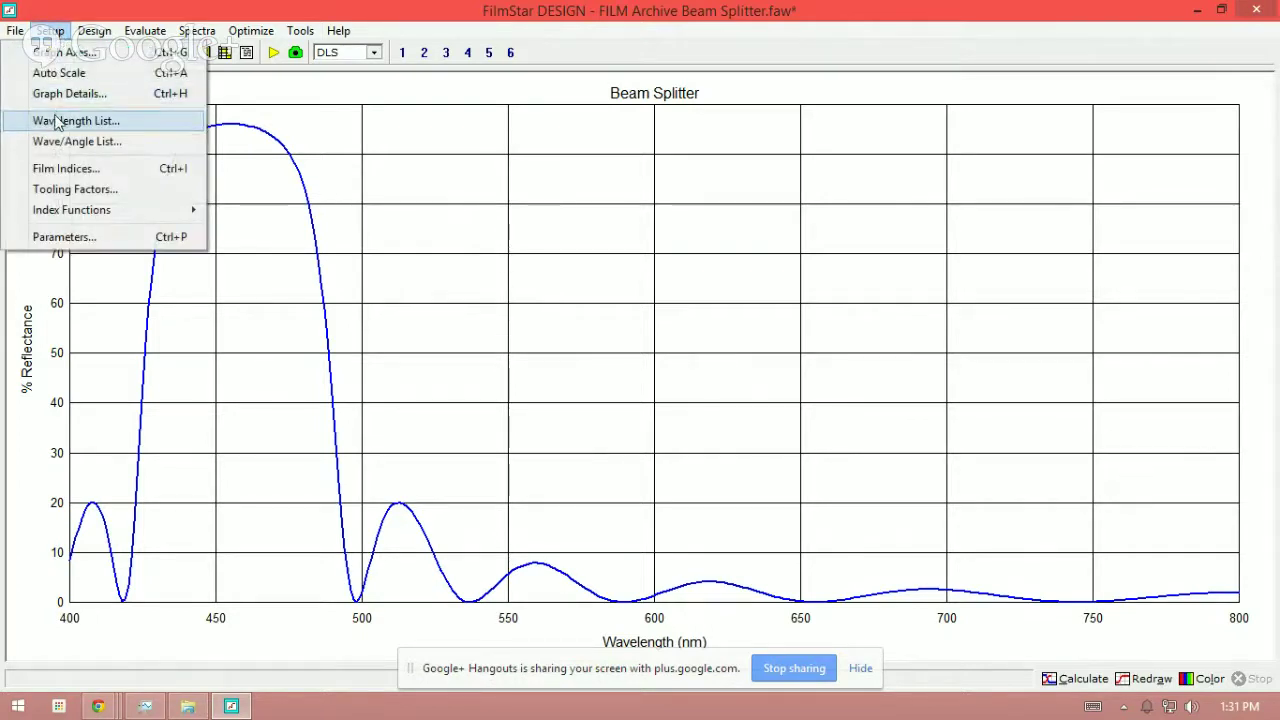
{"action": "left_click", "coordinate": [57, 170]}
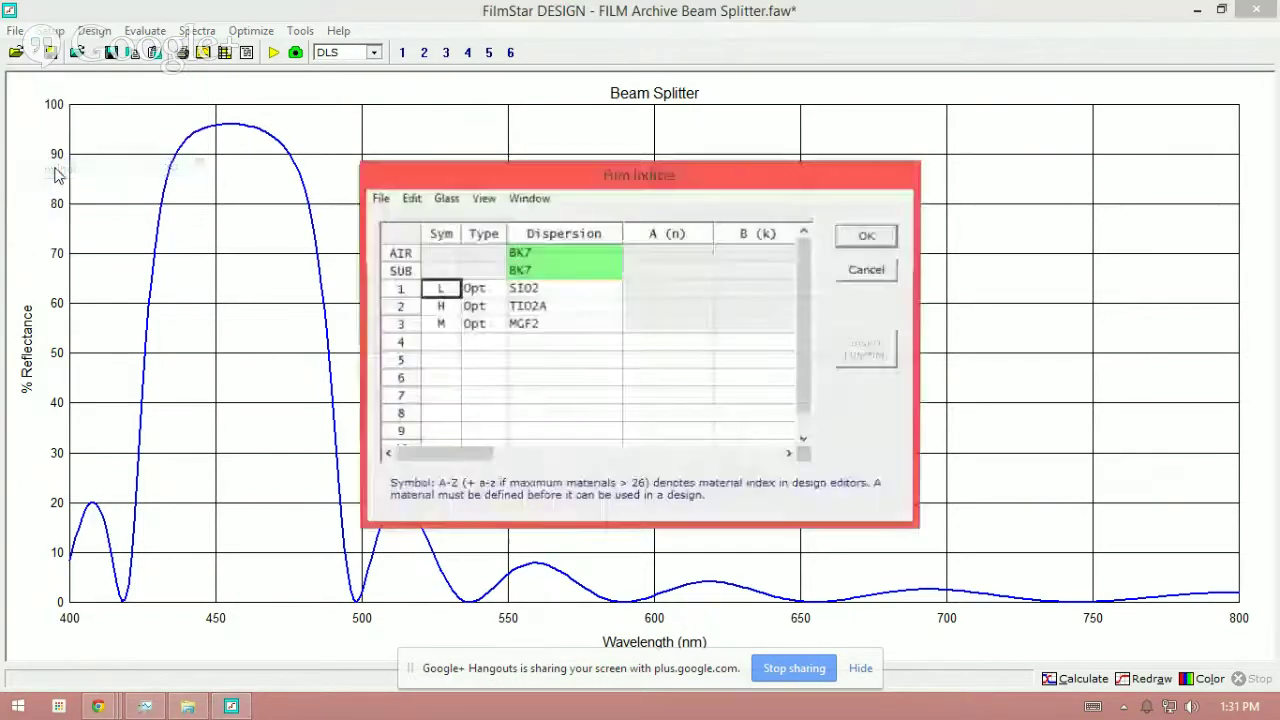
{"action": "left_click", "coordinate": [537, 253]}
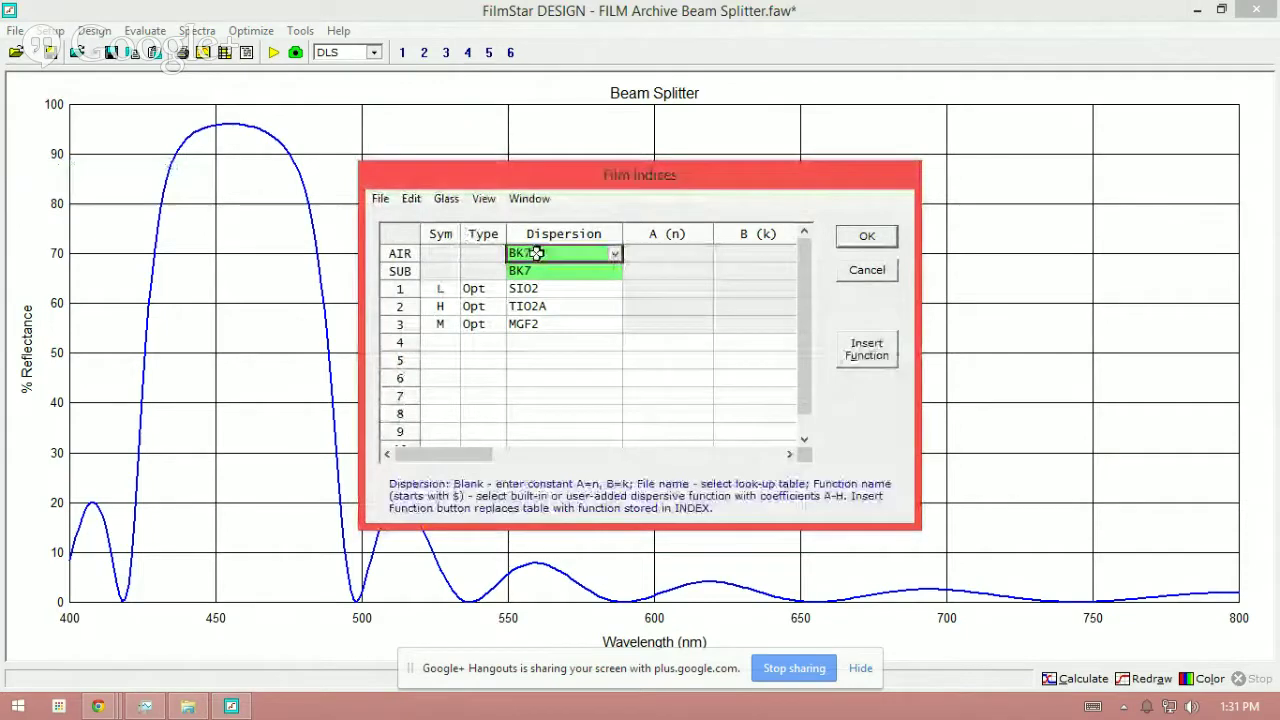
{"action": "left_click", "coordinate": [614, 253]}
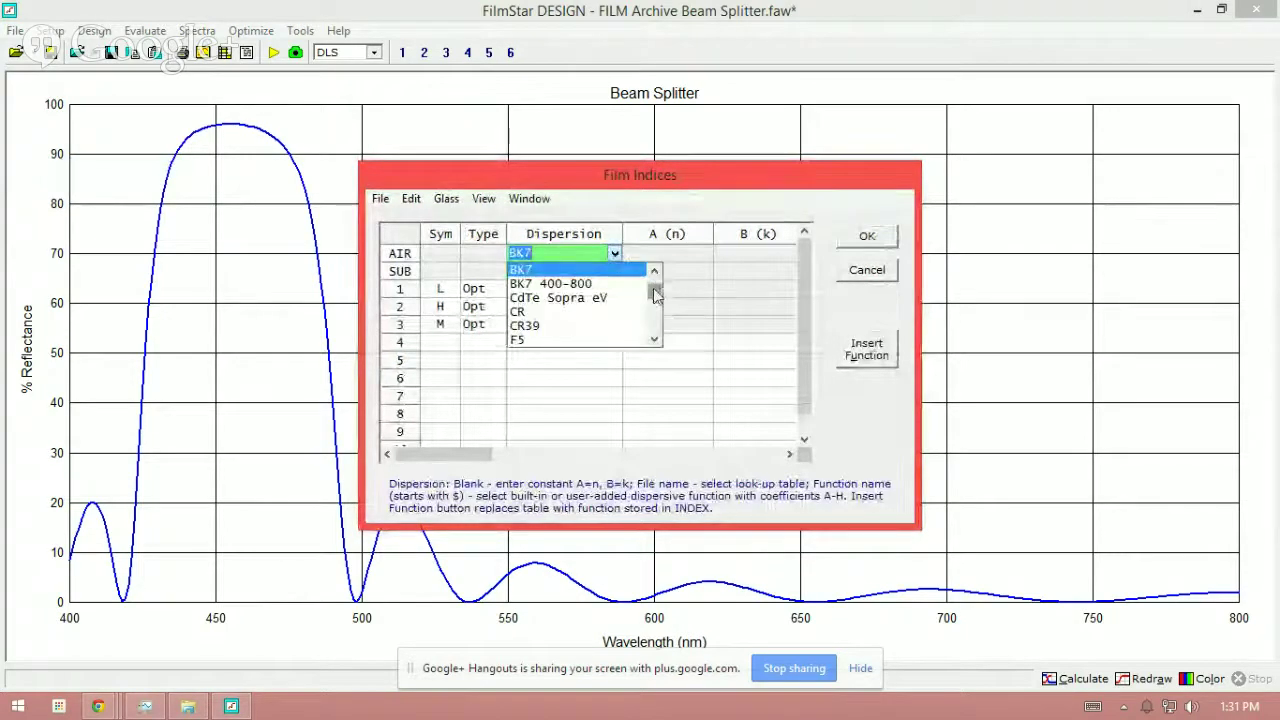
{"action": "scroll", "coordinate": [653, 287], "scroll_direction": "up", "scroll_amount": 3}
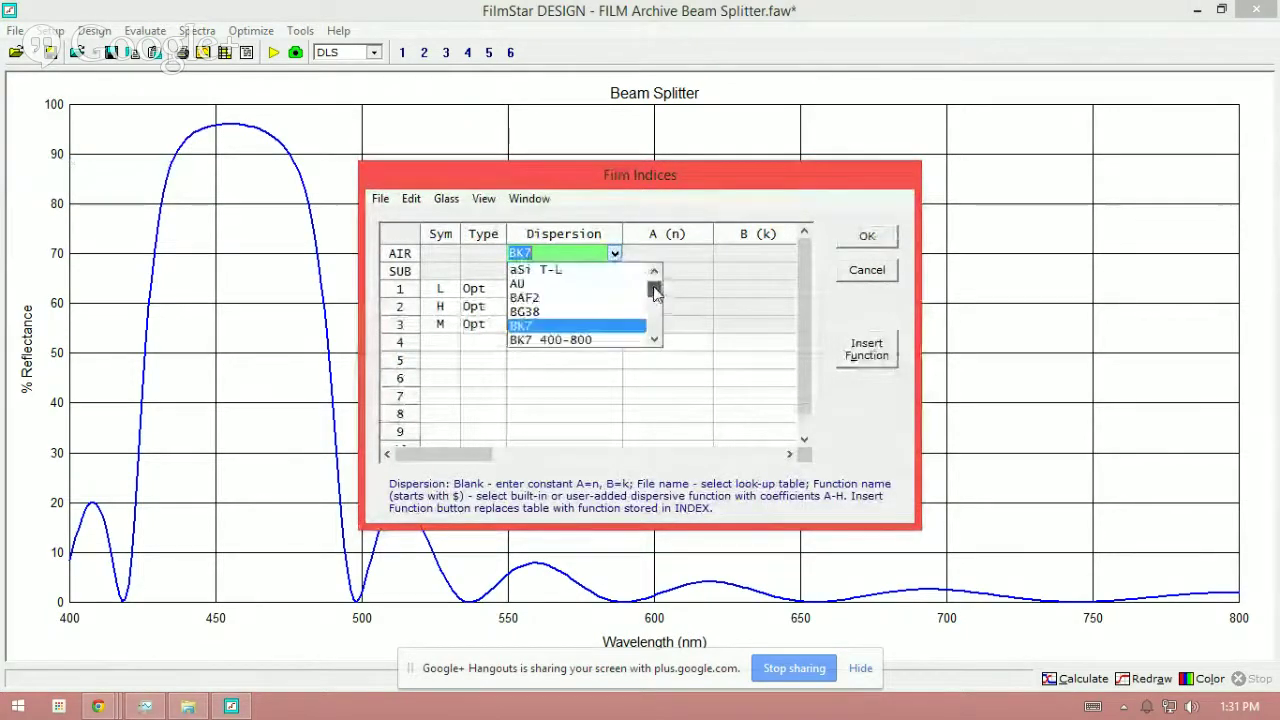
{"action": "left_click", "coordinate": [653, 341]}
{"action": "left_click", "coordinate": [653, 341]}
{"action": "left_click", "coordinate": [653, 341]}
{"action": "left_click", "coordinate": [653, 341]}
{"action": "scroll", "coordinate": [661, 292], "scroll_direction": "up", "scroll_amount": 1}
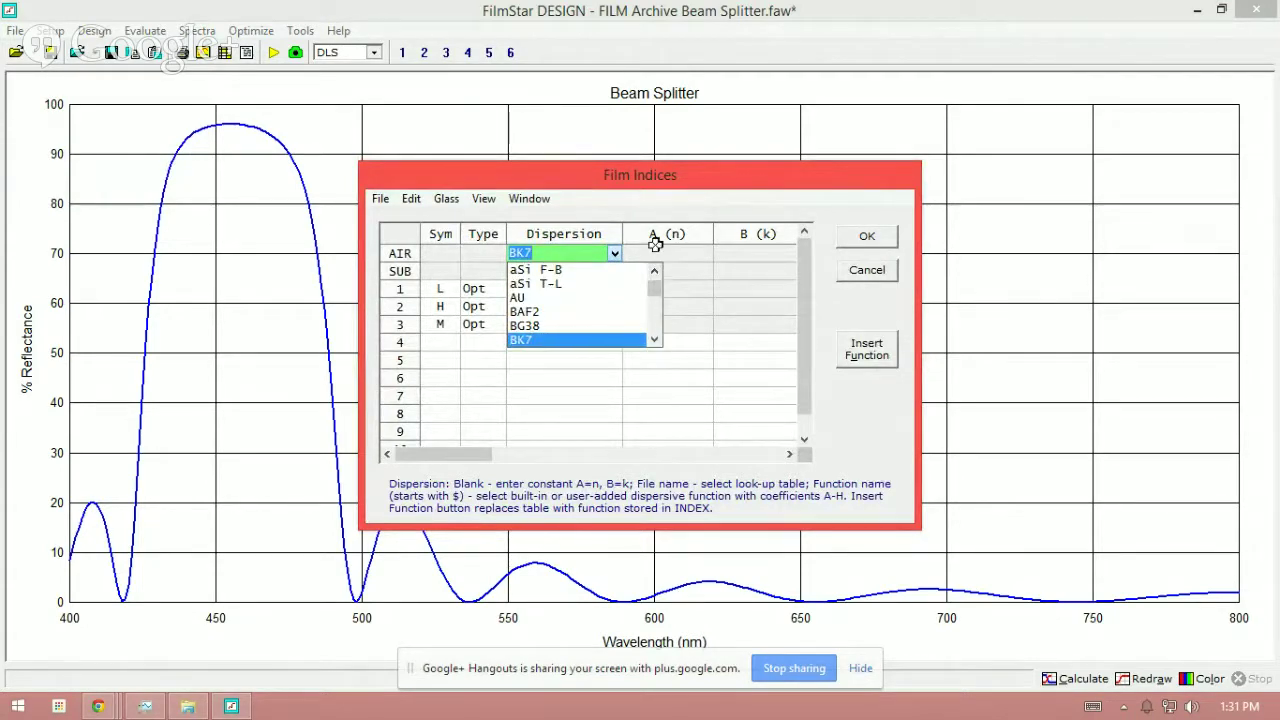
{"action": "left_click", "coordinate": [655, 250]}
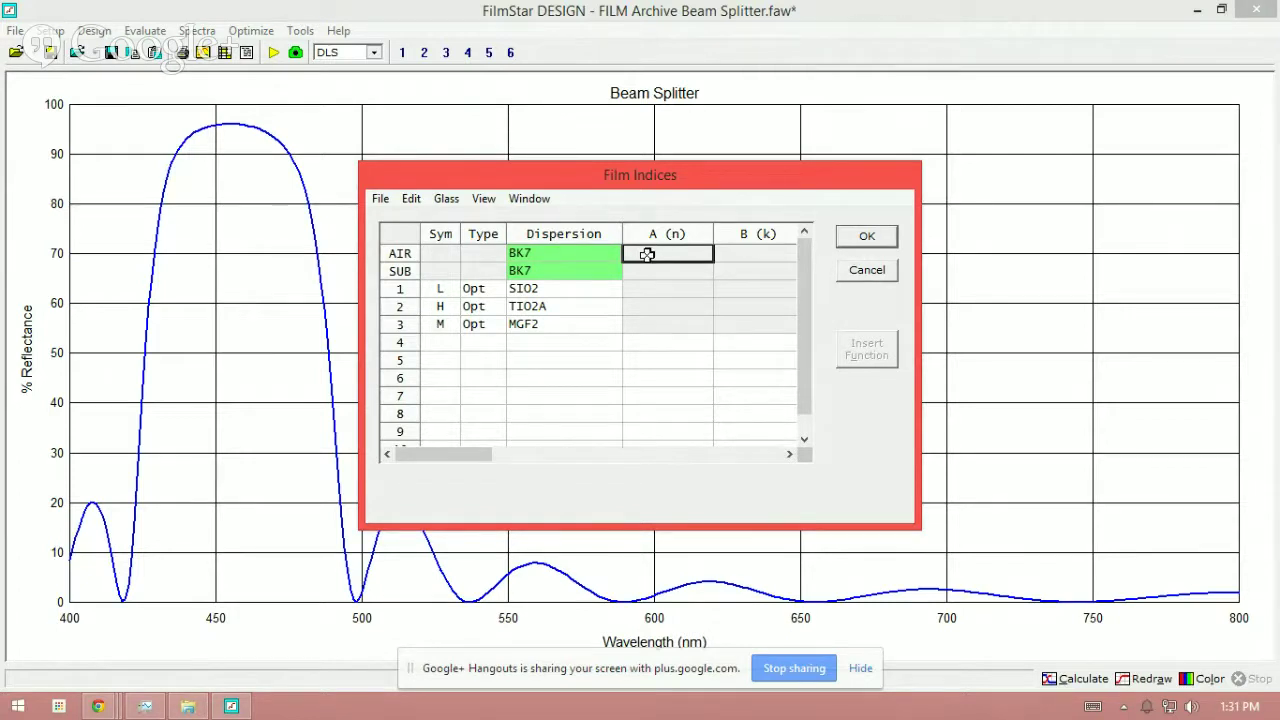
Clear BK7 from AIR's dispersion, set its constant index to 1, and confirm.
{"action": "left_click", "coordinate": [563, 251]}
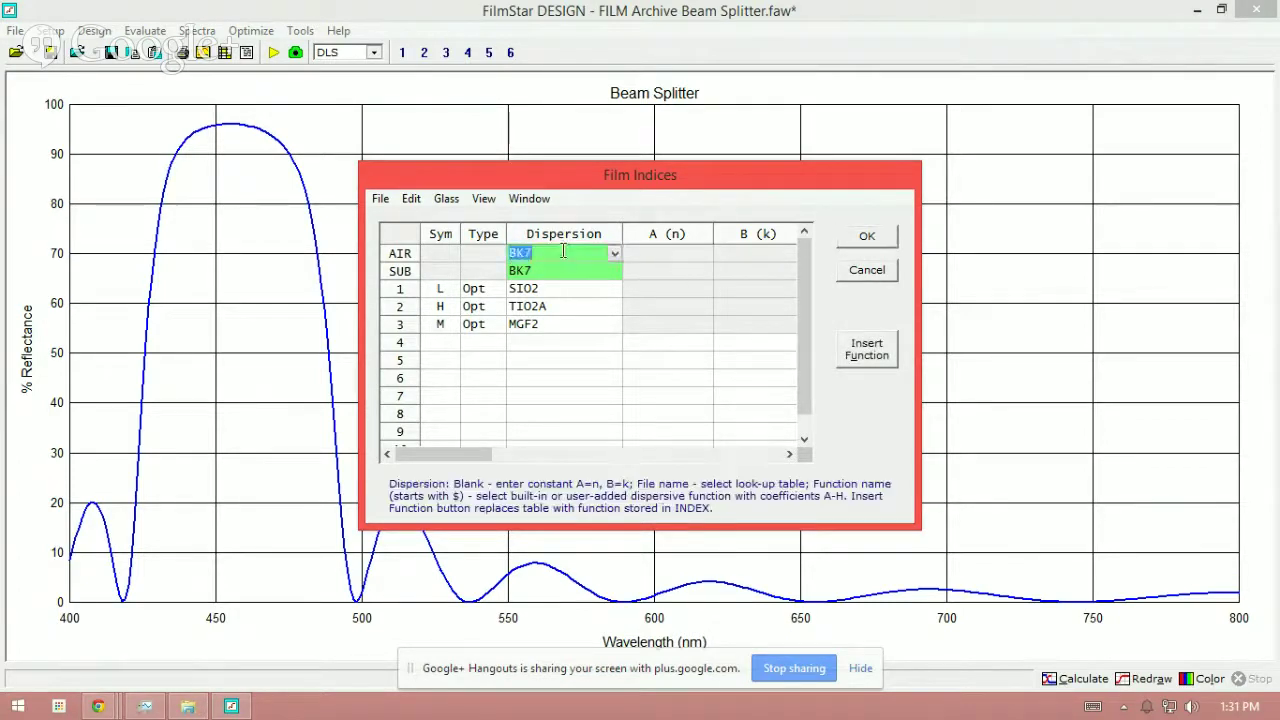
{"action": "key", "text": "Delete"}
{"action": "left_click", "coordinate": [673, 256]}
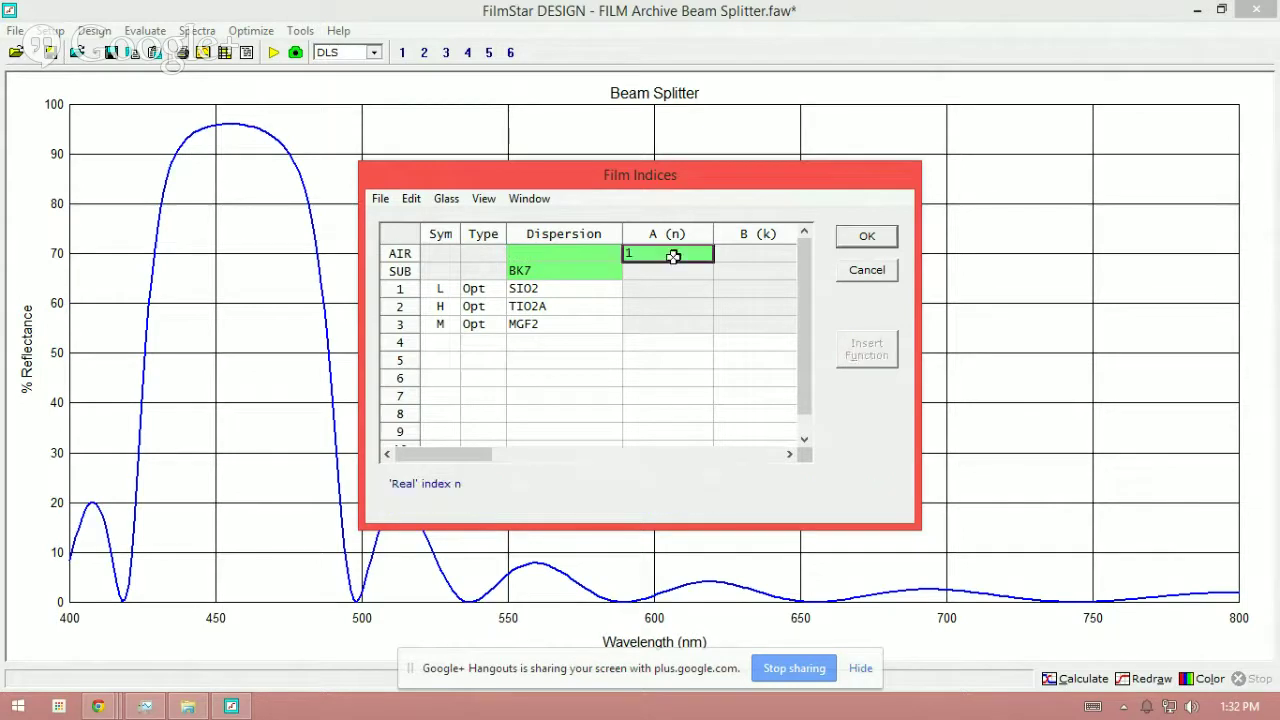
{"action": "left_click", "coordinate": [866, 237]}
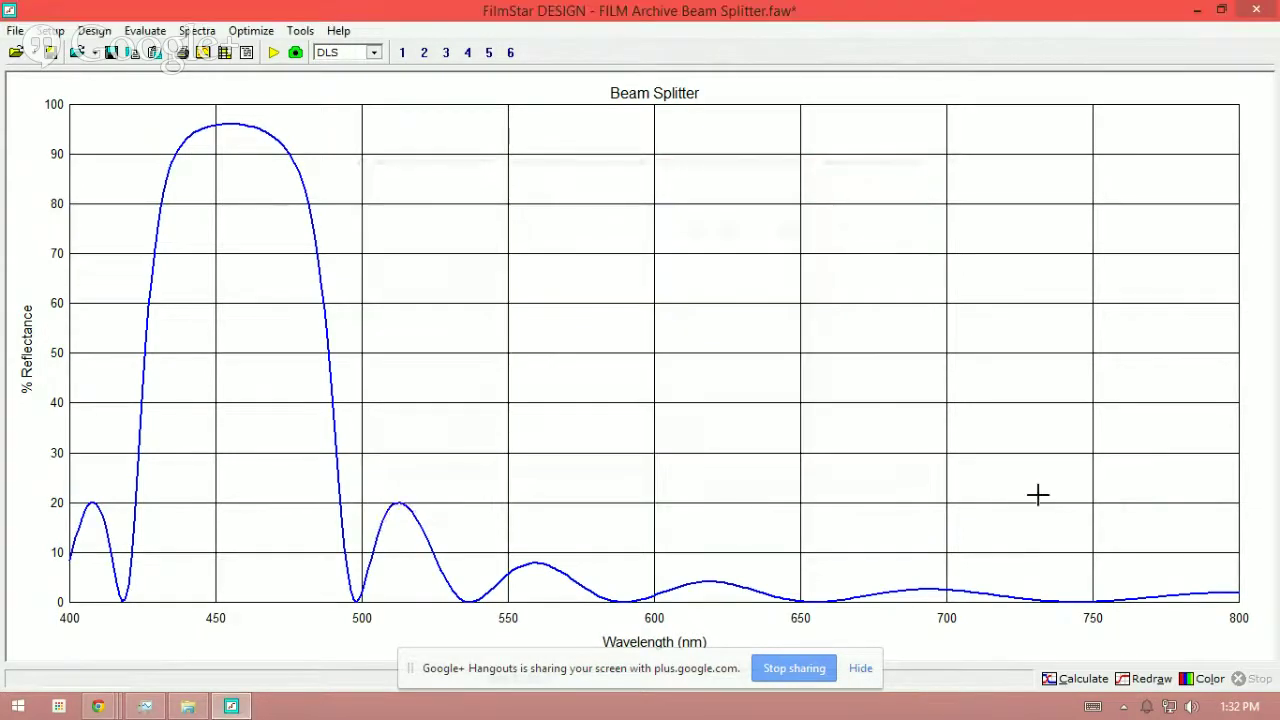
Plot the 45° P-polarized reflectance at 565 nm and color the new curve red.
{"action": "left_click", "coordinate": [1052, 678]}
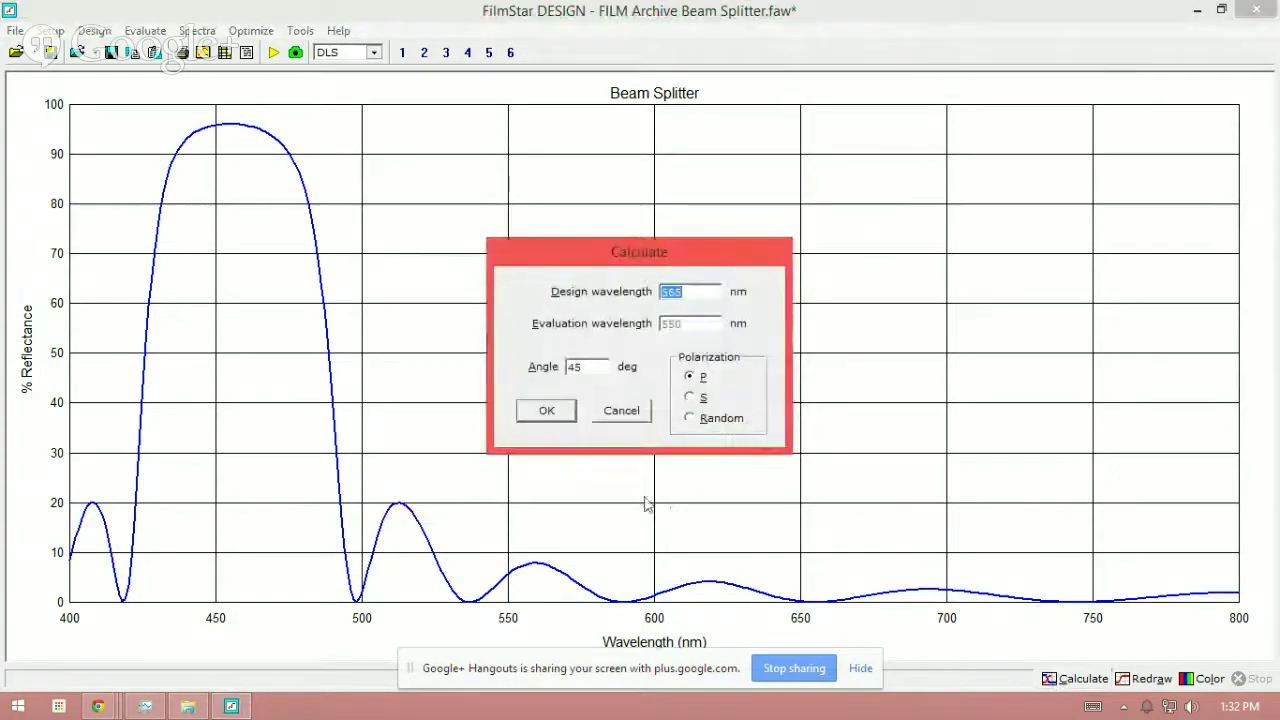
{"action": "left_click", "coordinate": [546, 410]}
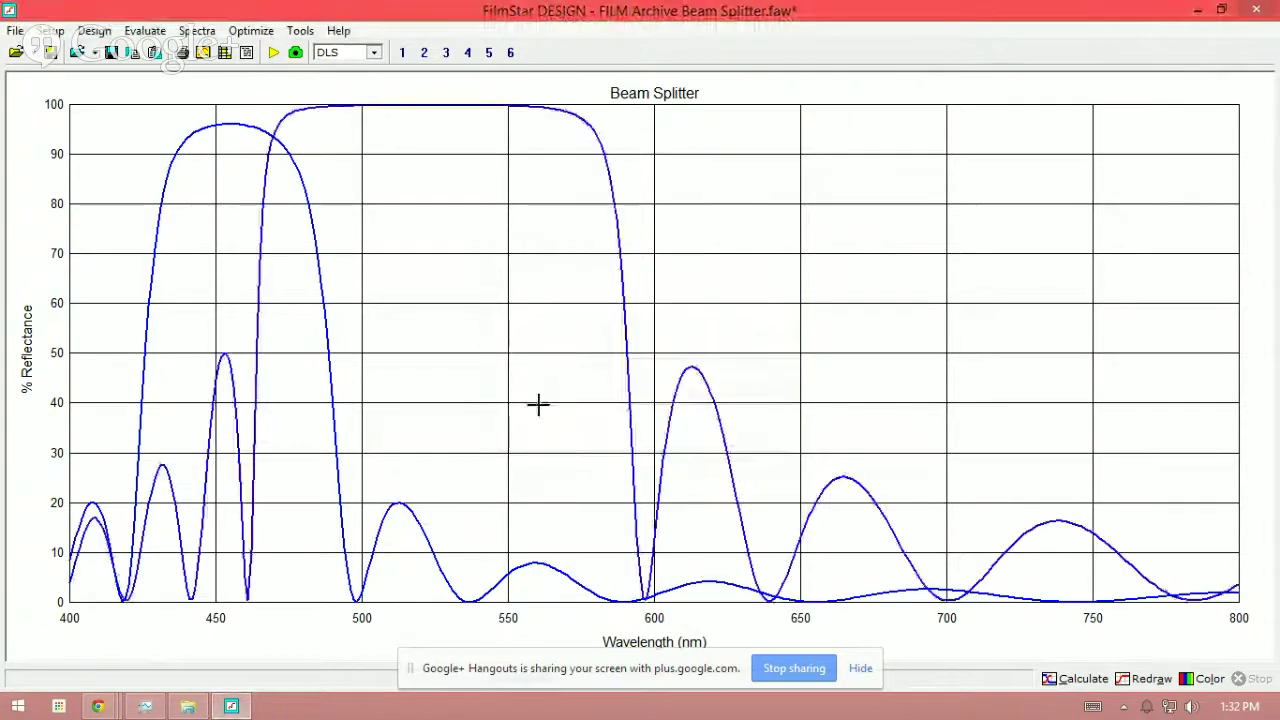
{"action": "left_click", "coordinate": [1205, 679]}
{"action": "left_click", "coordinate": [595, 350]}
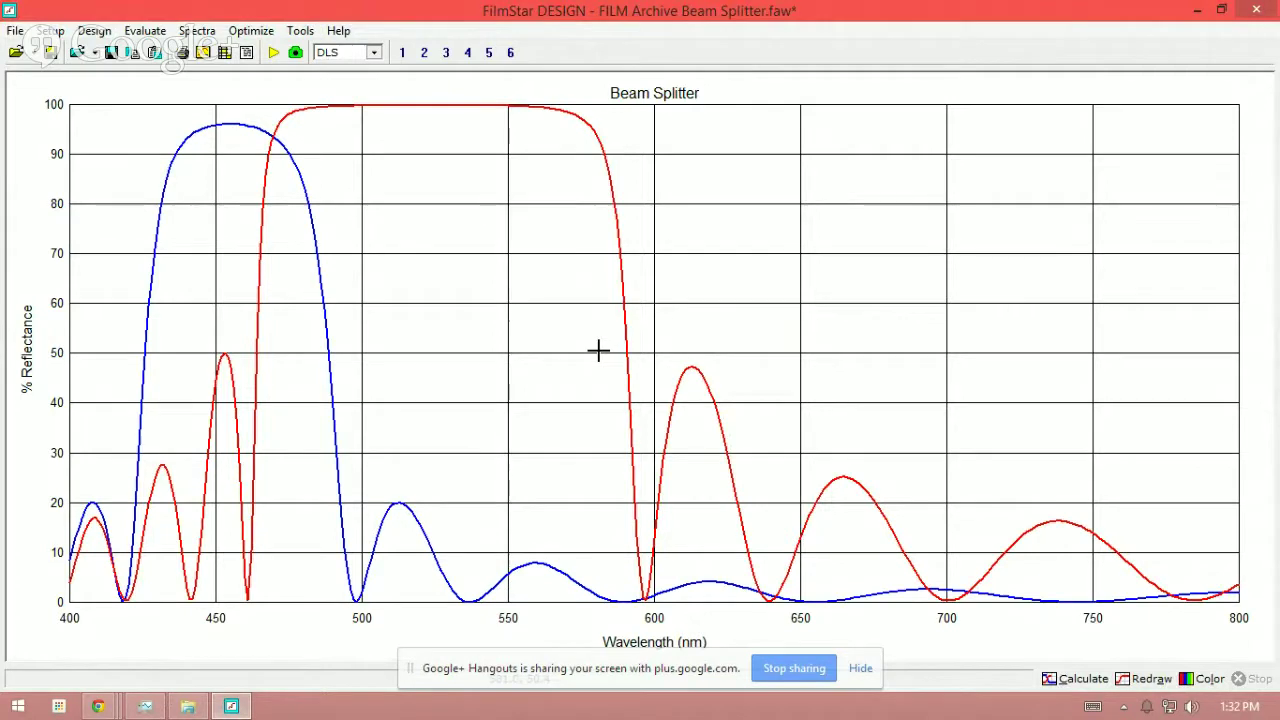
{"action": "left_click", "coordinate": [97, 36]}
{"action": "left_click", "coordinate": [57, 48]}
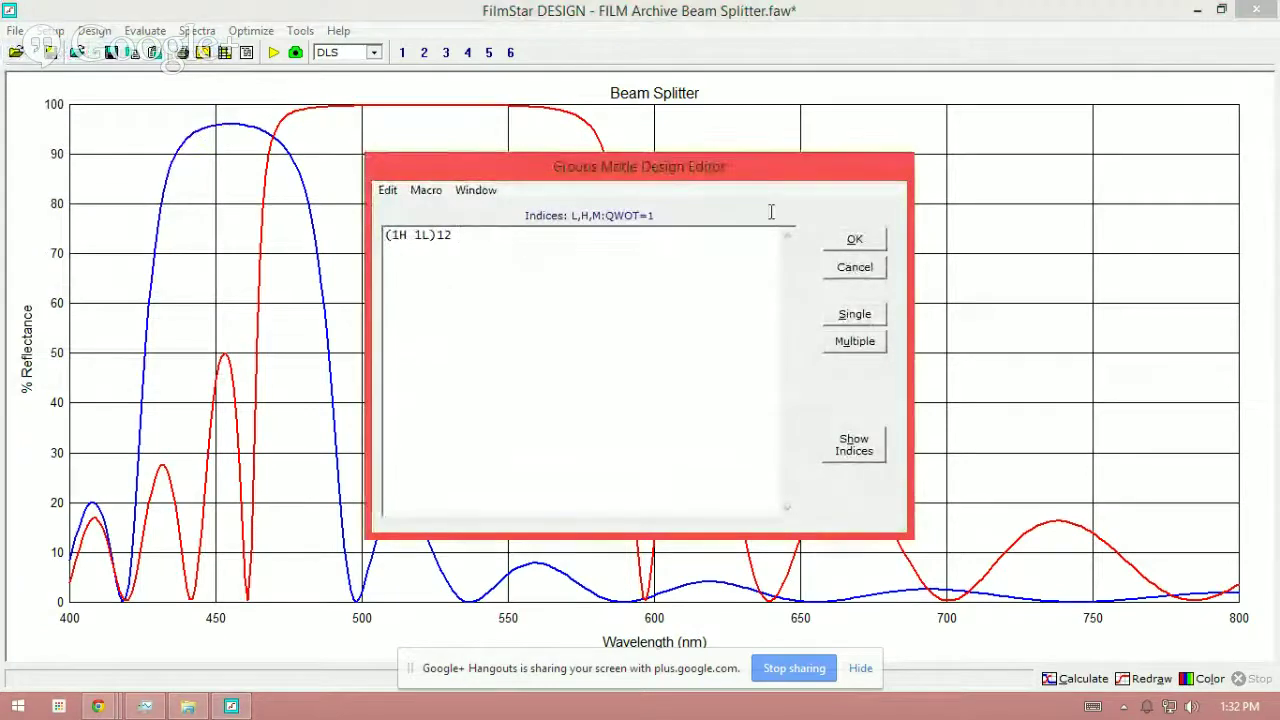
{"action": "left_click", "coordinate": [854, 239]}
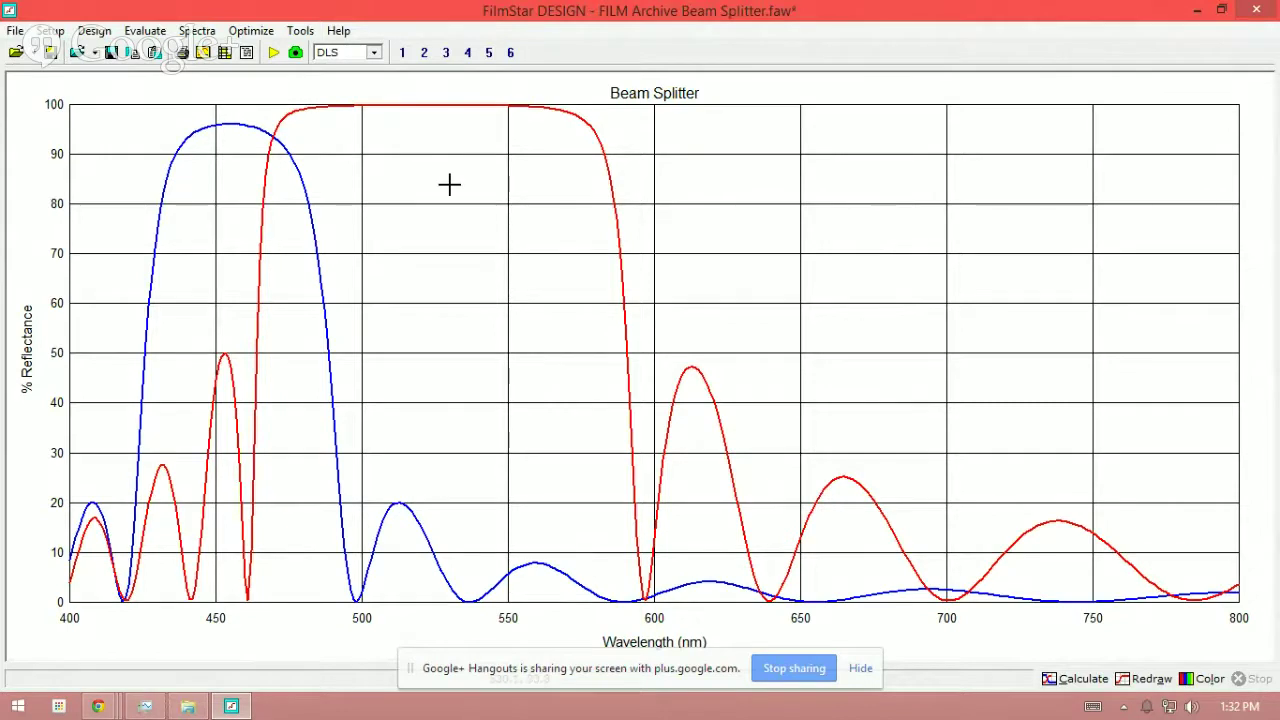
Open 251 output coupler.faw without saving Beam Splitter changes and plot its reflectance.
{"action": "left_click", "coordinate": [20, 31]}
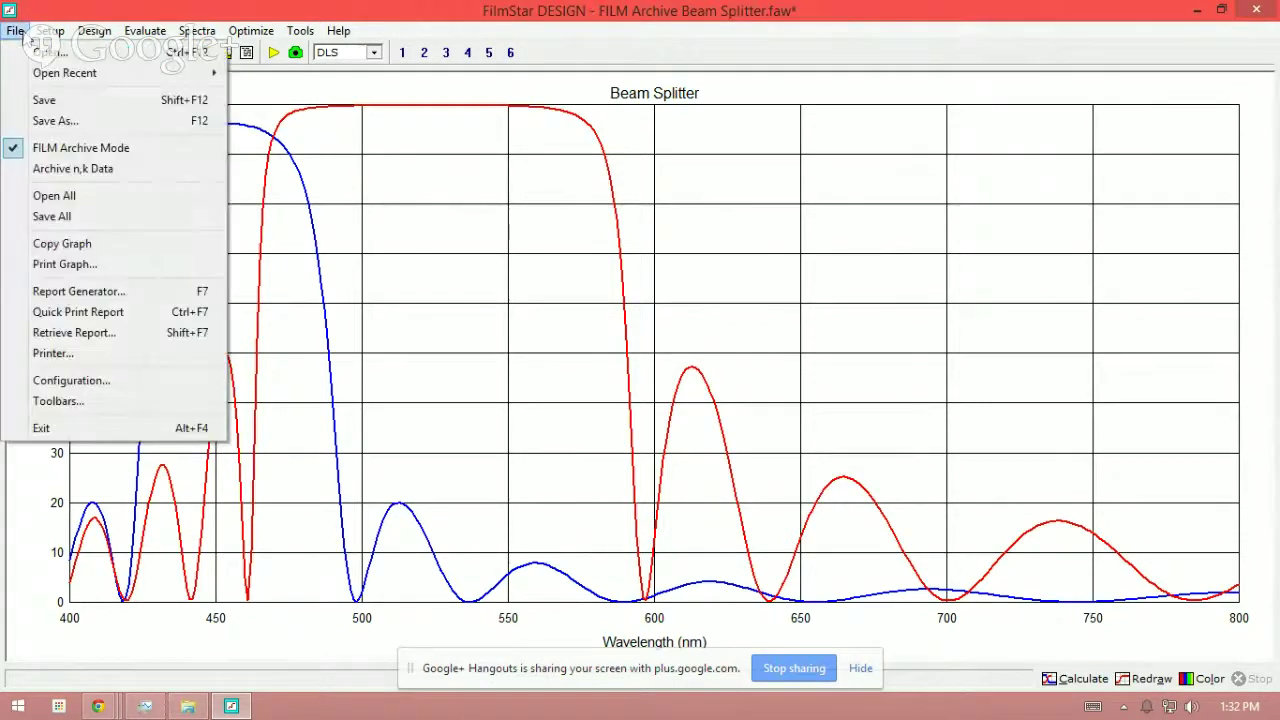
{"action": "mouse_move", "coordinate": [72, 74]}
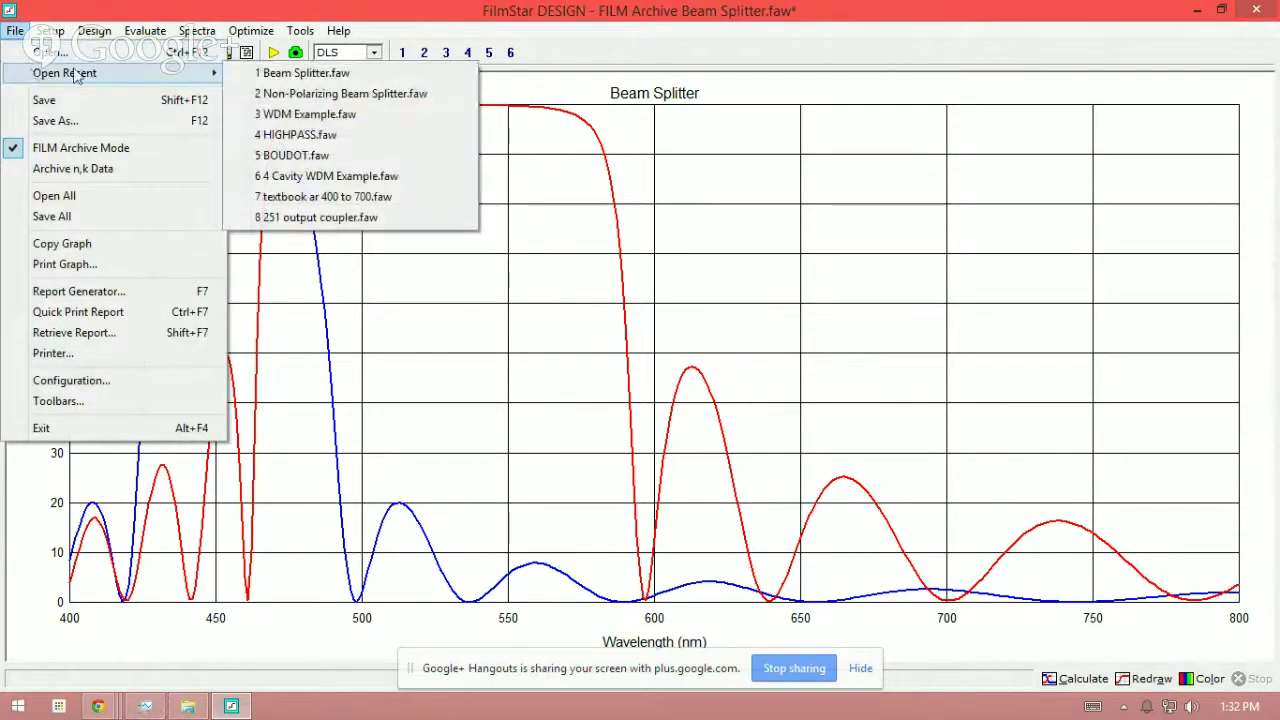
{"action": "left_click", "coordinate": [305, 218]}
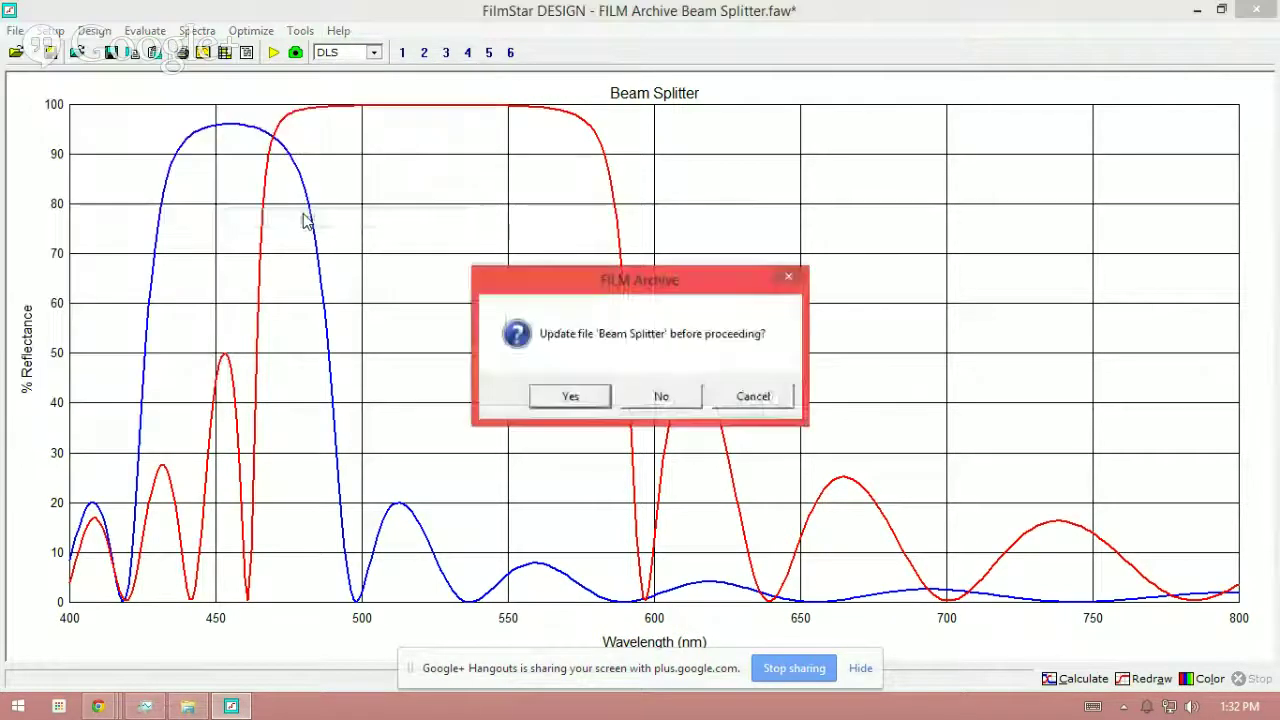
{"action": "left_click", "coordinate": [651, 400]}
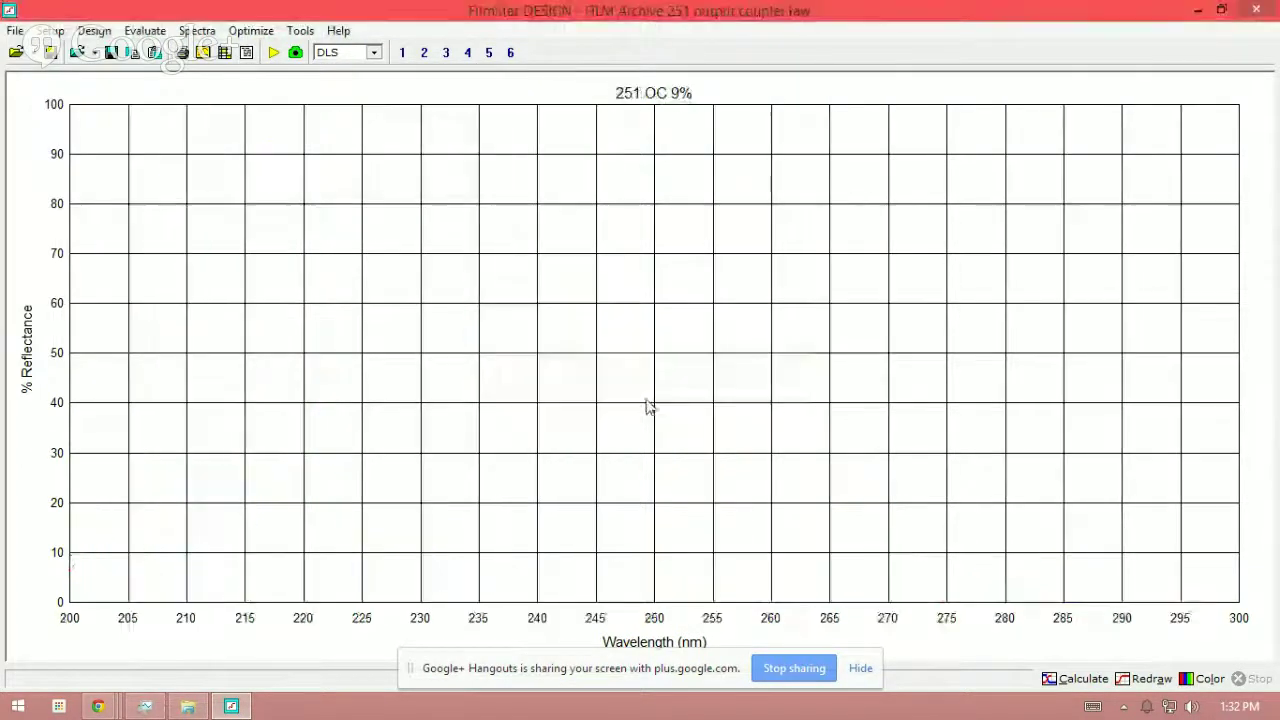
{"action": "left_click", "coordinate": [1070, 678]}
{"action": "left_click", "coordinate": [567, 413]}
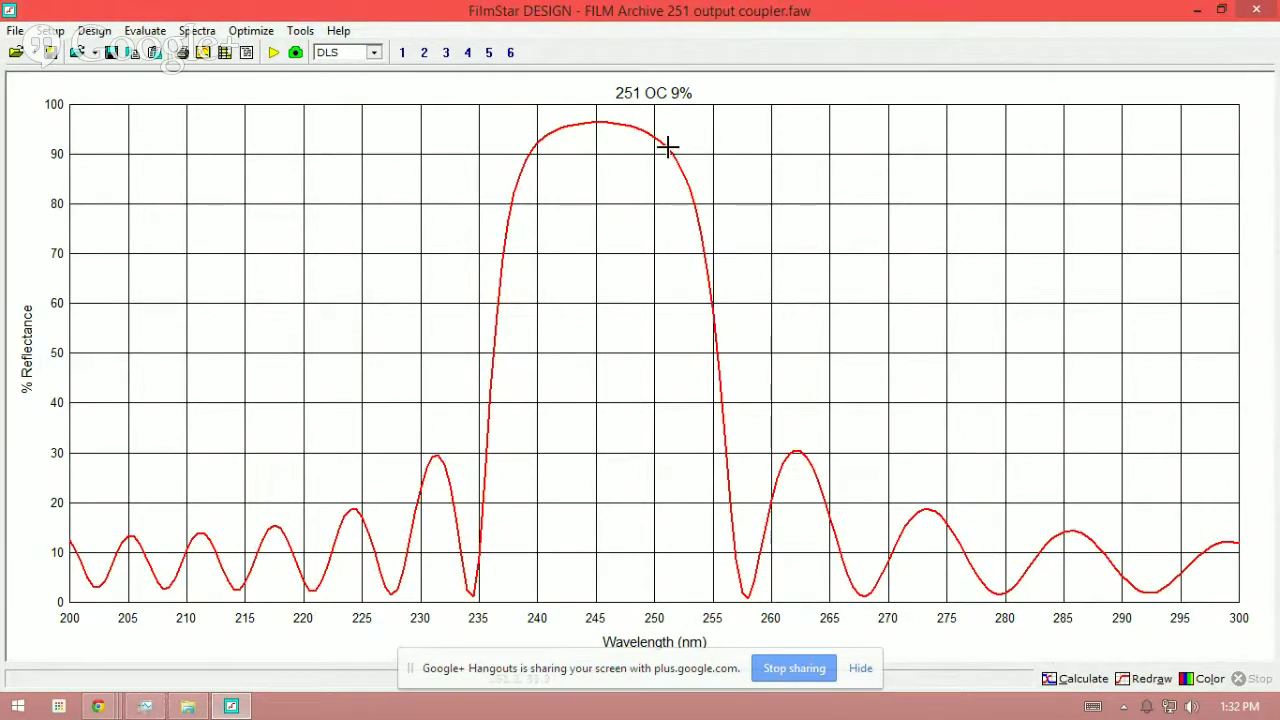
{"action": "left_click", "coordinate": [860, 668]}
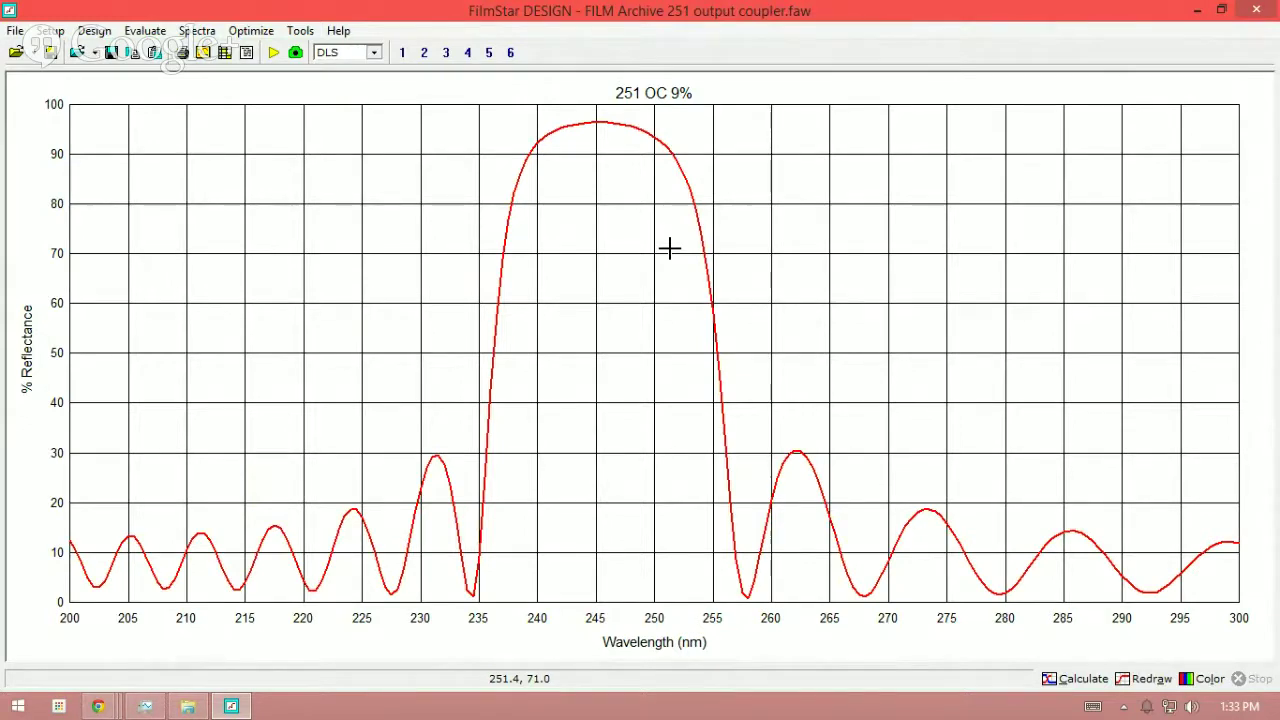
{"action": "left_click", "coordinate": [101, 33]}
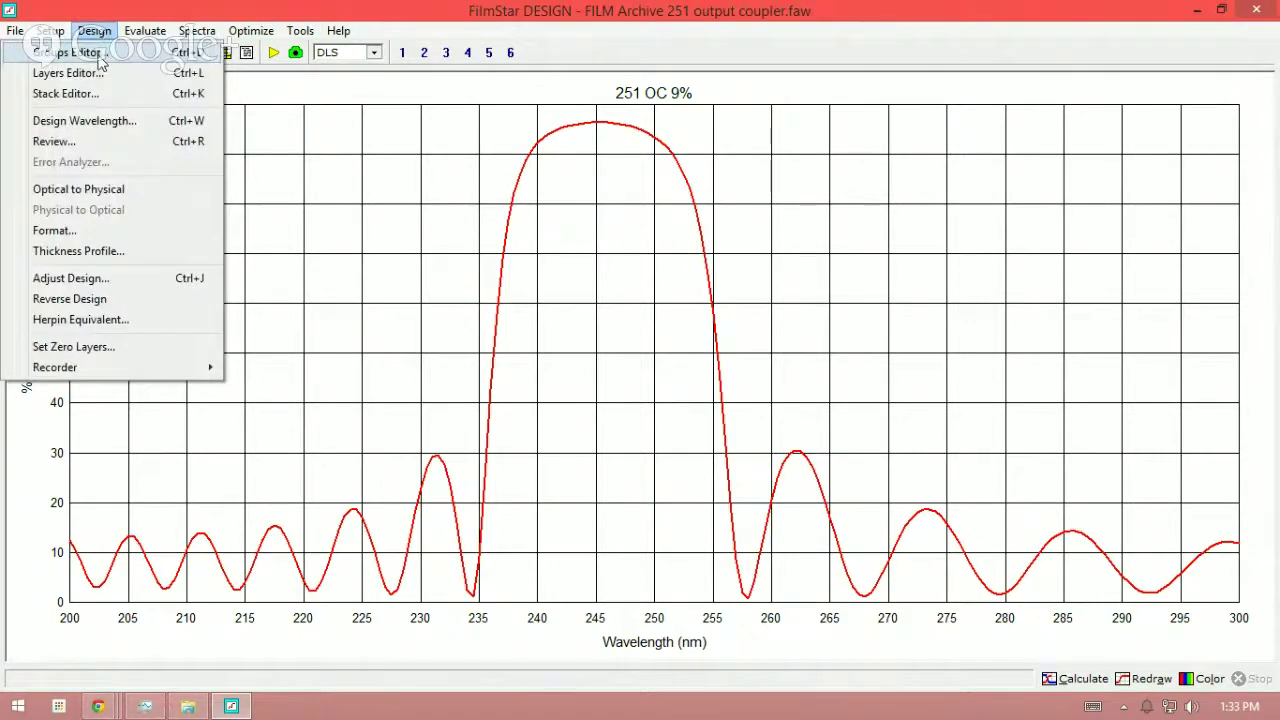
{"action": "left_click", "coordinate": [99, 55]}
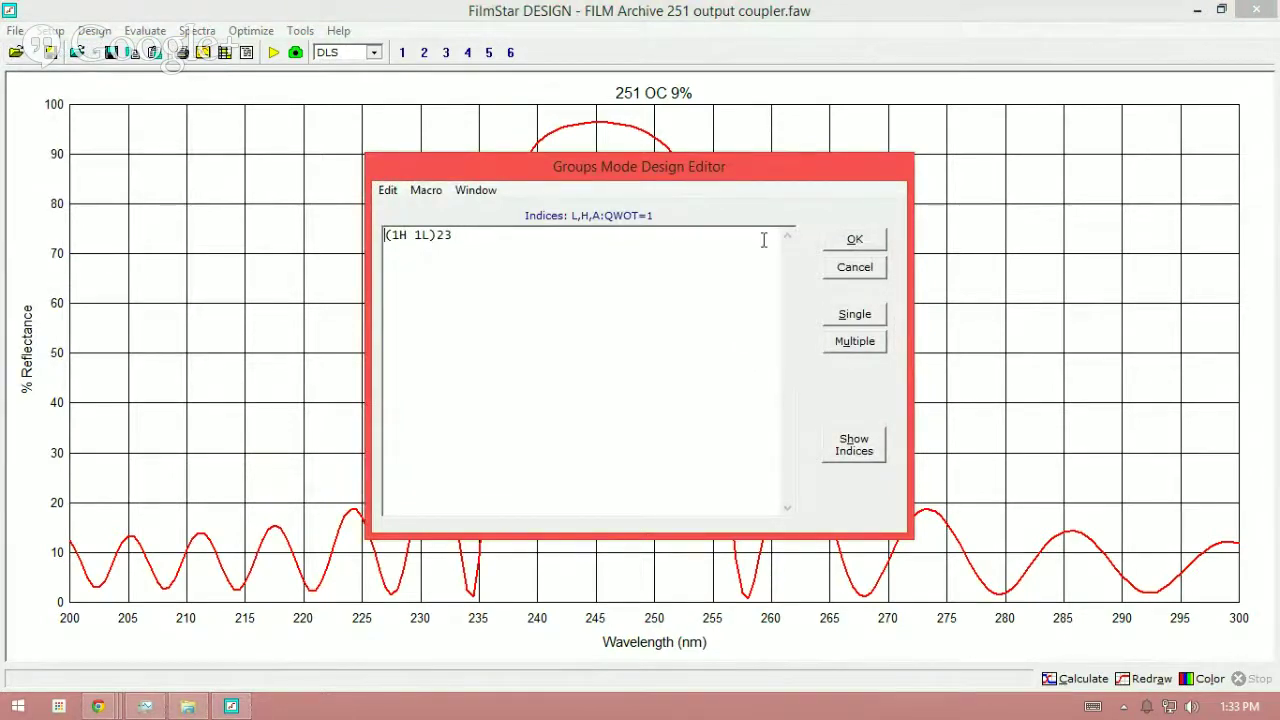
{"action": "left_click", "coordinate": [838, 242]}
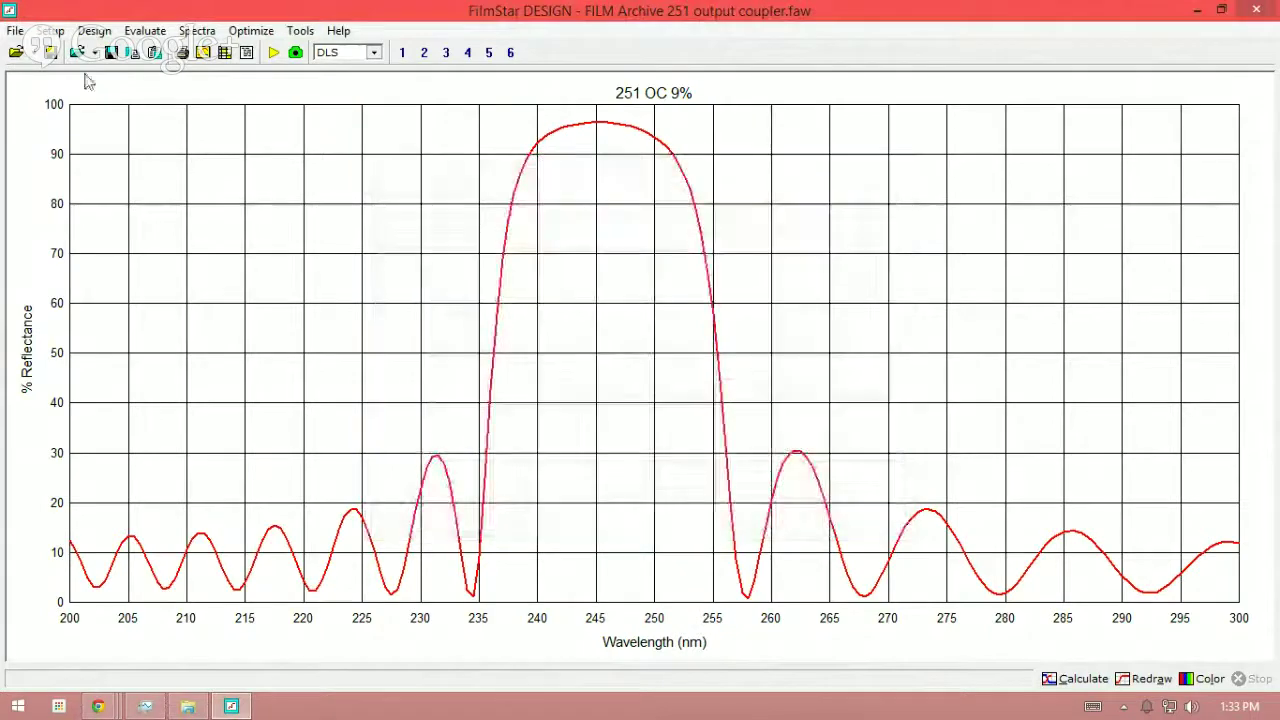
{"action": "left_click", "coordinate": [50, 30]}
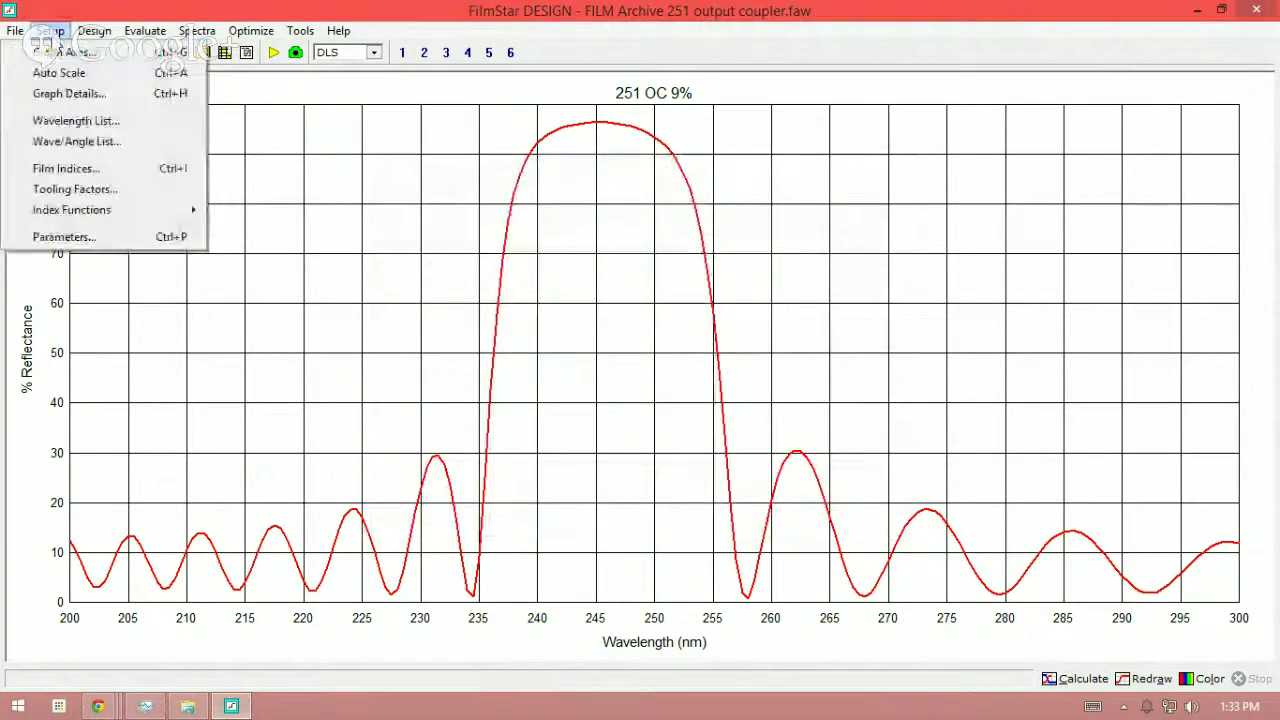
{"action": "left_click", "coordinate": [56, 168]}
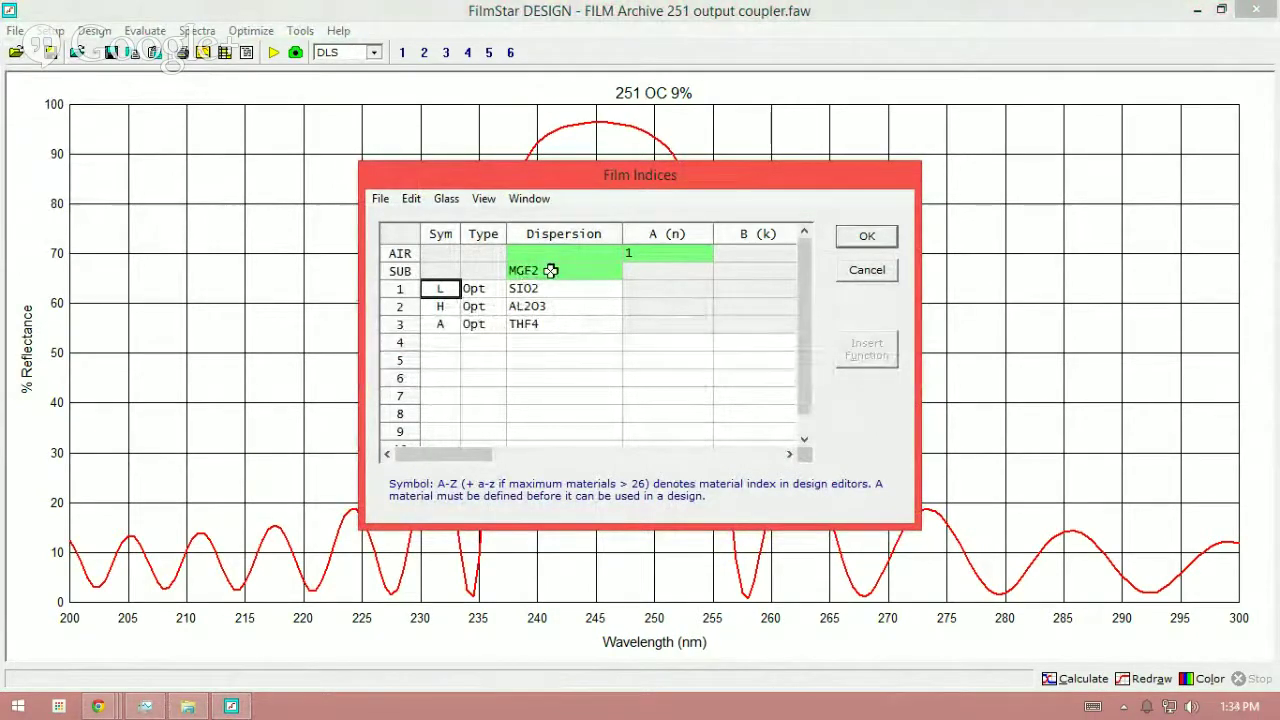
{"action": "left_click", "coordinate": [867, 236]}
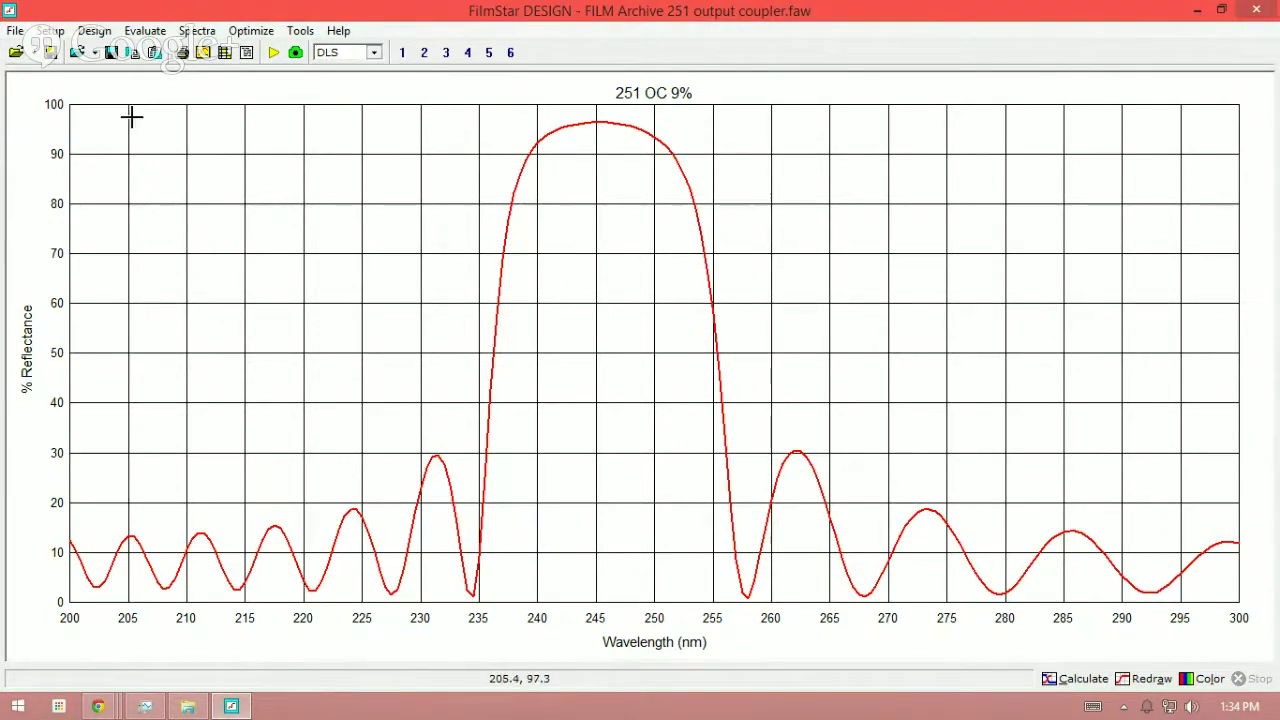
Open Non-Polarizing Beam Splitter.faw and plot its 550 nm, 45°, random-polarization reflectance.
{"action": "left_click", "coordinate": [15, 30]}
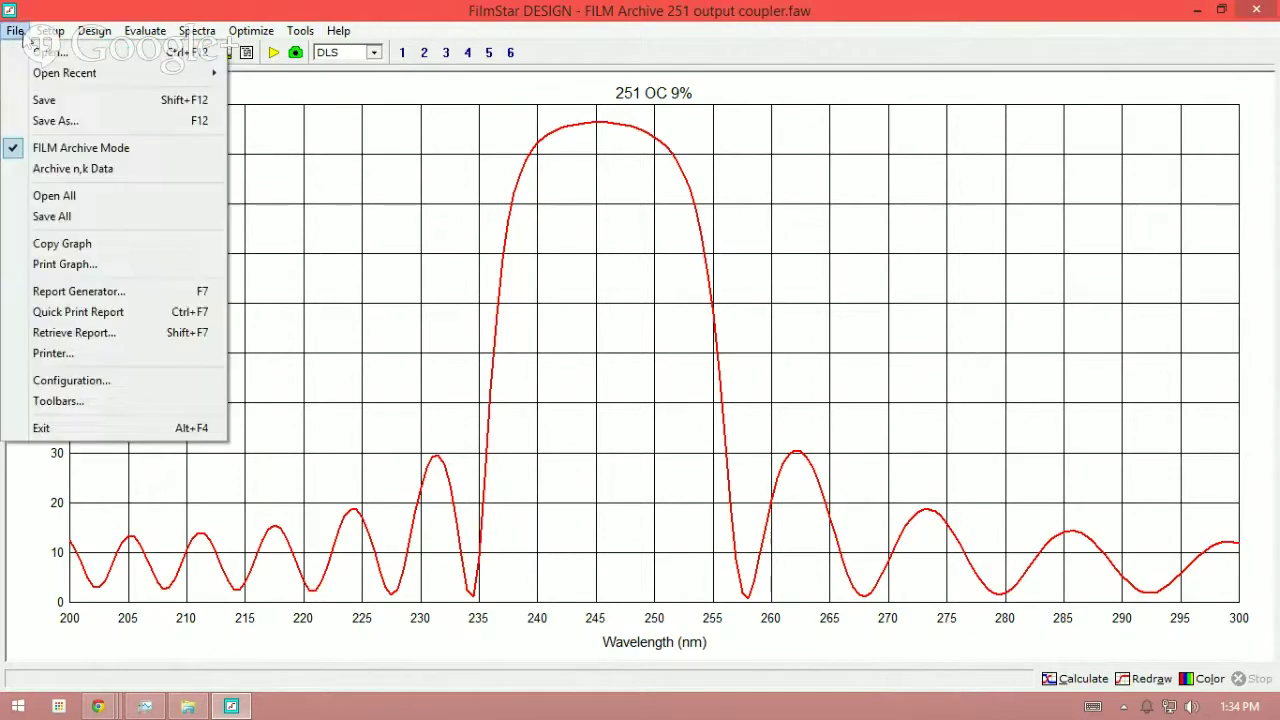
{"action": "mouse_move", "coordinate": [72, 80]}
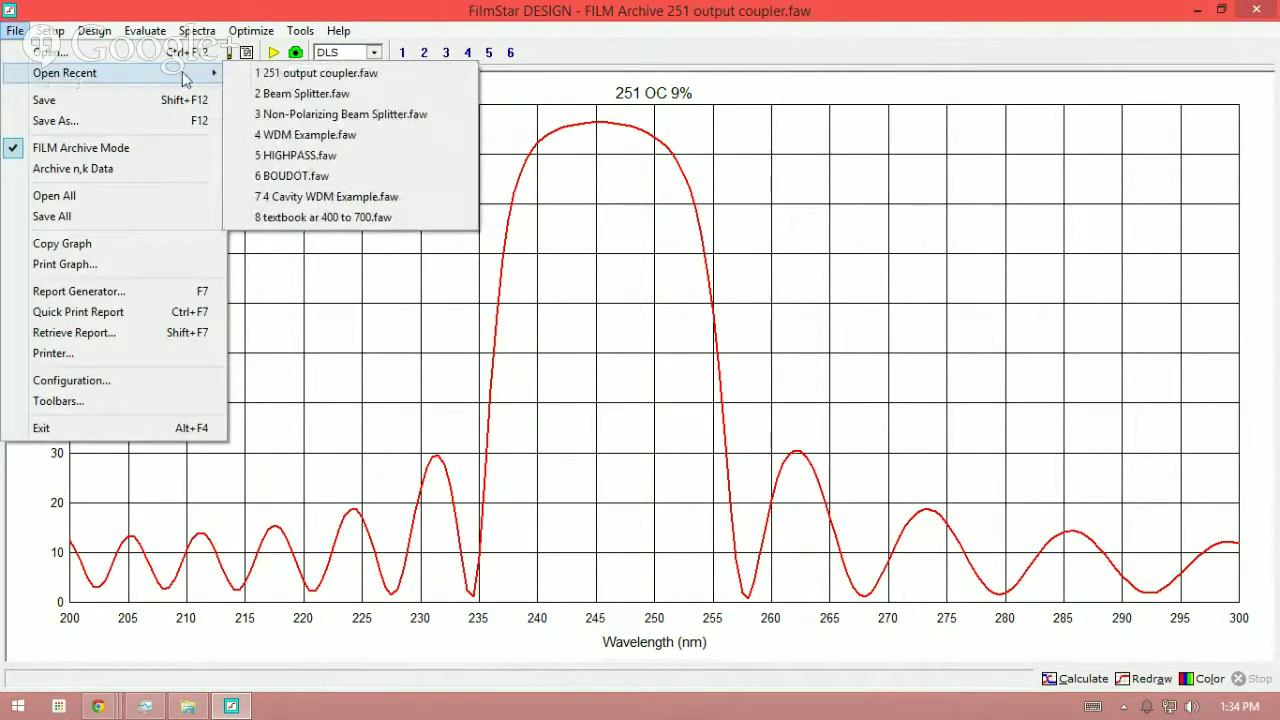
{"action": "left_click", "coordinate": [270, 115]}
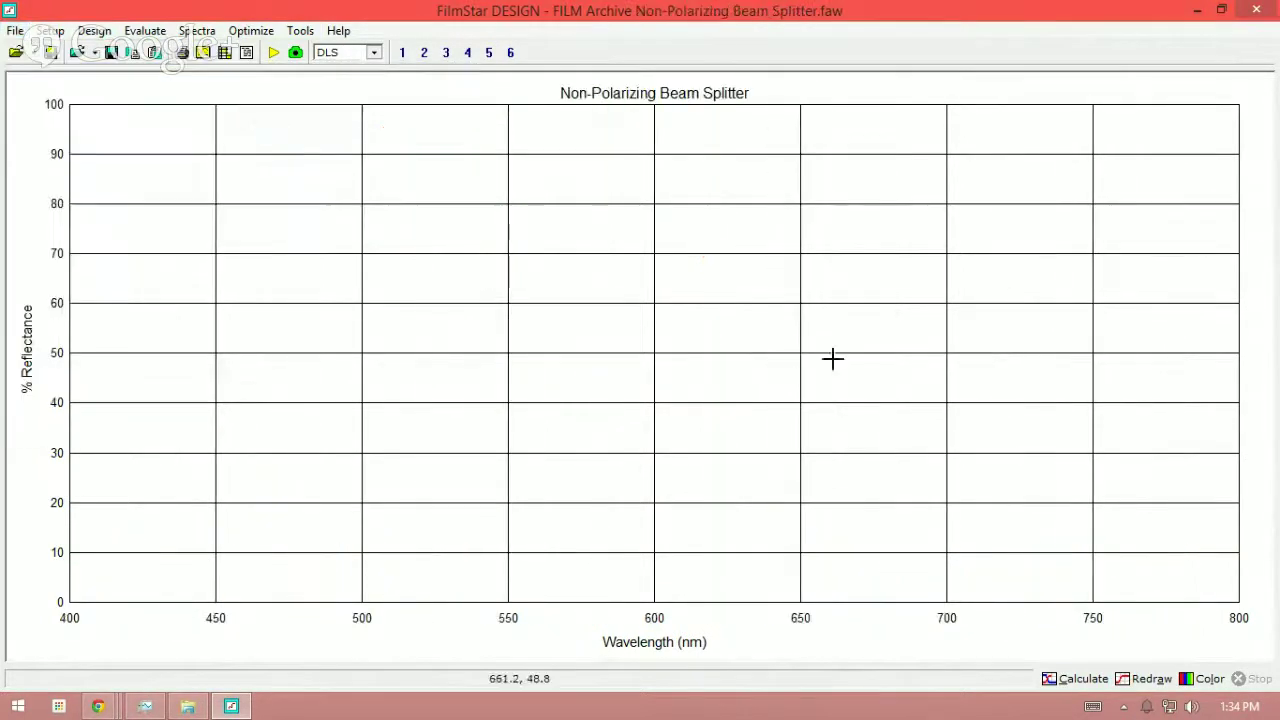
{"action": "left_click", "coordinate": [1059, 680]}
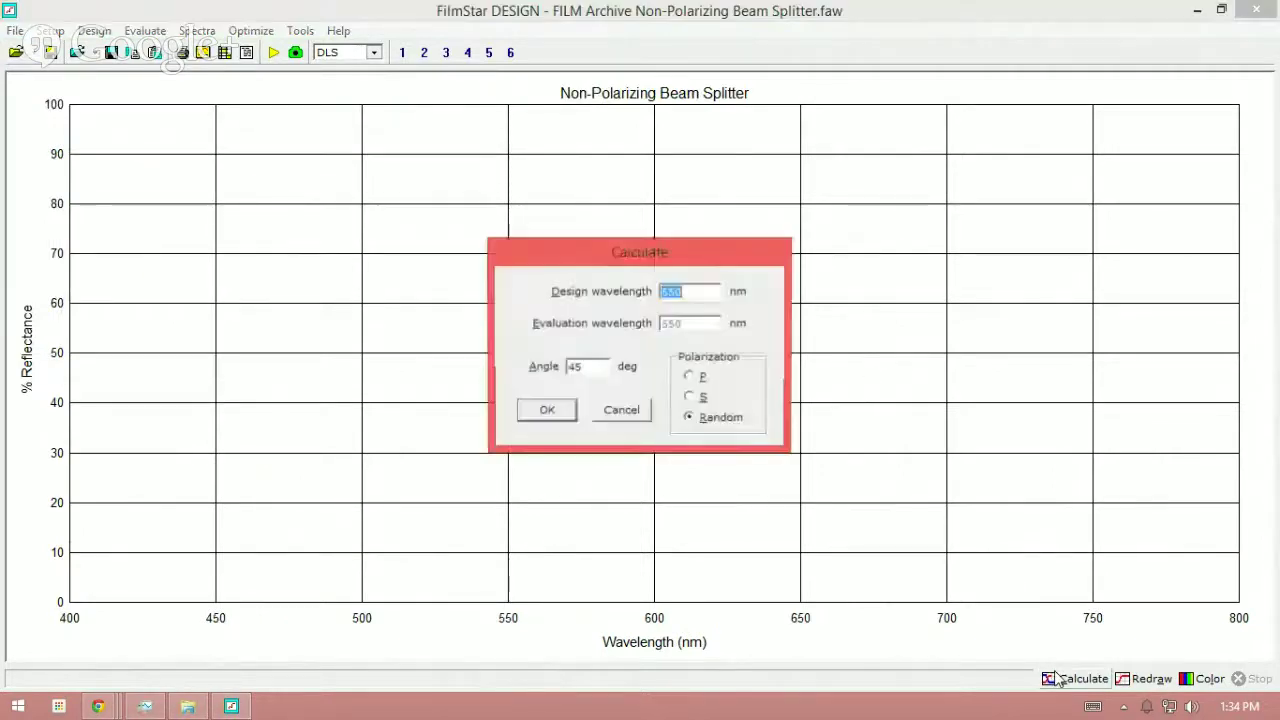
{"action": "left_click", "coordinate": [547, 411]}
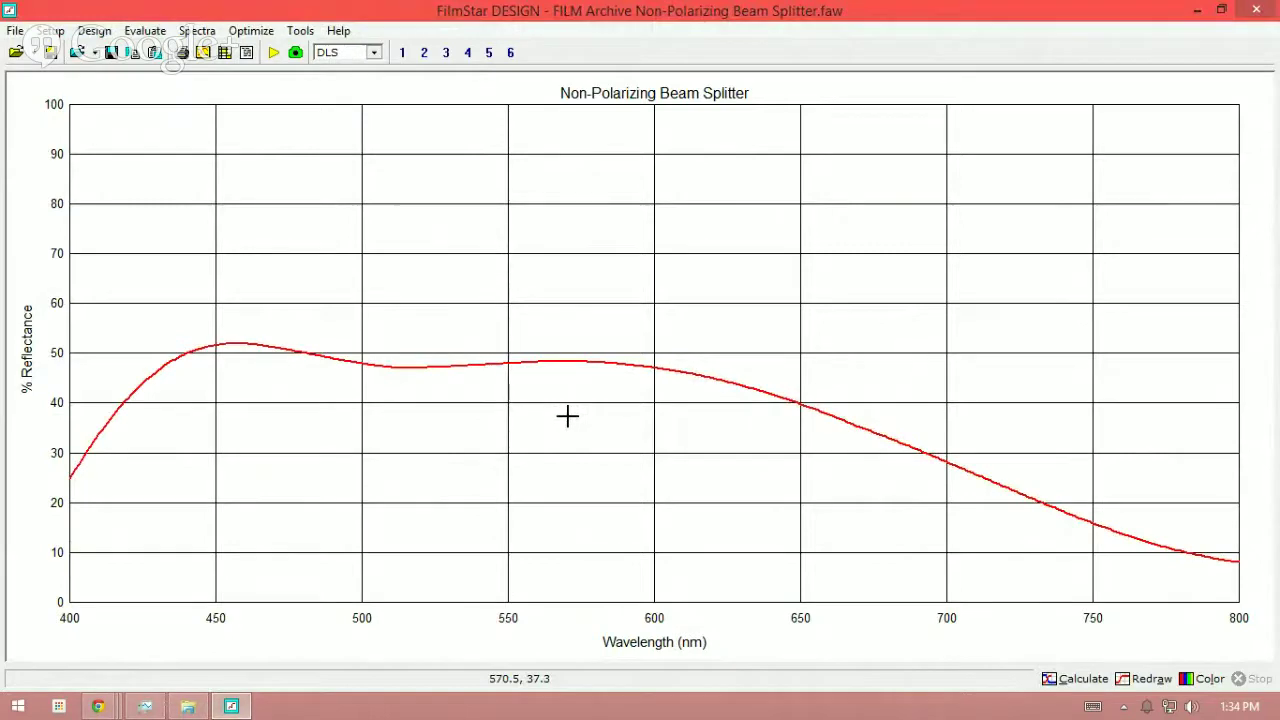
{"action": "left_click", "coordinate": [1092, 680]}
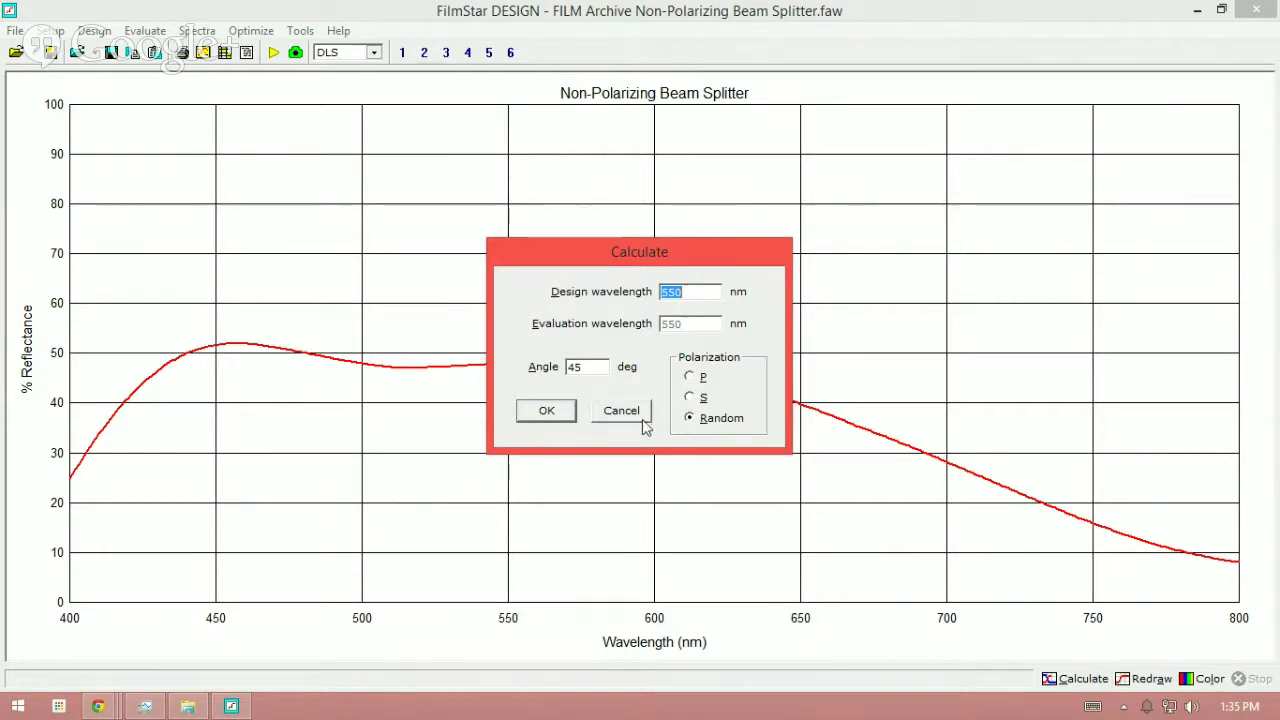
Plot 45° reflectance curves for random, P and S polarization on the same chart.
{"action": "left_click", "coordinate": [547, 412]}
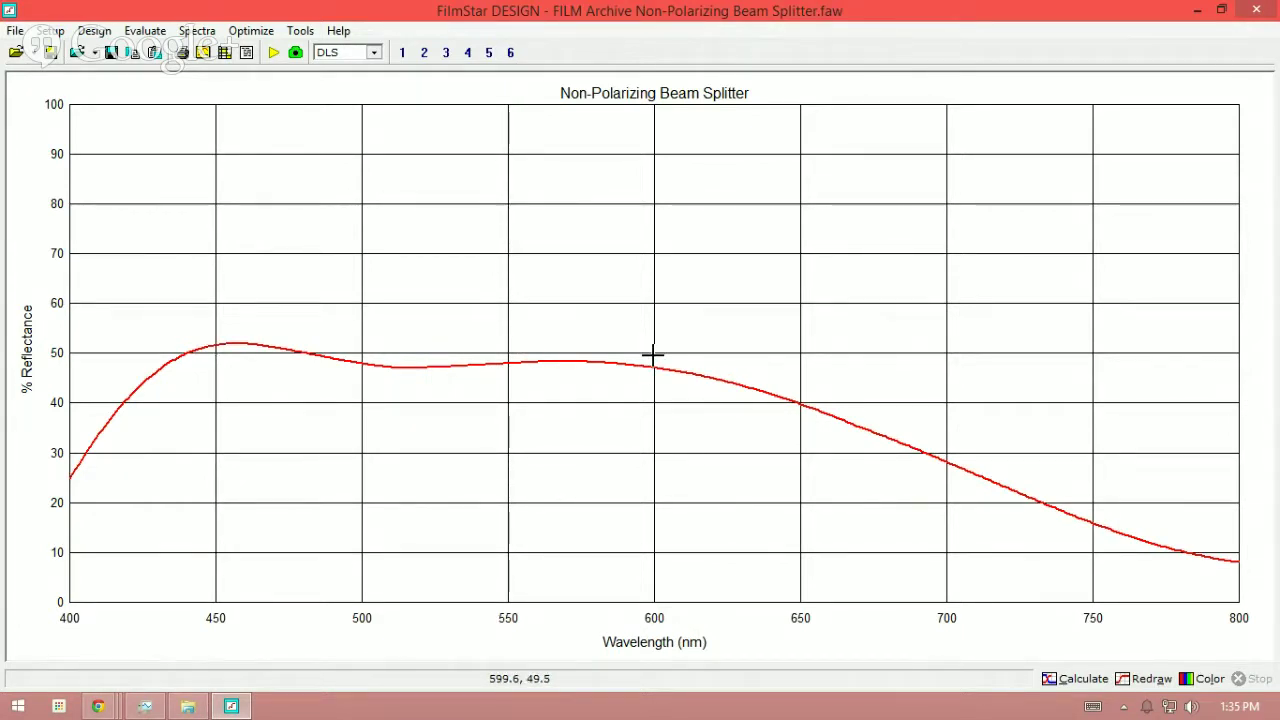
{"action": "left_click", "coordinate": [1075, 678]}
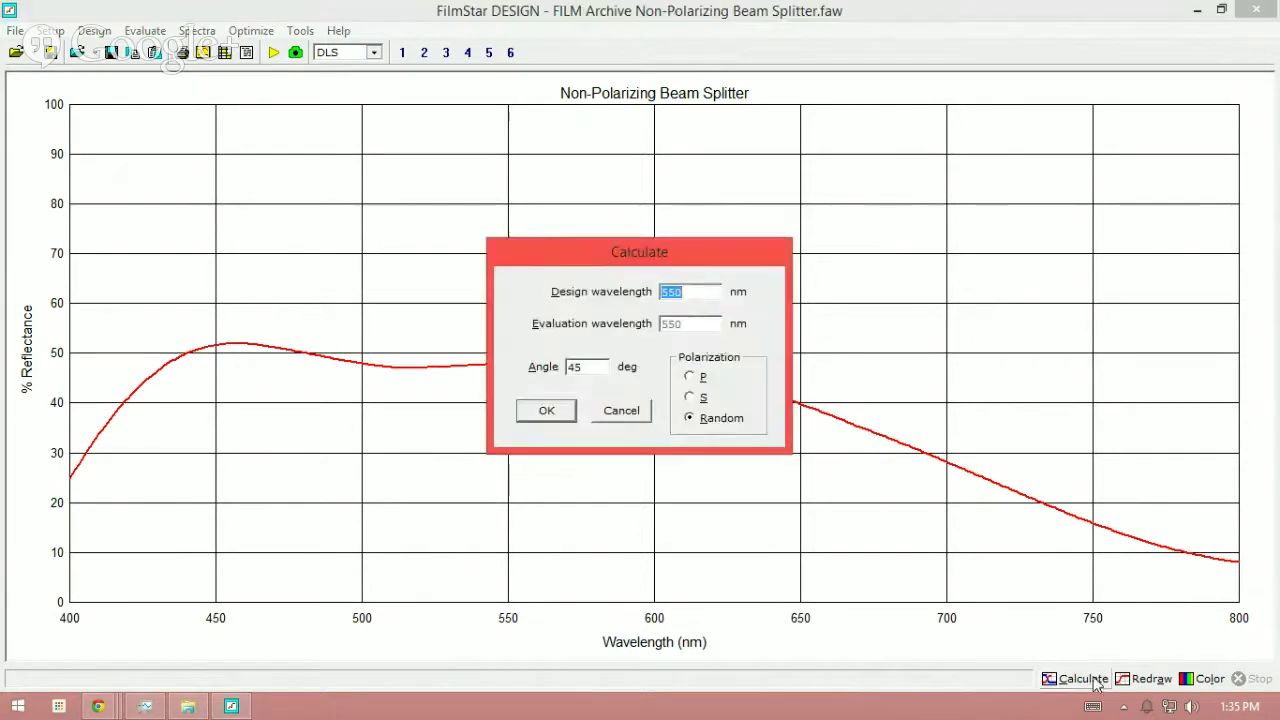
{"action": "left_click", "coordinate": [694, 377]}
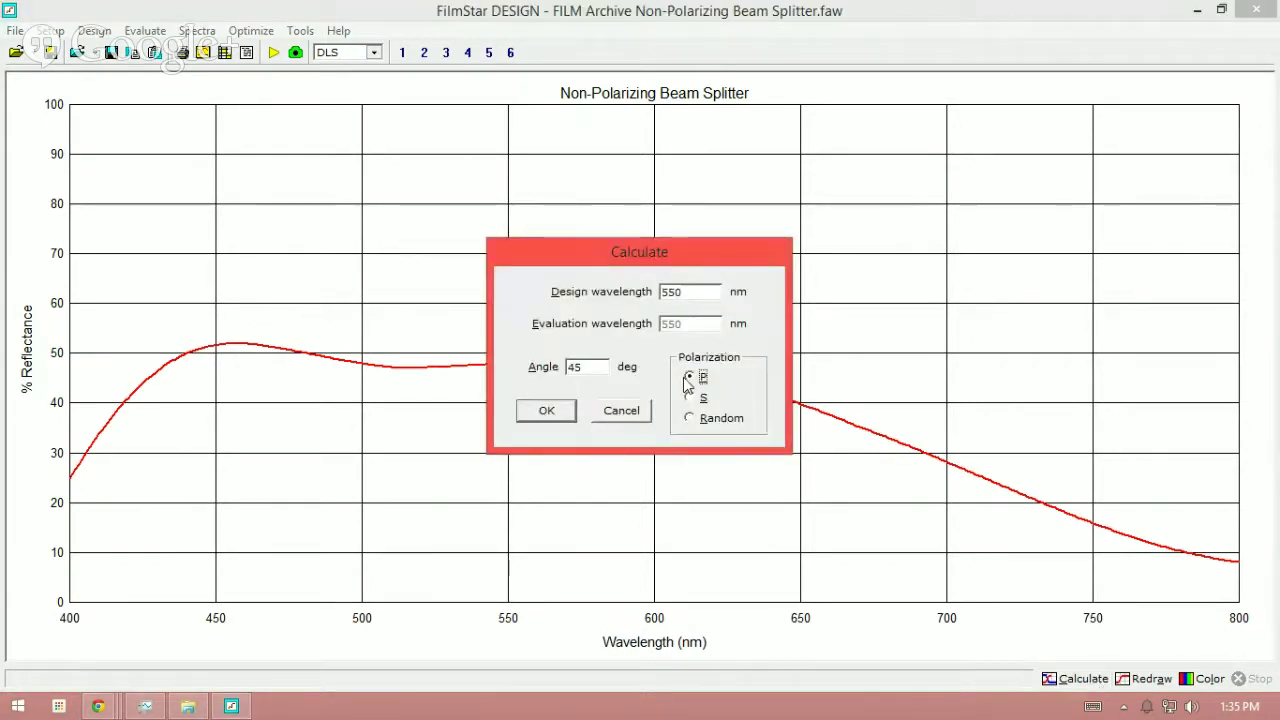
{"action": "left_click", "coordinate": [547, 413]}
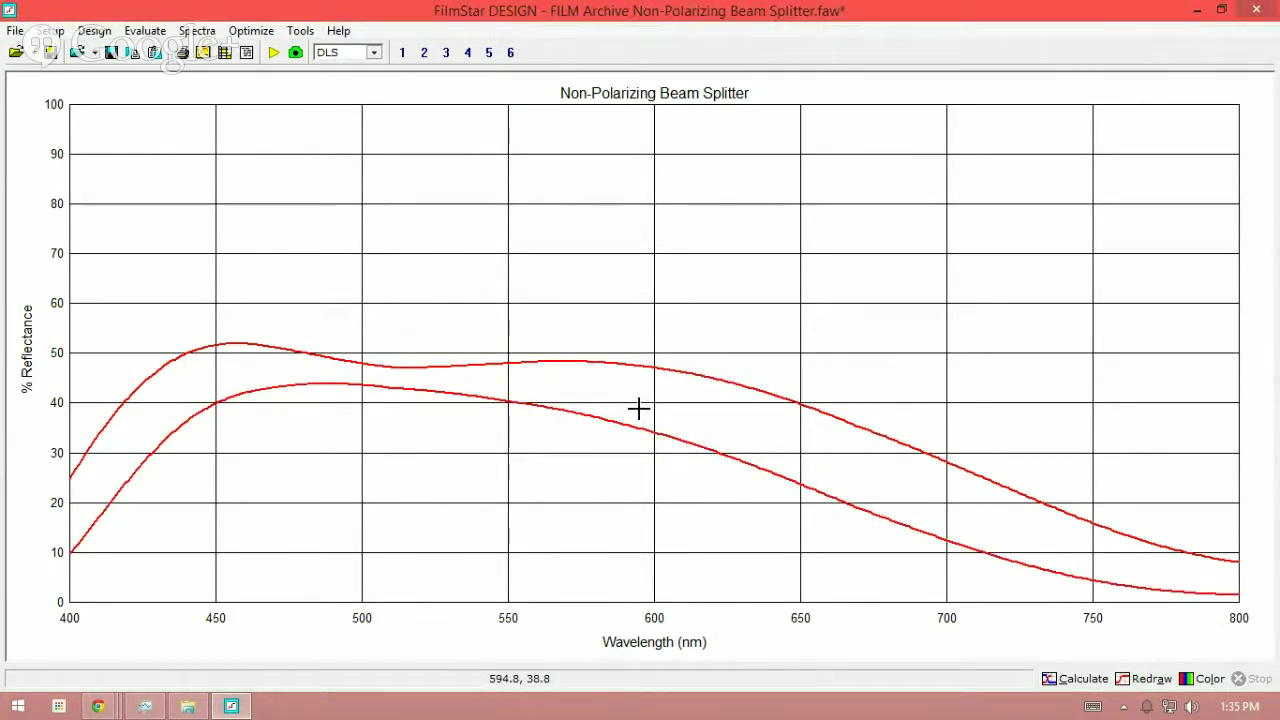
{"action": "left_click", "coordinate": [1084, 679]}
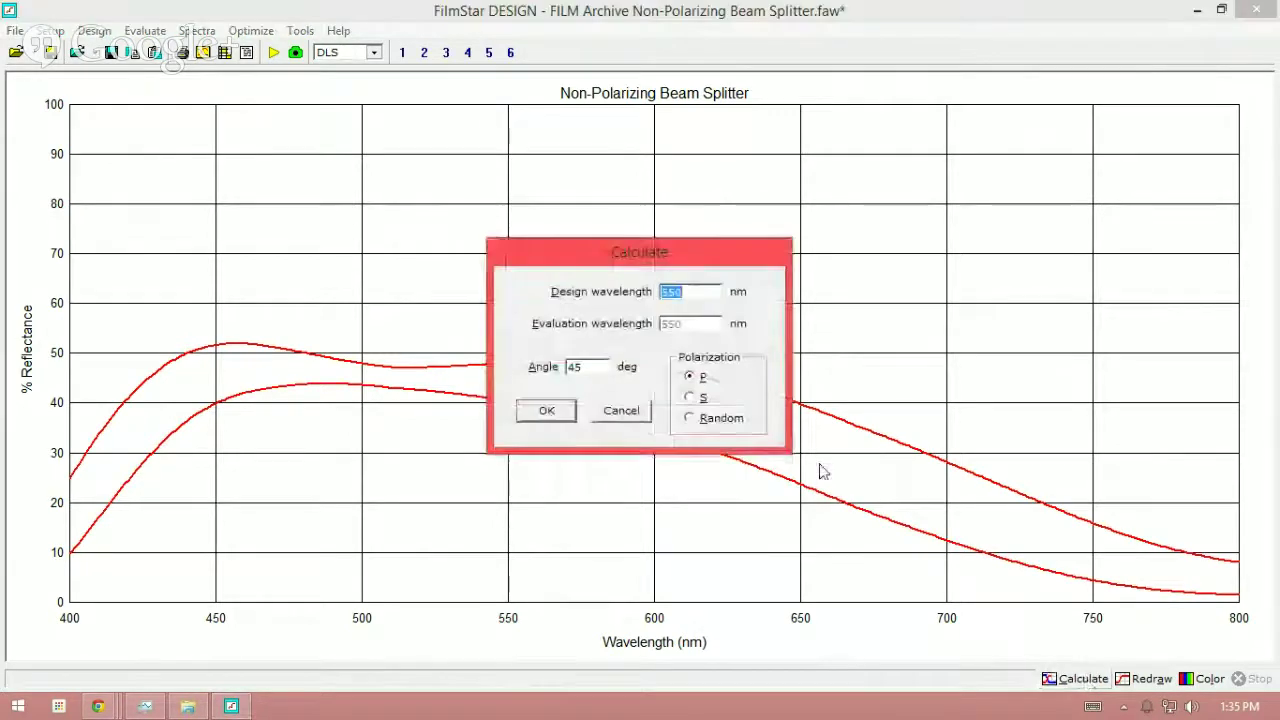
{"action": "left_click", "coordinate": [694, 399]}
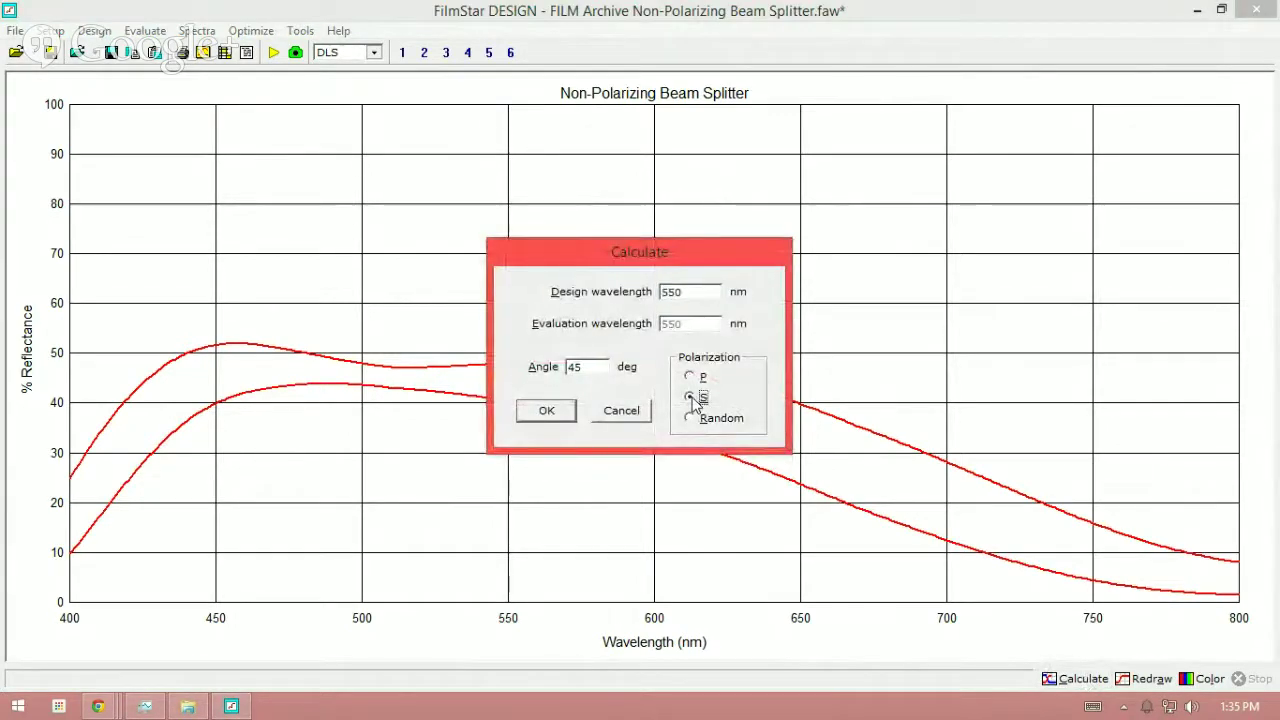
{"action": "left_click", "coordinate": [546, 411]}
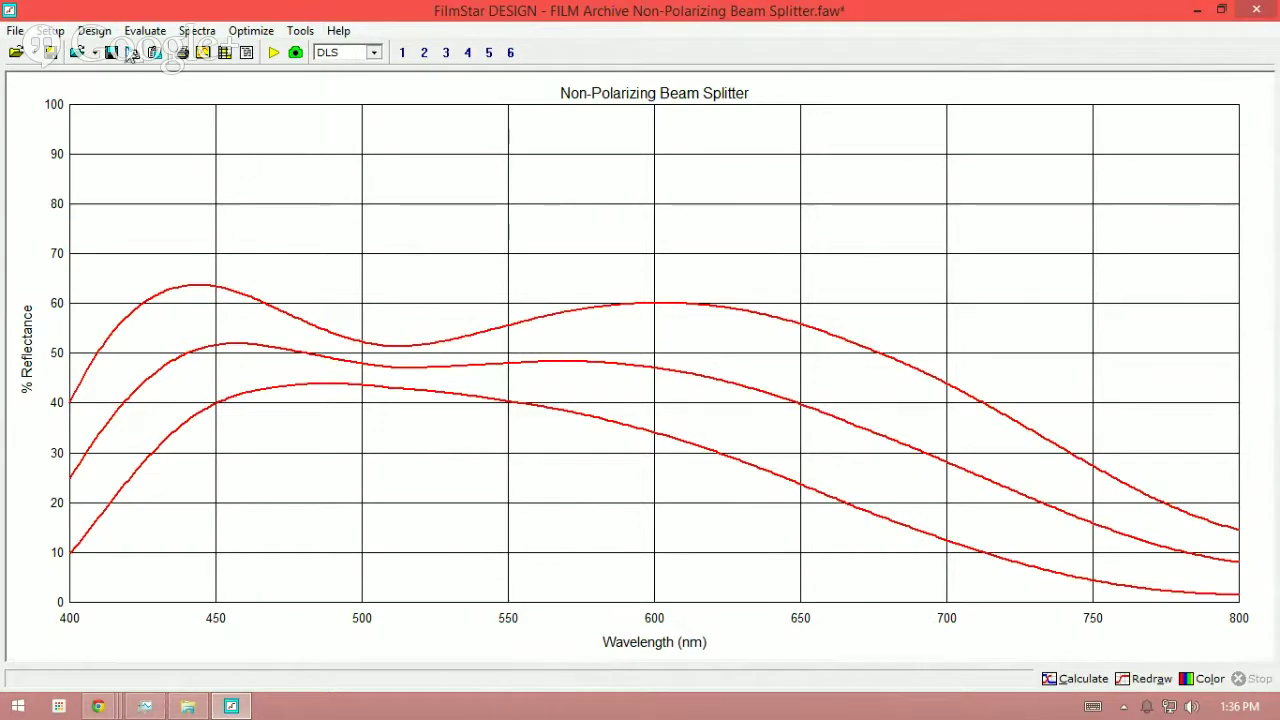
{"action": "left_click", "coordinate": [94, 30]}
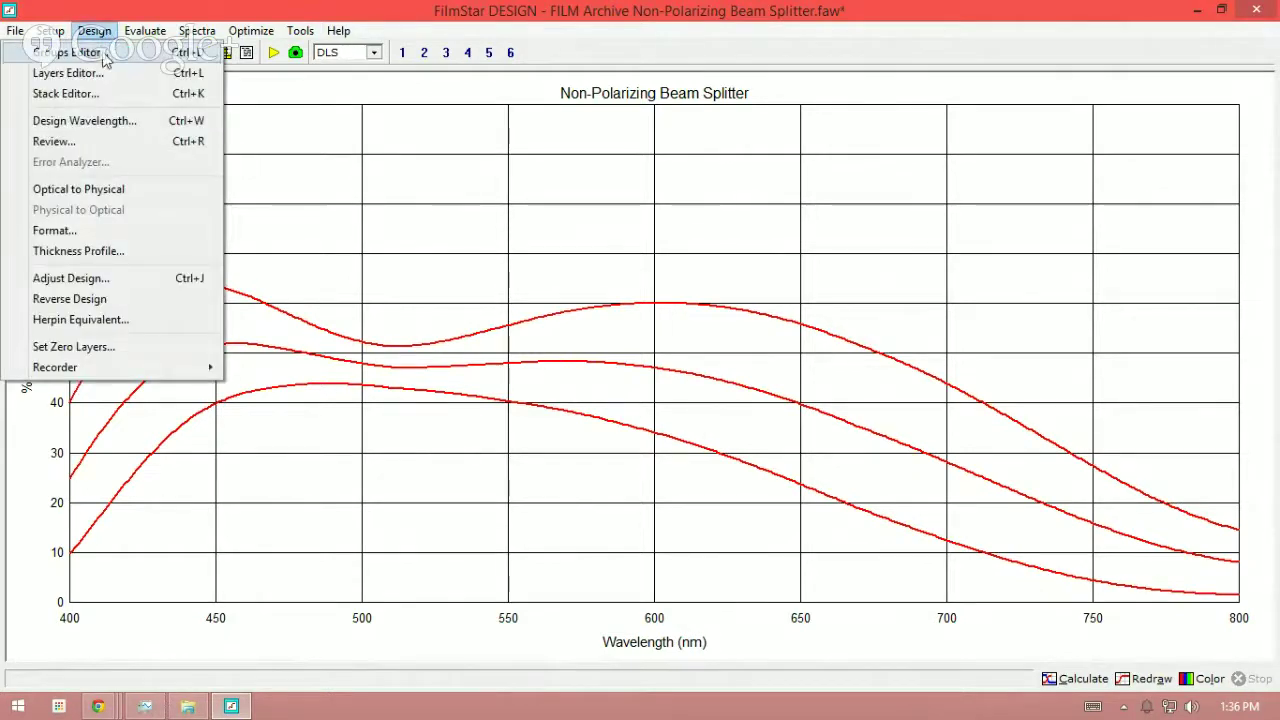
{"action": "left_click", "coordinate": [70, 52]}
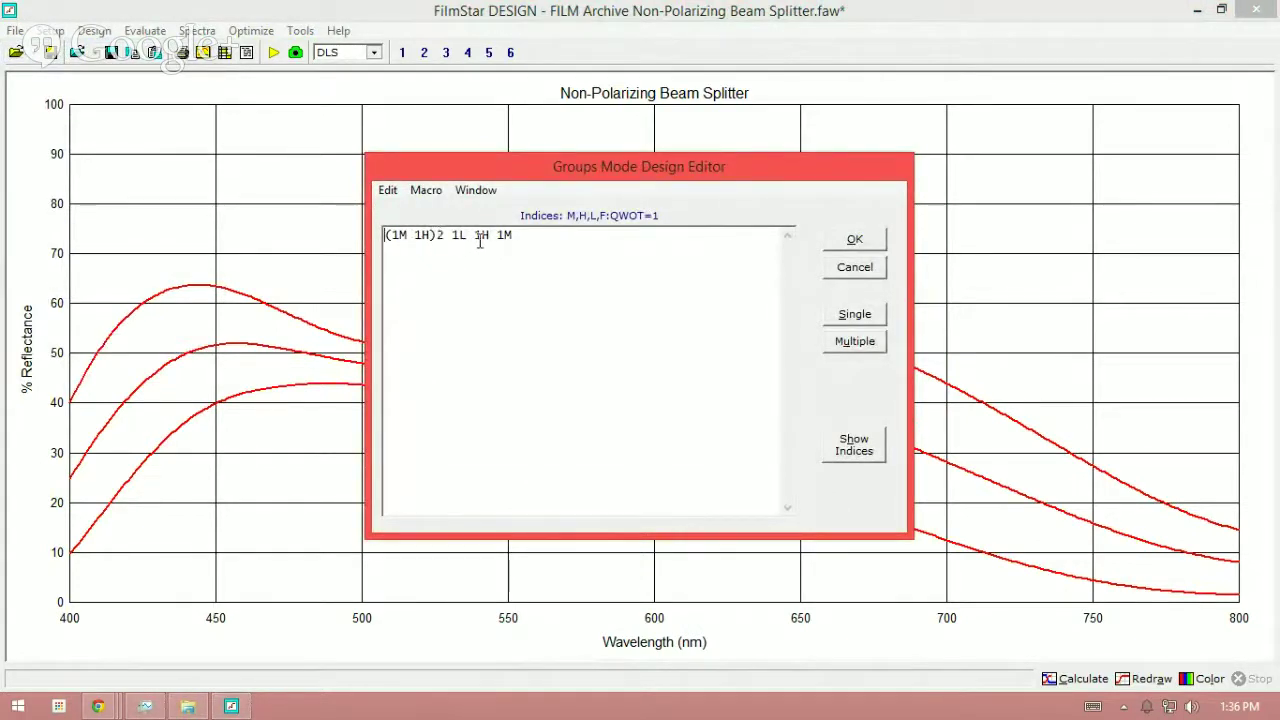
{"action": "left_click", "coordinate": [849, 242]}
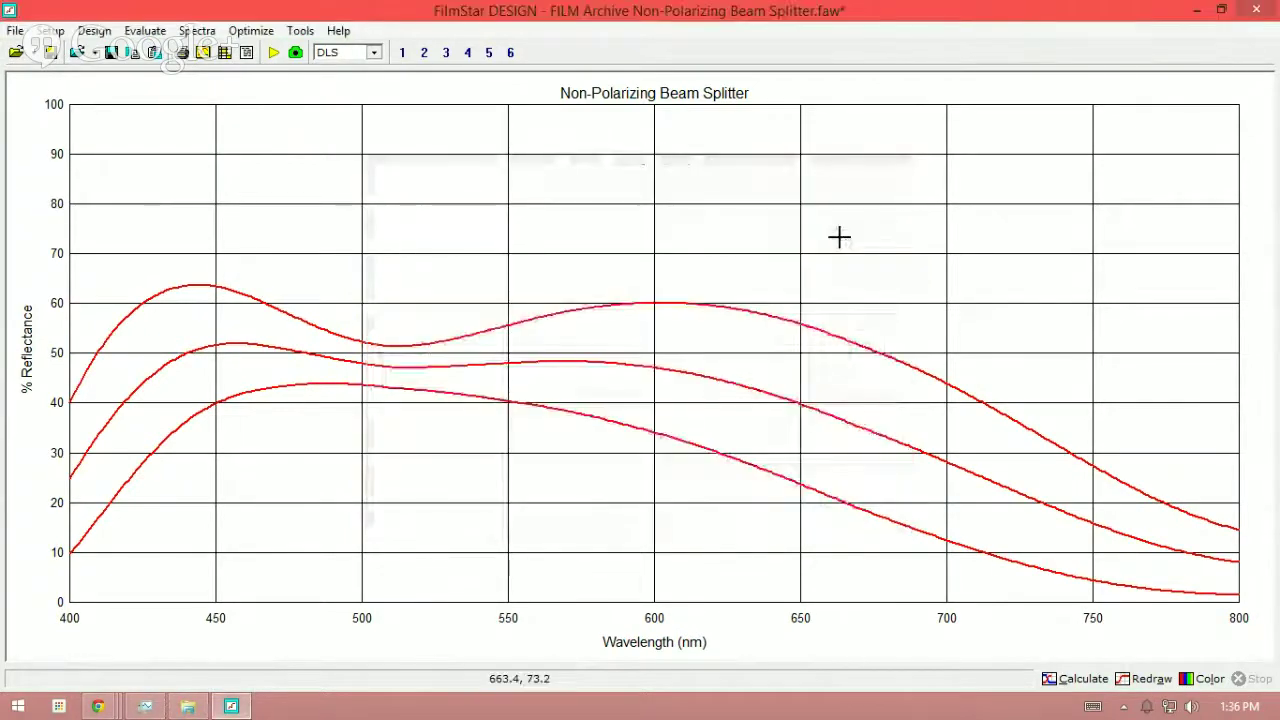
{"action": "left_click", "coordinate": [50, 31]}
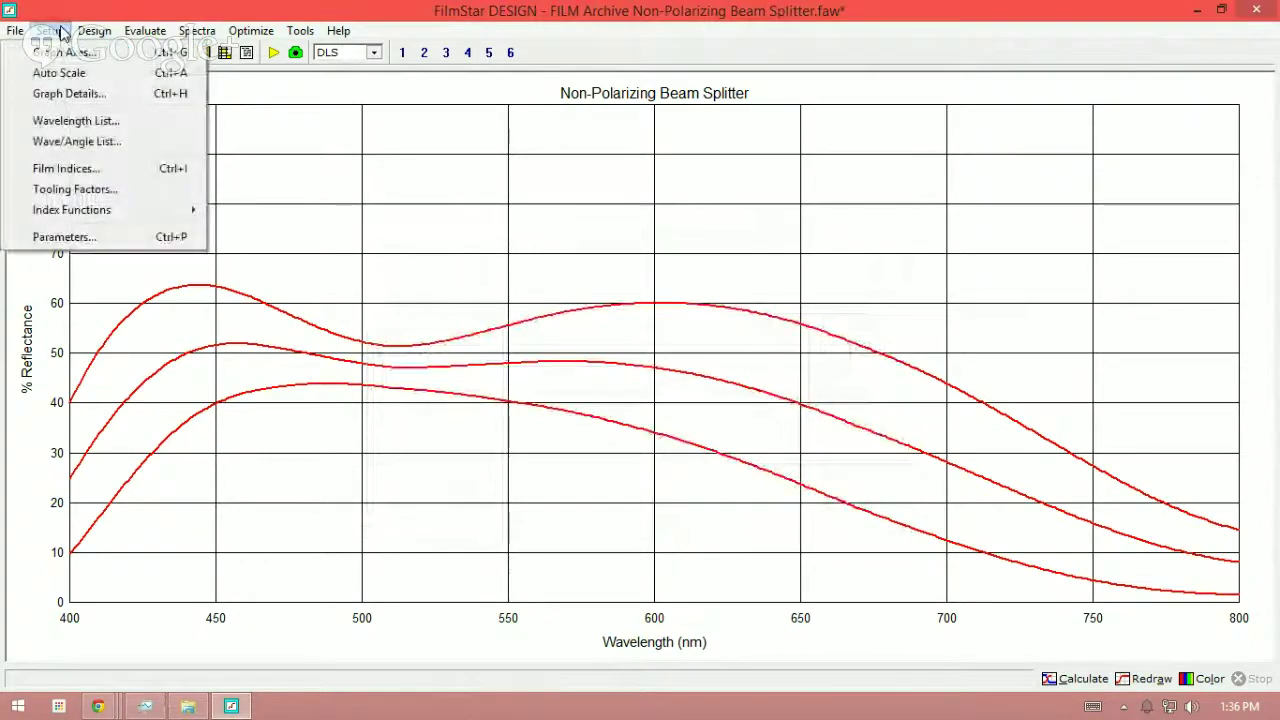
{"action": "left_click", "coordinate": [63, 168]}
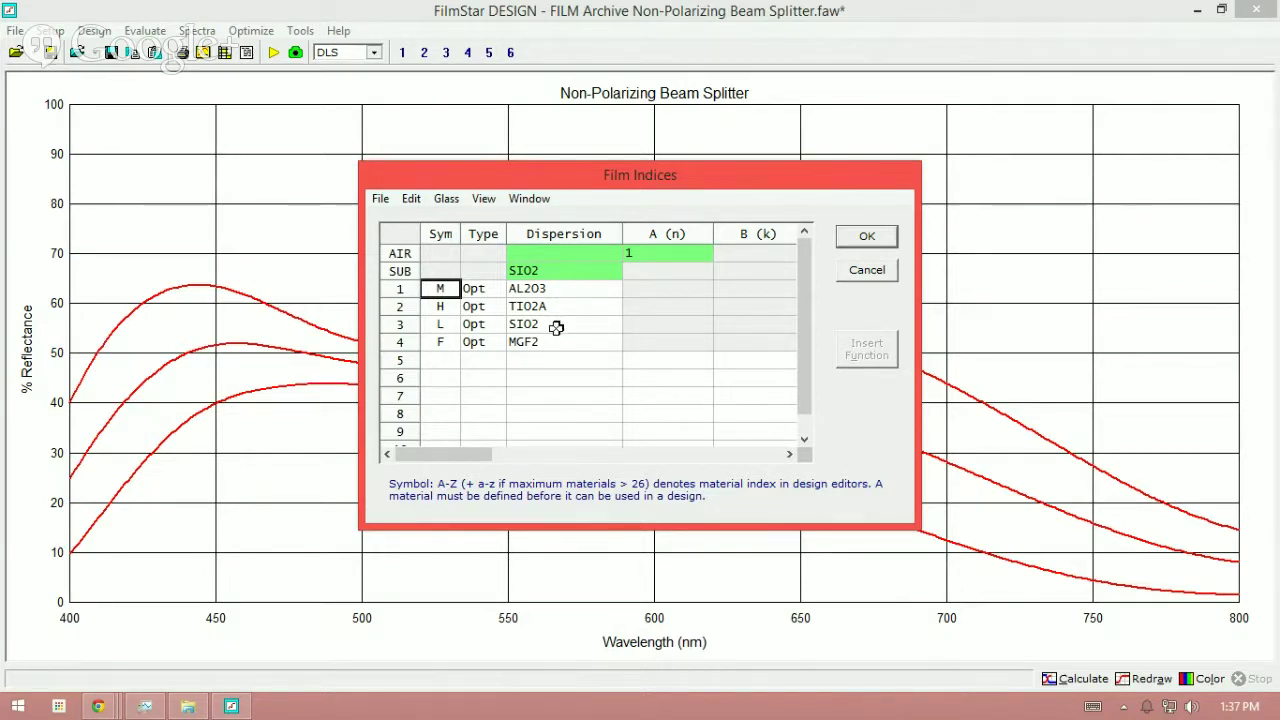
{"action": "left_click", "coordinate": [857, 235]}
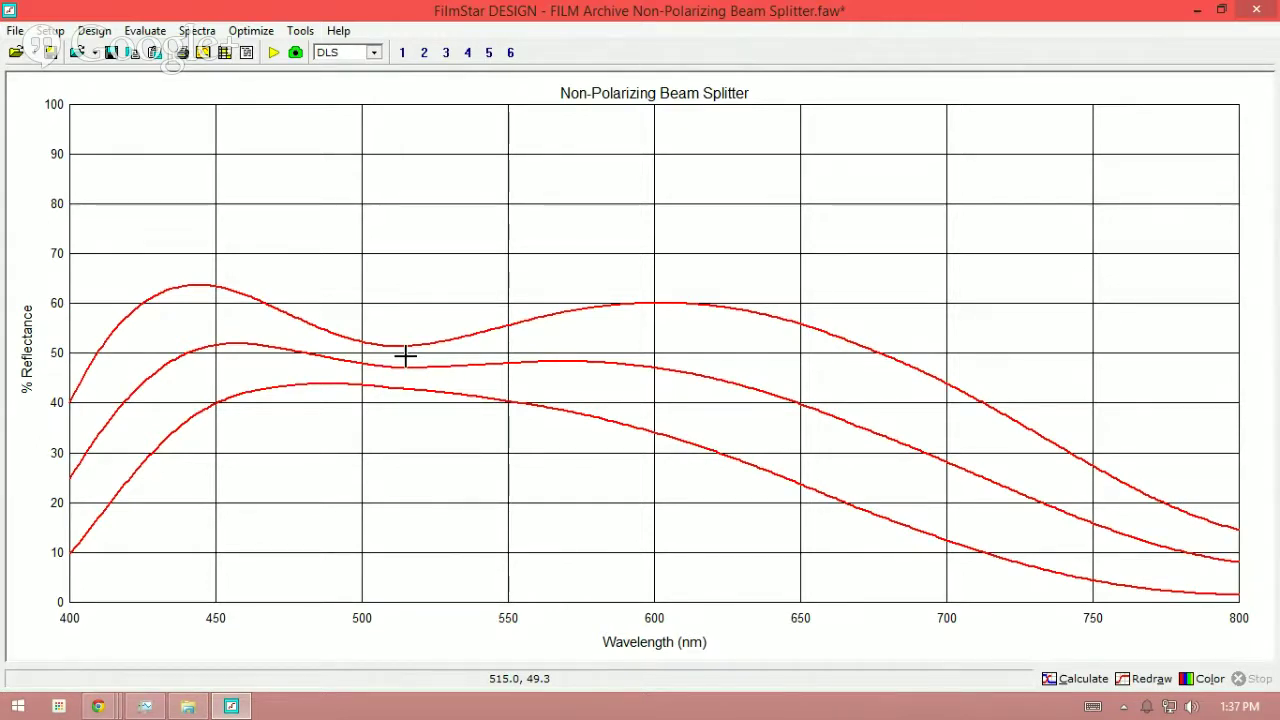
In Chrome, open the journal site's search page, then return to the paper's PDF tab.
{"action": "mouse_move", "coordinate": [100, 709]}
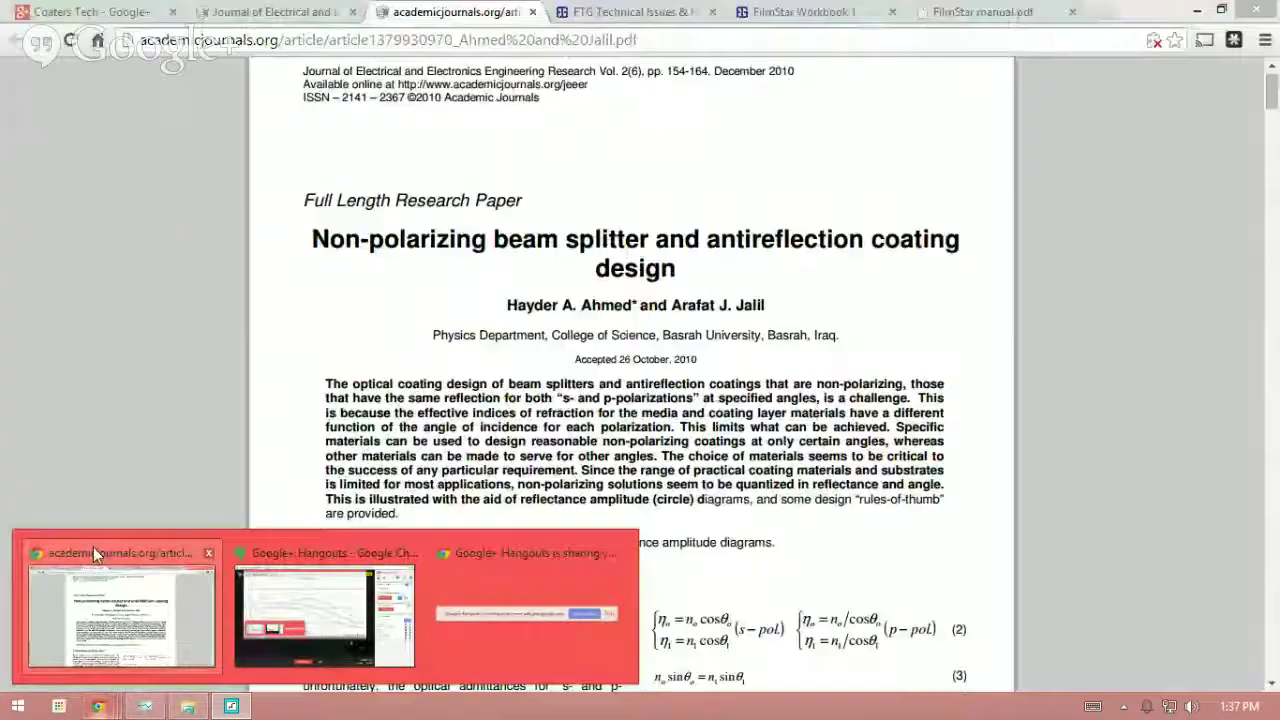
{"action": "left_click", "coordinate": [93, 547]}
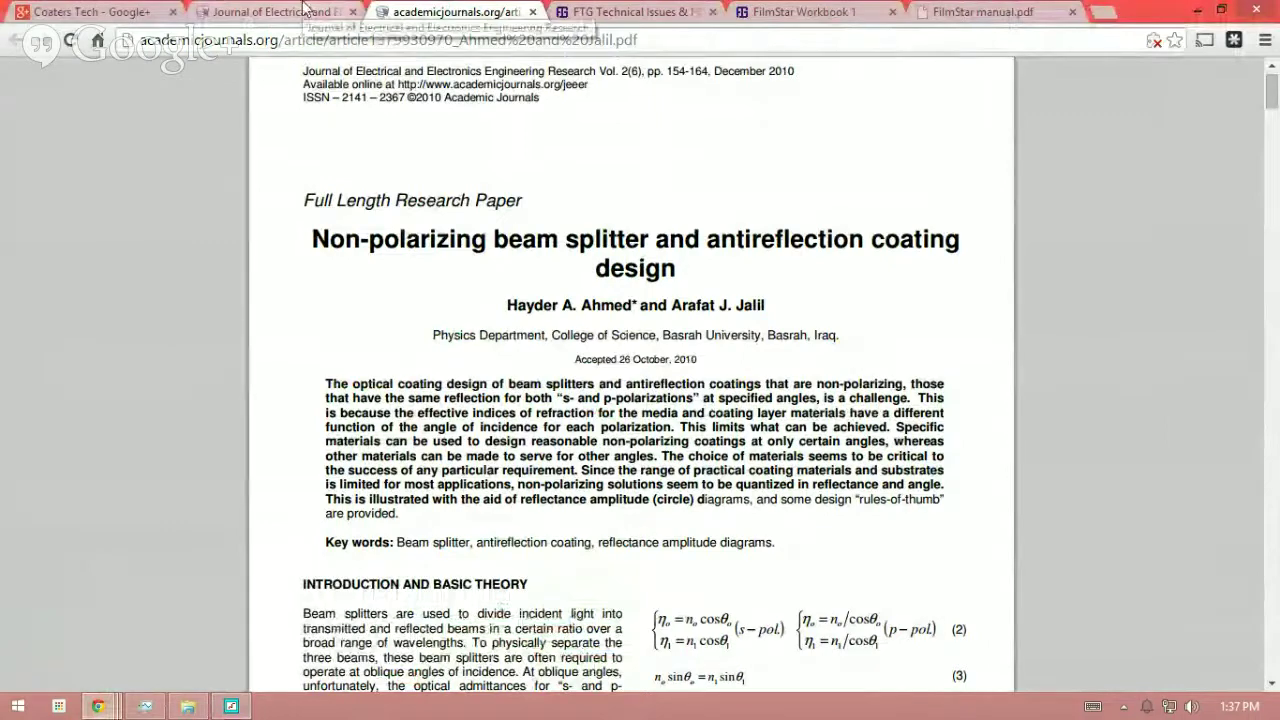
{"action": "left_click", "coordinate": [272, 12]}
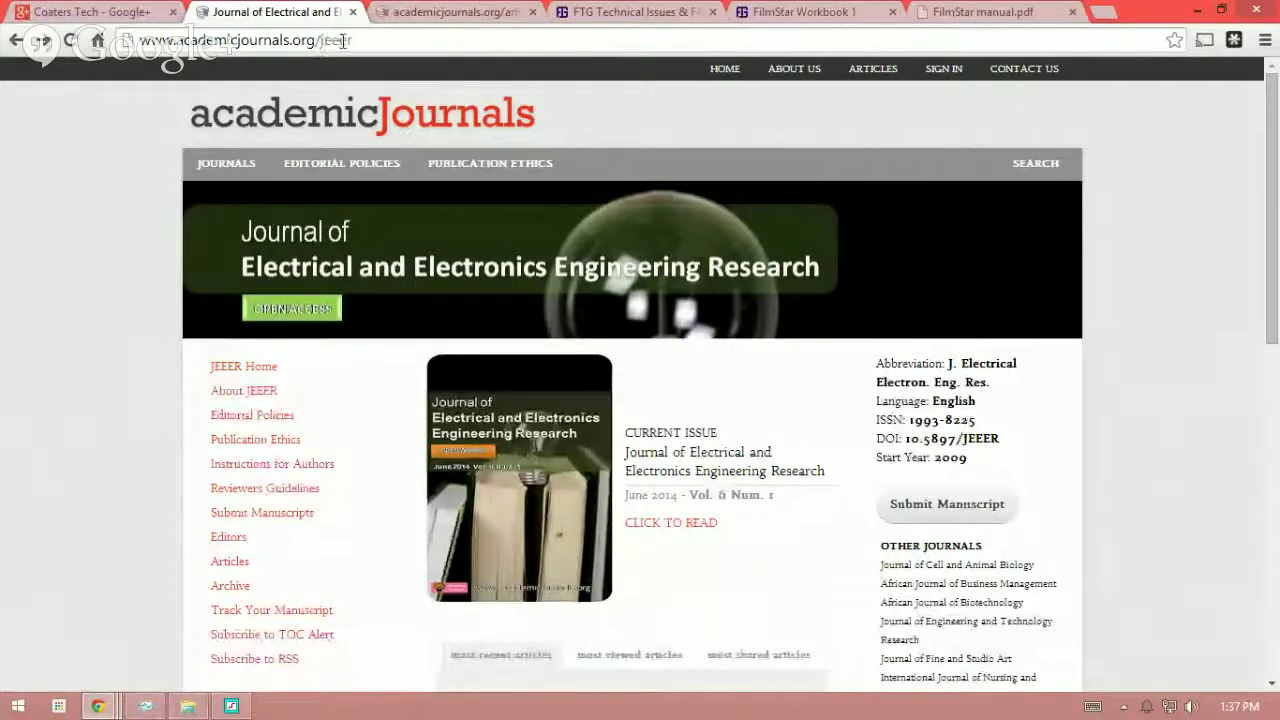
{"action": "left_click", "coordinate": [1020, 170]}
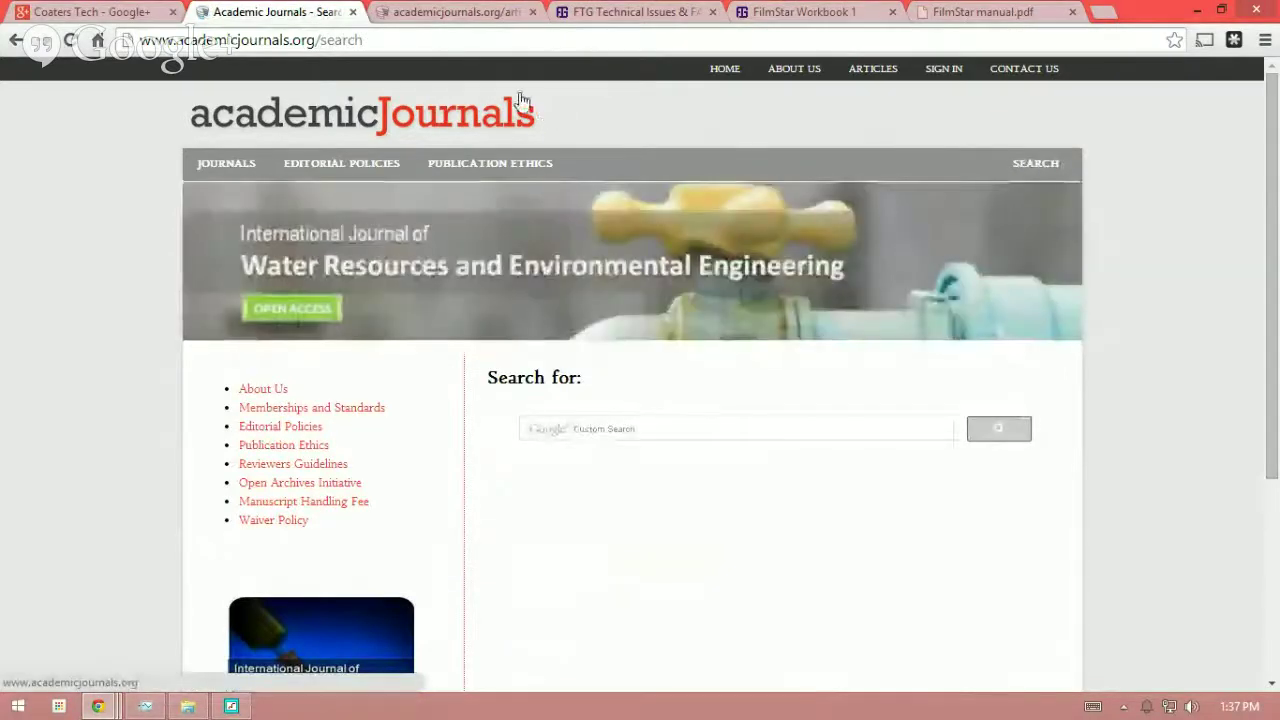
{"action": "left_click", "coordinate": [437, 10]}
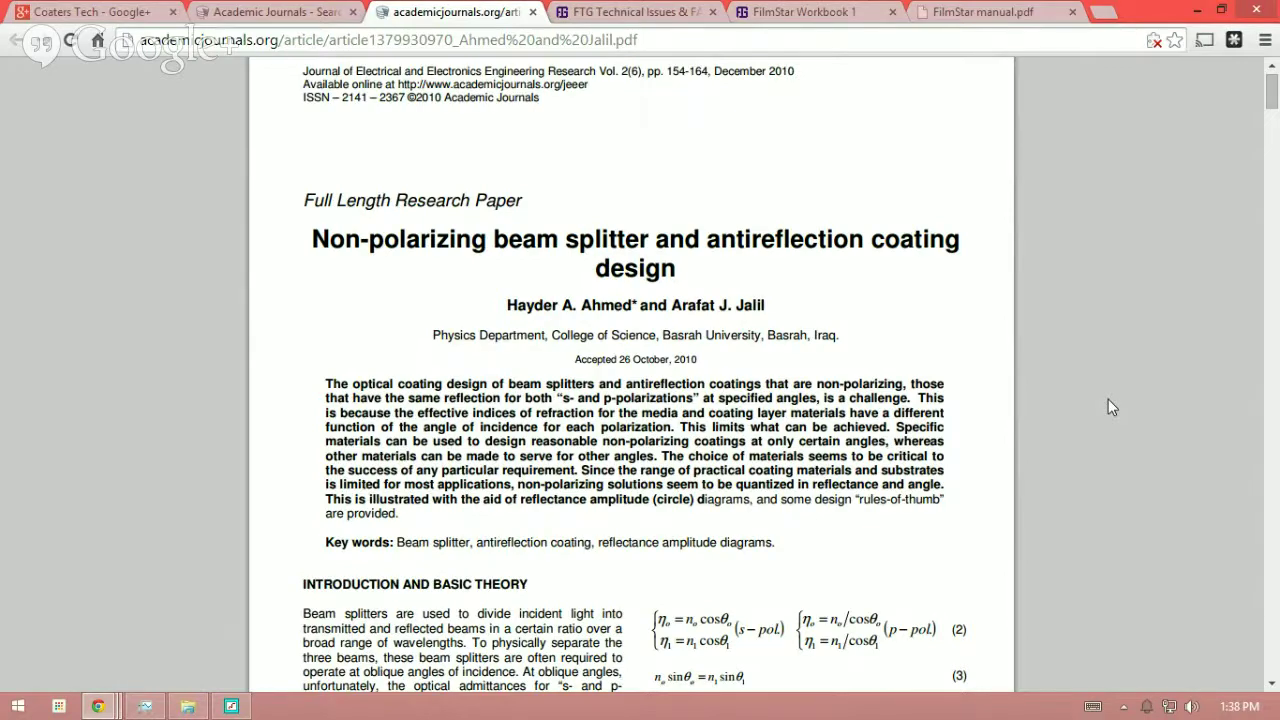
Scroll through the paper's opening pages and zoom the PDF in three times.
{"action": "scroll", "coordinate": [1108, 400], "scroll_direction": "down", "scroll_amount": 5}
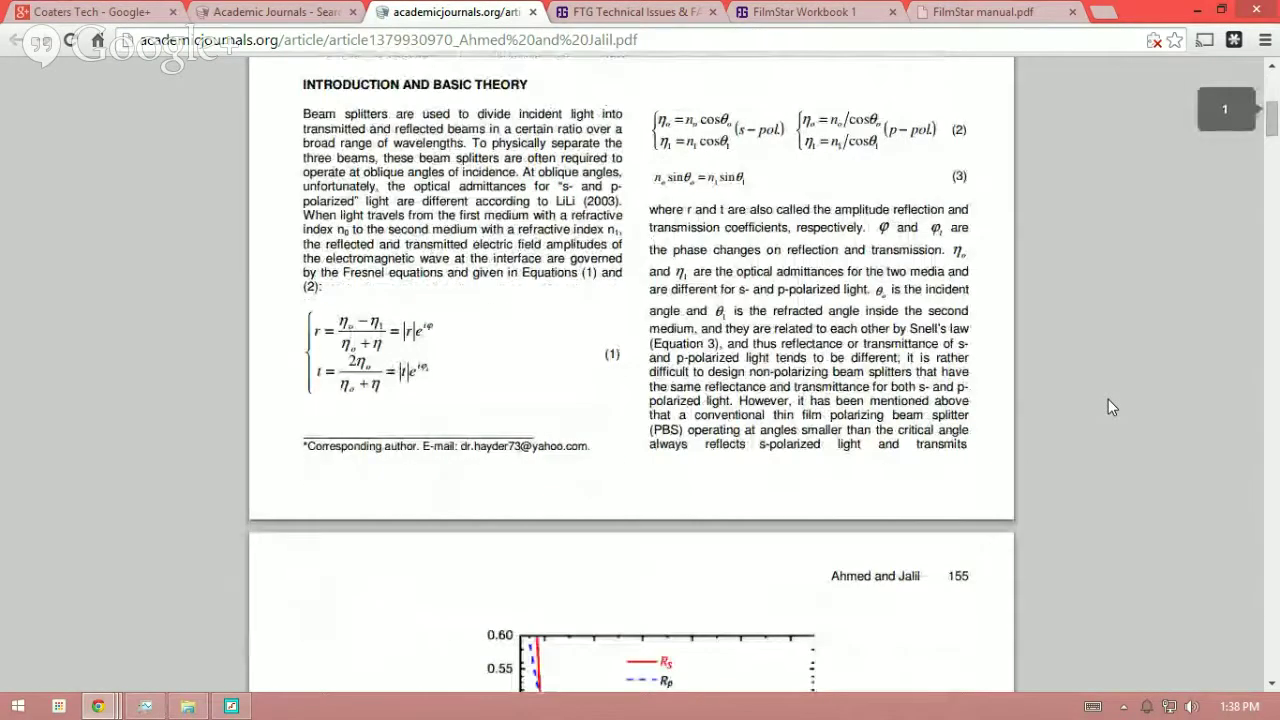
{"action": "scroll", "coordinate": [1108, 404], "scroll_direction": "down", "scroll_amount": 5}
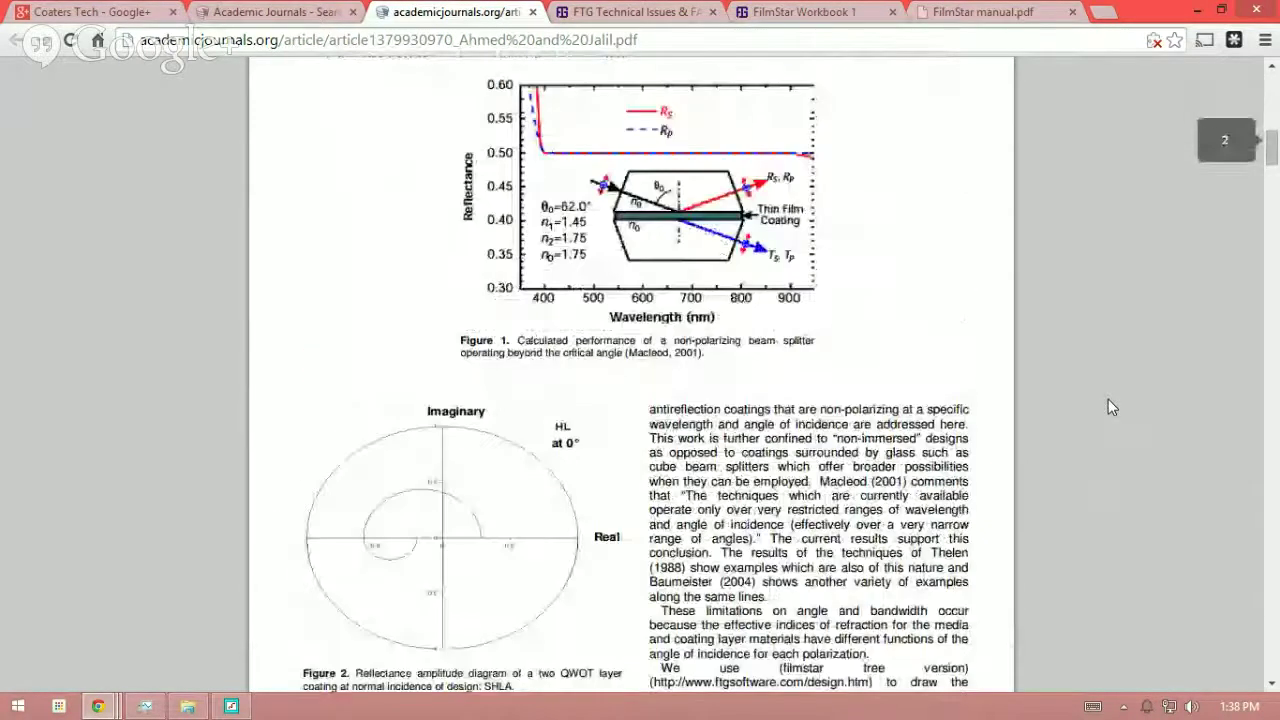
{"action": "scroll", "coordinate": [1108, 407], "scroll_direction": "down", "scroll_amount": 3}
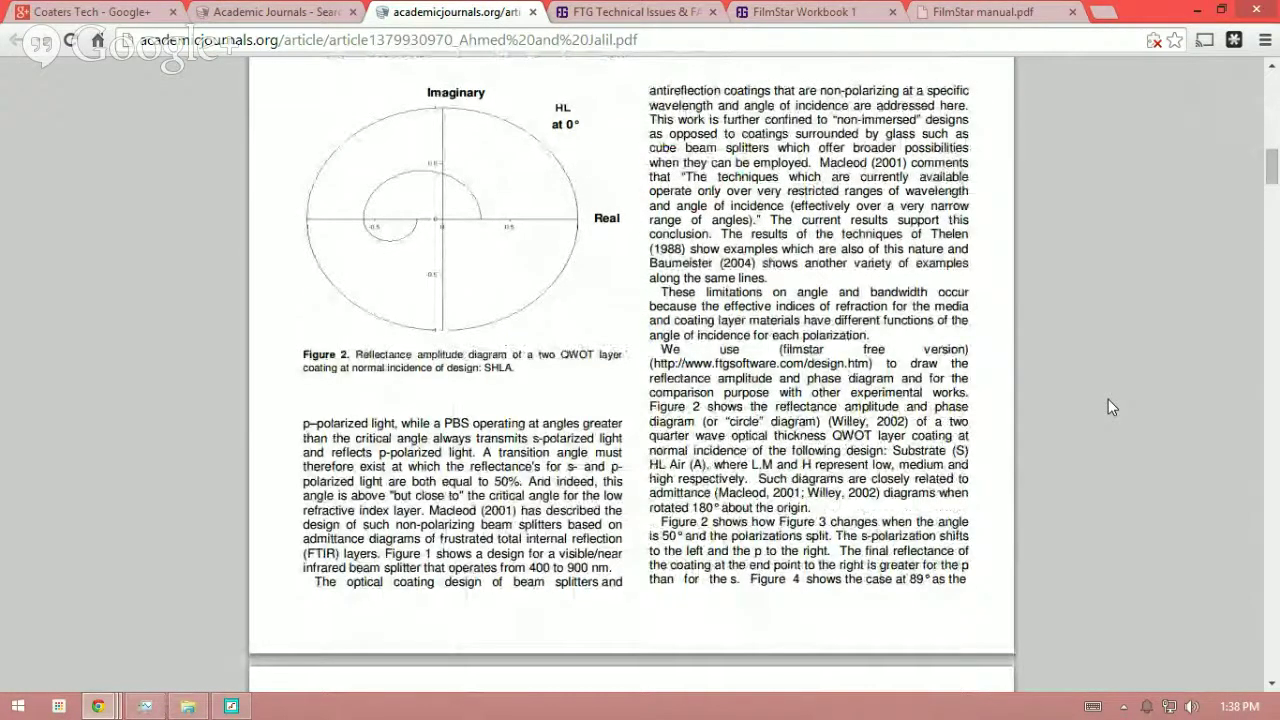
{"action": "scroll", "coordinate": [1108, 407], "scroll_direction": "down", "scroll_amount": 10}
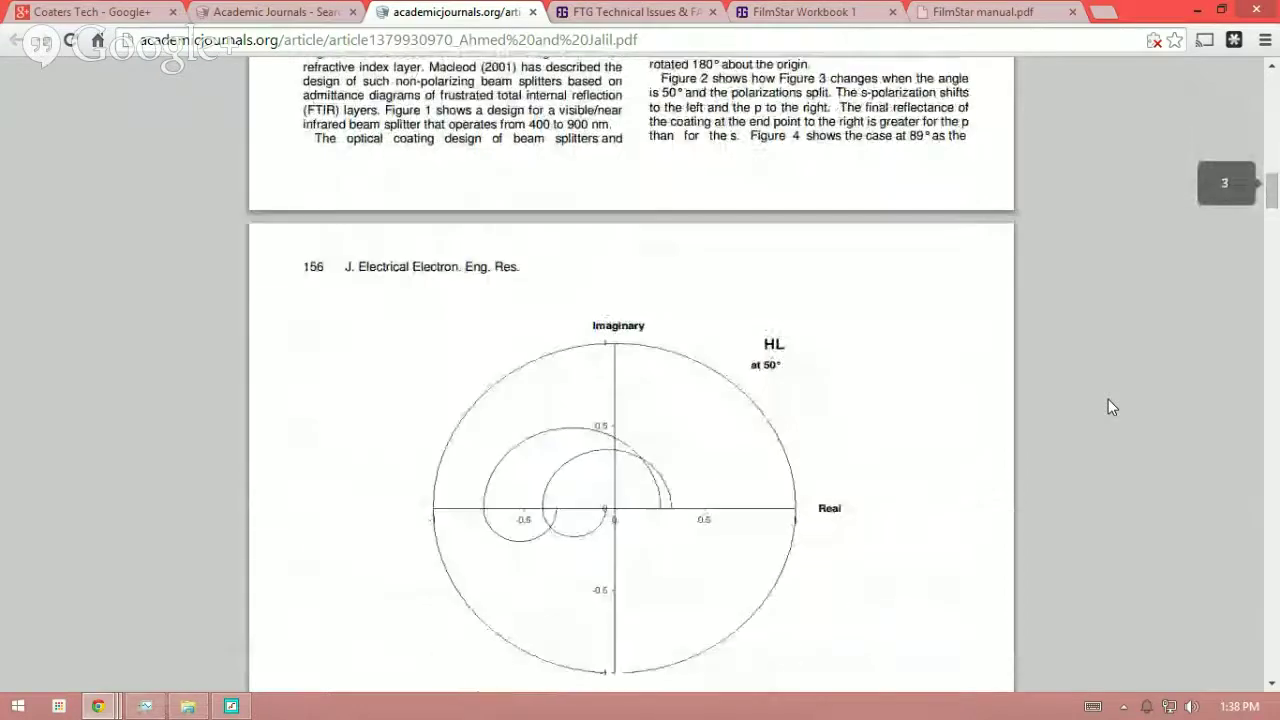
{"action": "scroll", "coordinate": [1108, 407], "scroll_direction": "down", "scroll_amount": 4}
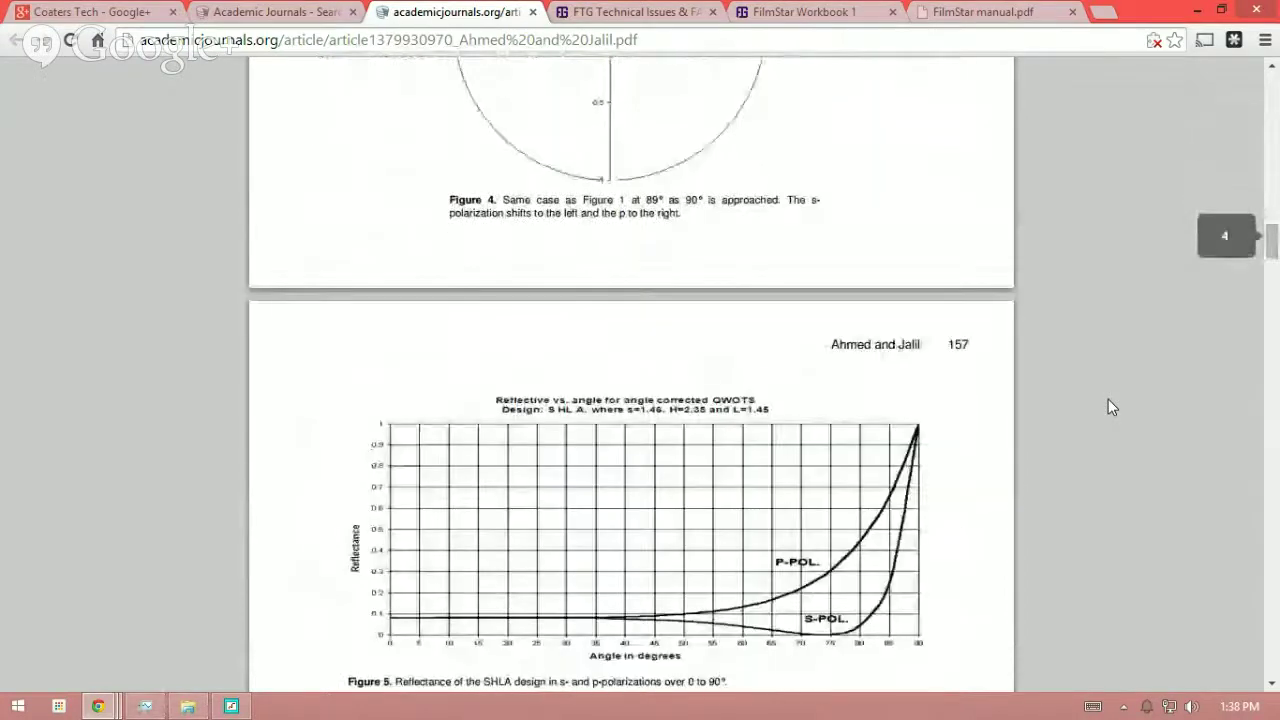
{"action": "scroll", "coordinate": [1108, 407], "scroll_direction": "down", "scroll_amount": 2}
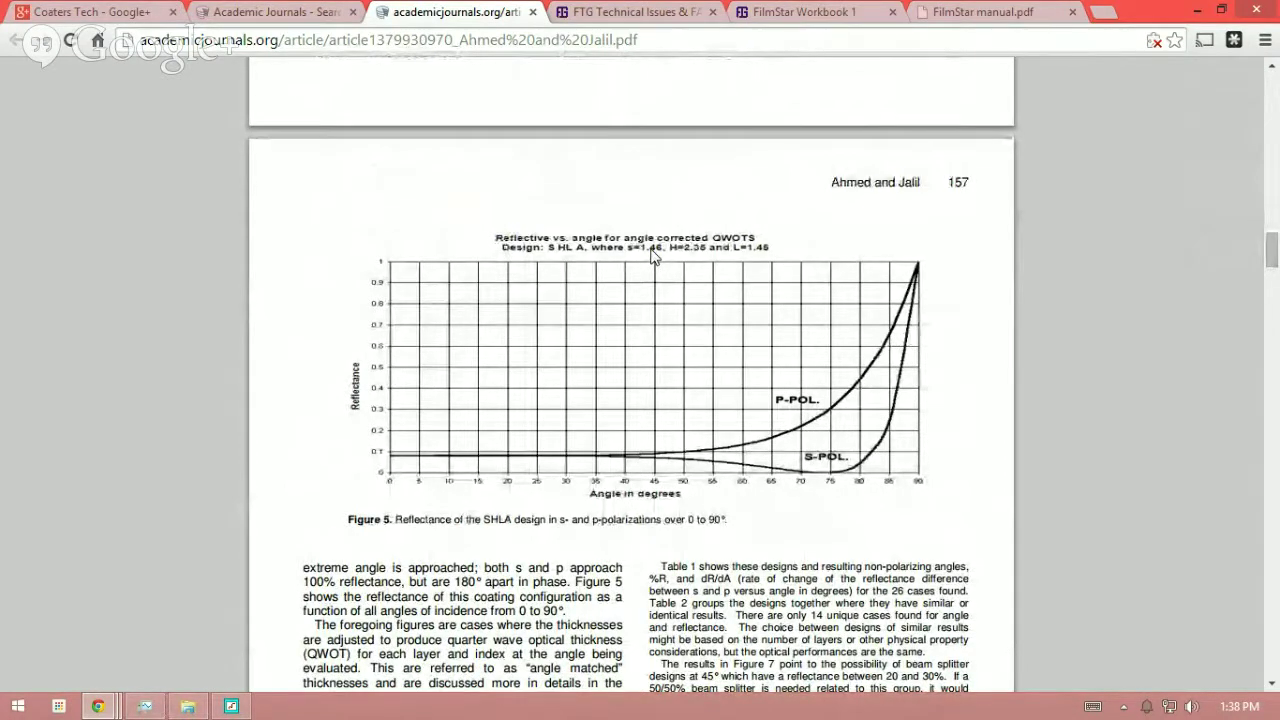
{"action": "mouse_move", "coordinate": [1146, 619]}
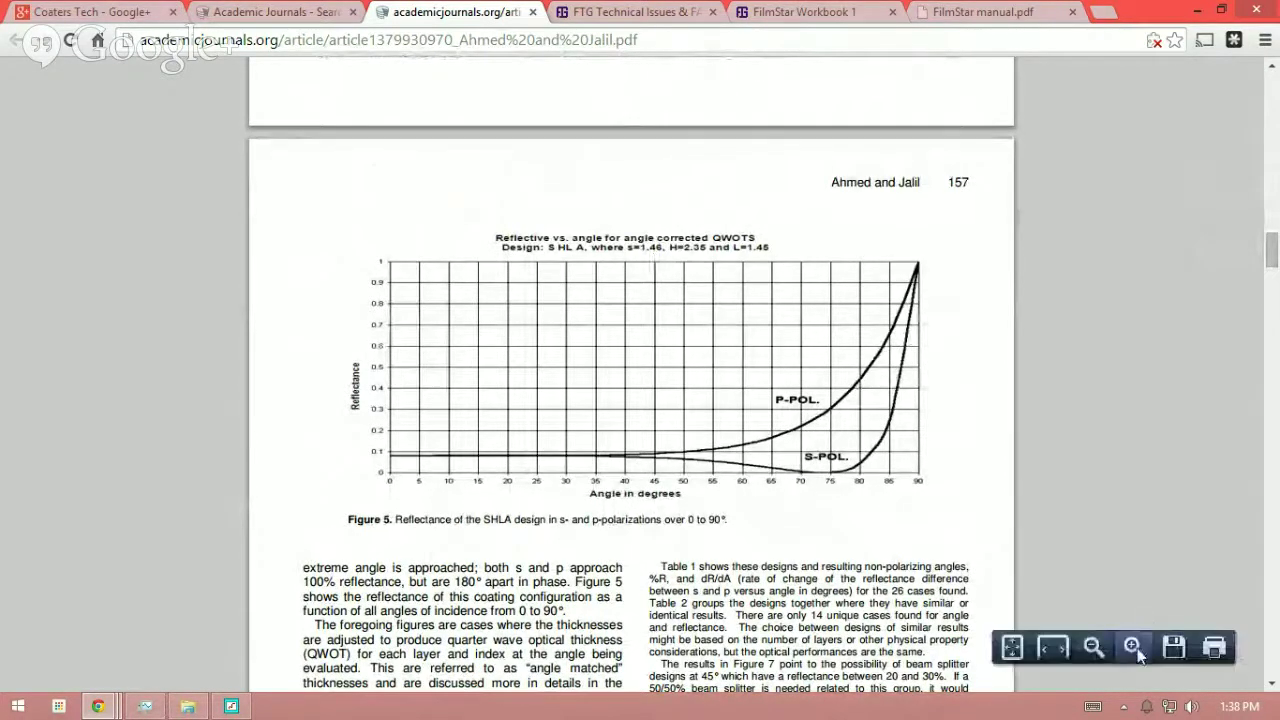
{"action": "left_click", "coordinate": [1137, 648]}
{"action": "left_click", "coordinate": [1137, 648]}
{"action": "left_click", "coordinate": [1137, 648]}
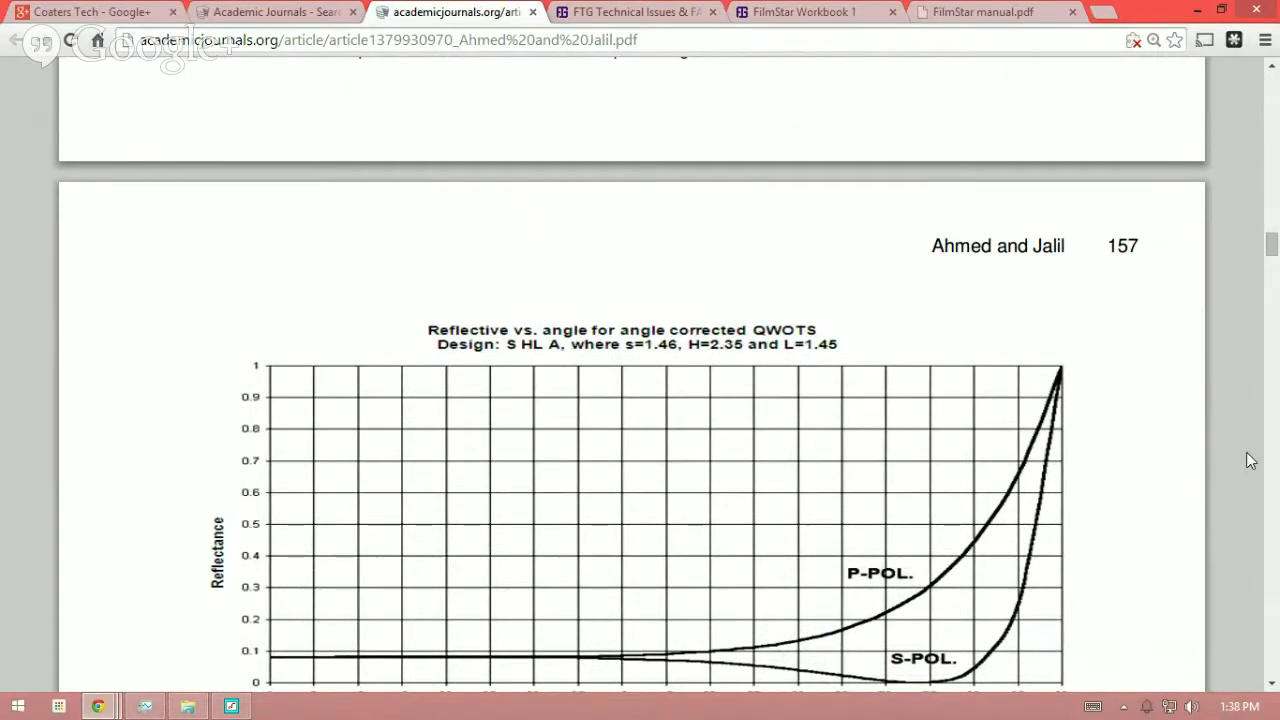
Keep reading down to Figure 7's chart of QWOT solutions within the index bounds.
{"action": "scroll", "coordinate": [1247, 458], "scroll_direction": "down", "scroll_amount": 3}
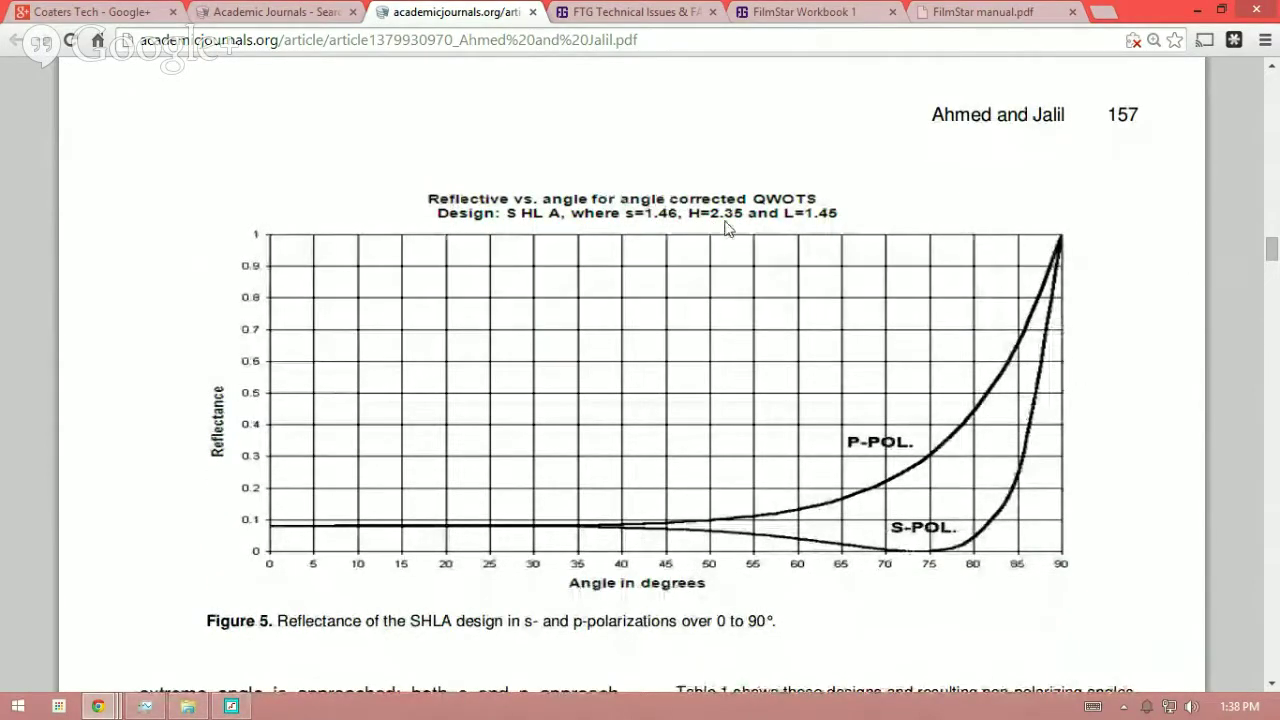
{"action": "scroll", "coordinate": [1240, 343], "scroll_direction": "down", "scroll_amount": 1}
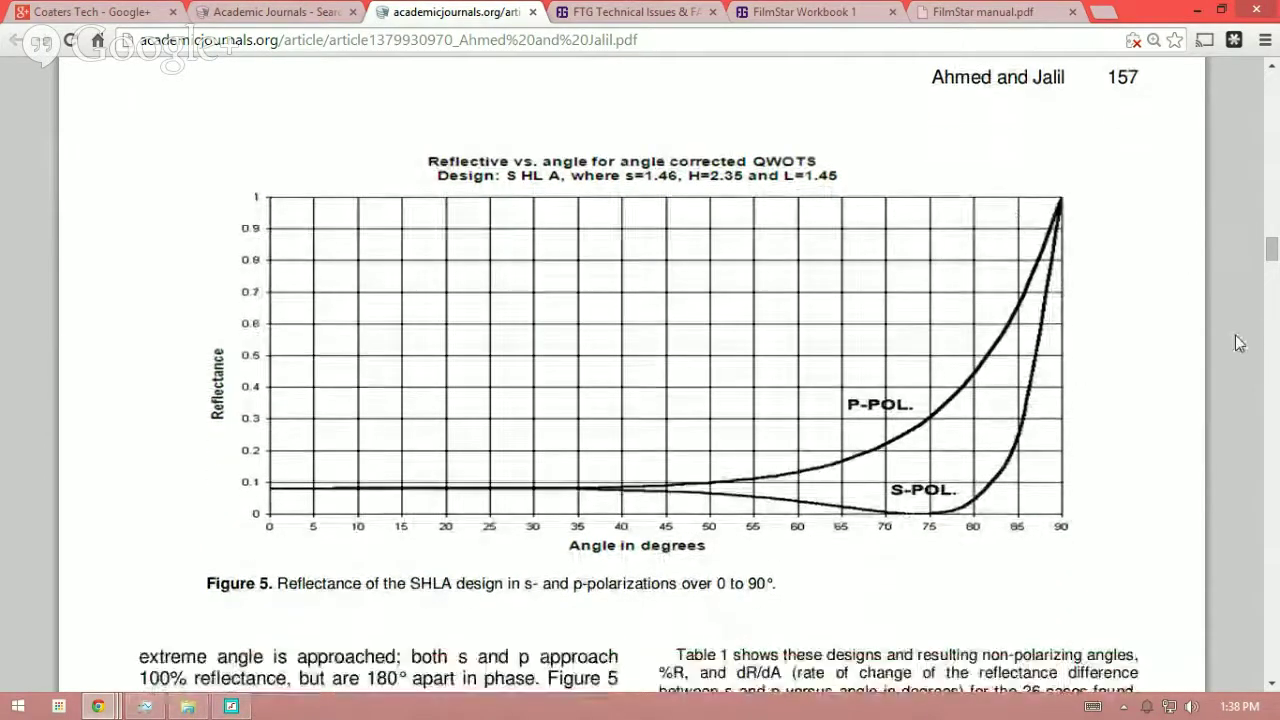
{"action": "scroll", "coordinate": [1240, 343], "scroll_direction": "down", "scroll_amount": 7}
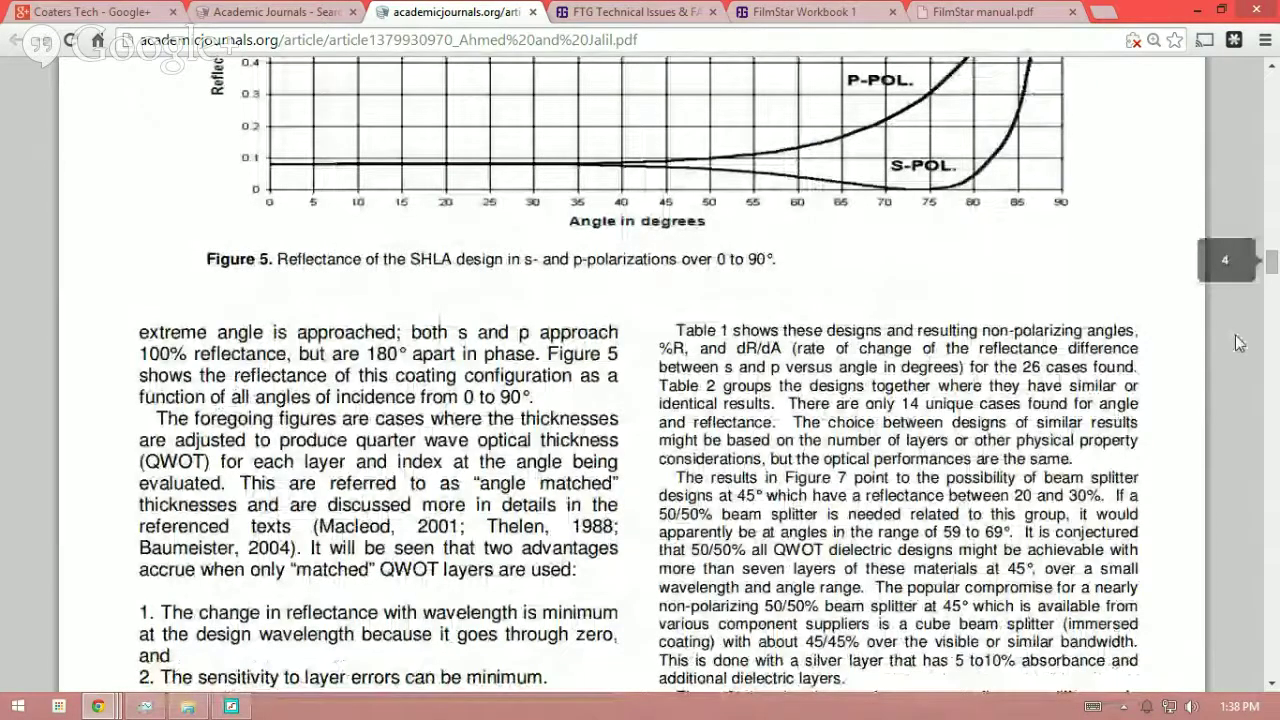
{"action": "scroll", "coordinate": [1240, 343], "scroll_direction": "down", "scroll_amount": 6}
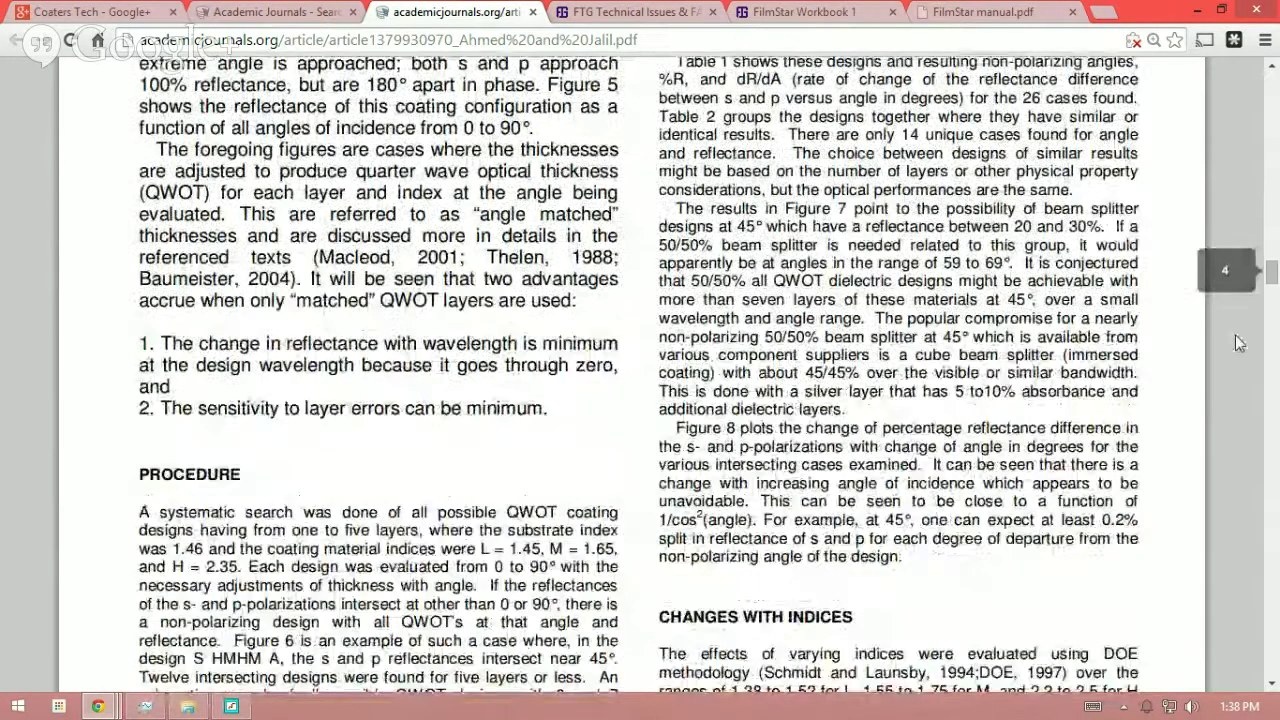
{"action": "scroll", "coordinate": [1240, 343], "scroll_direction": "down", "scroll_amount": 5}
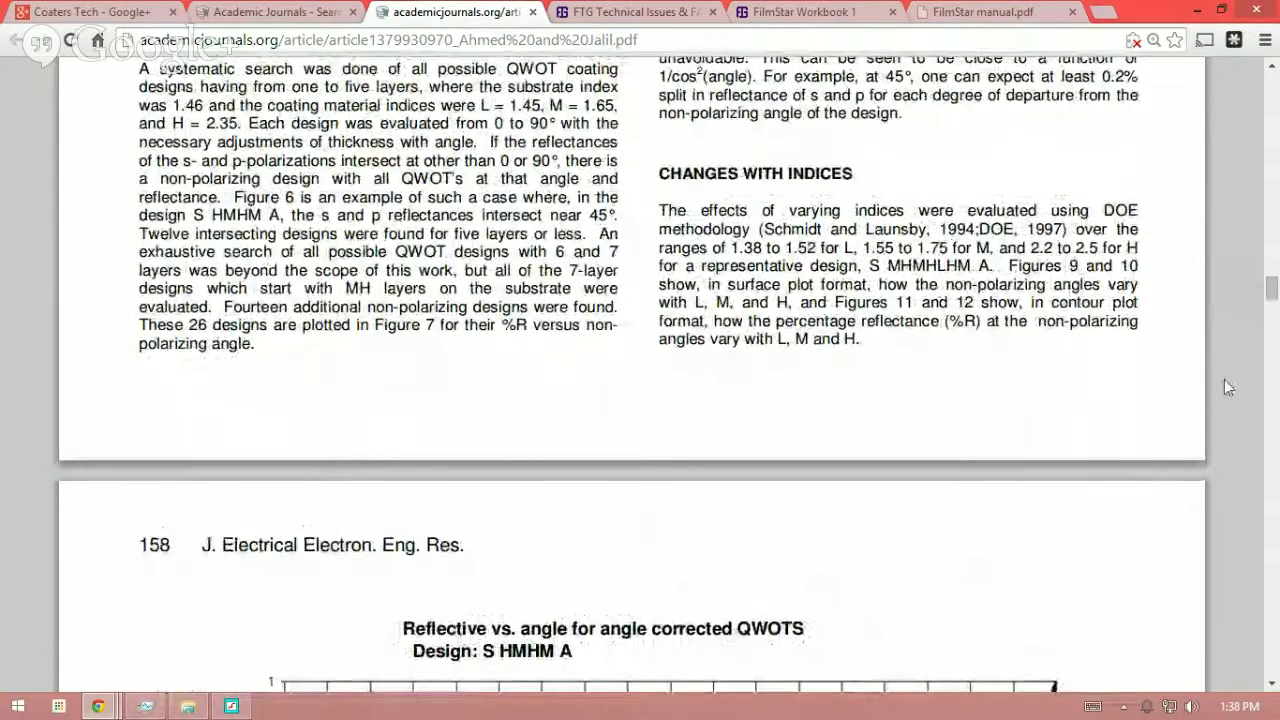
{"action": "scroll", "coordinate": [1236, 404], "scroll_direction": "down", "scroll_amount": 15}
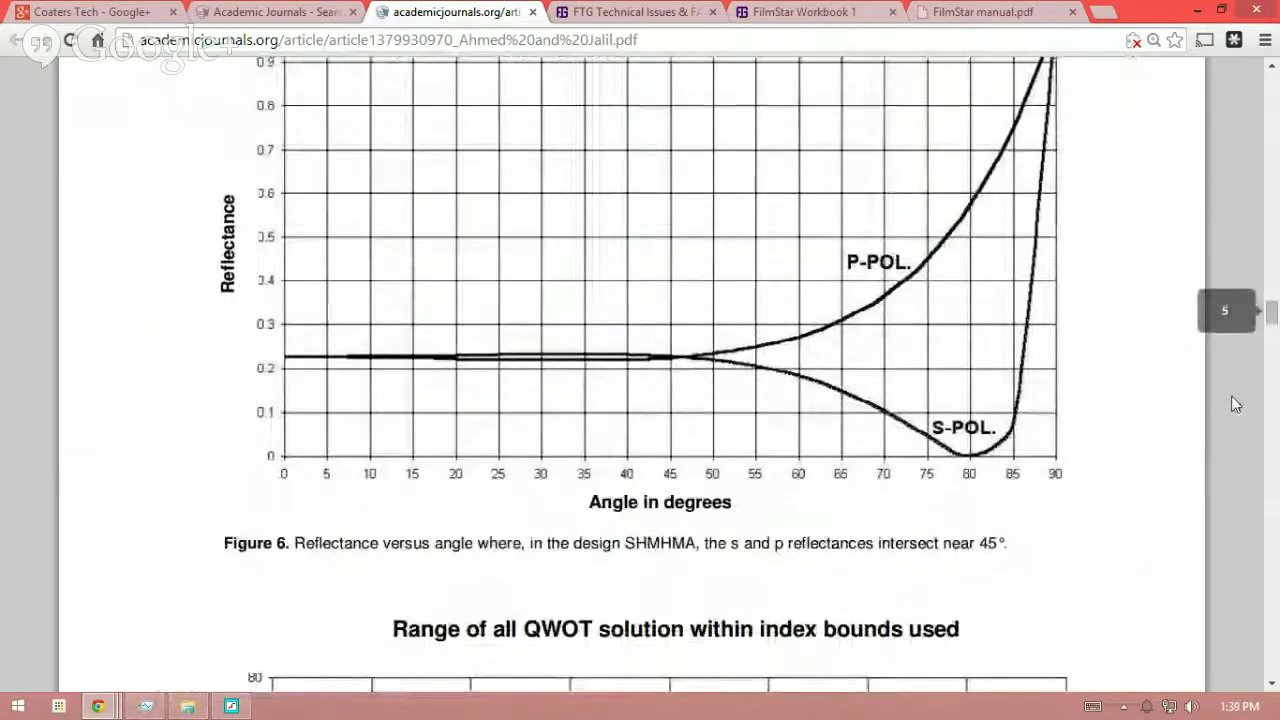
{"action": "left_click", "coordinate": [683, 39]}
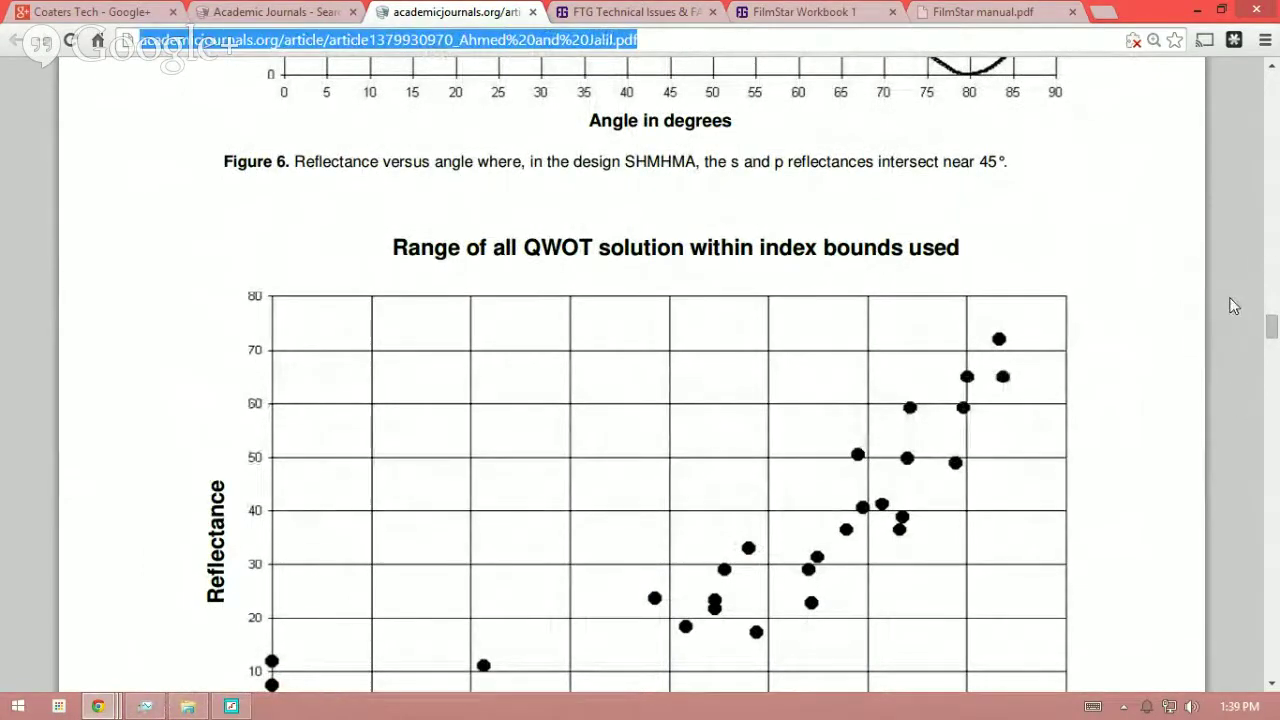
{"action": "left_click", "coordinate": [1234, 305]}
{"action": "scroll", "coordinate": [1234, 305], "scroll_direction": "down", "scroll_amount": 12}
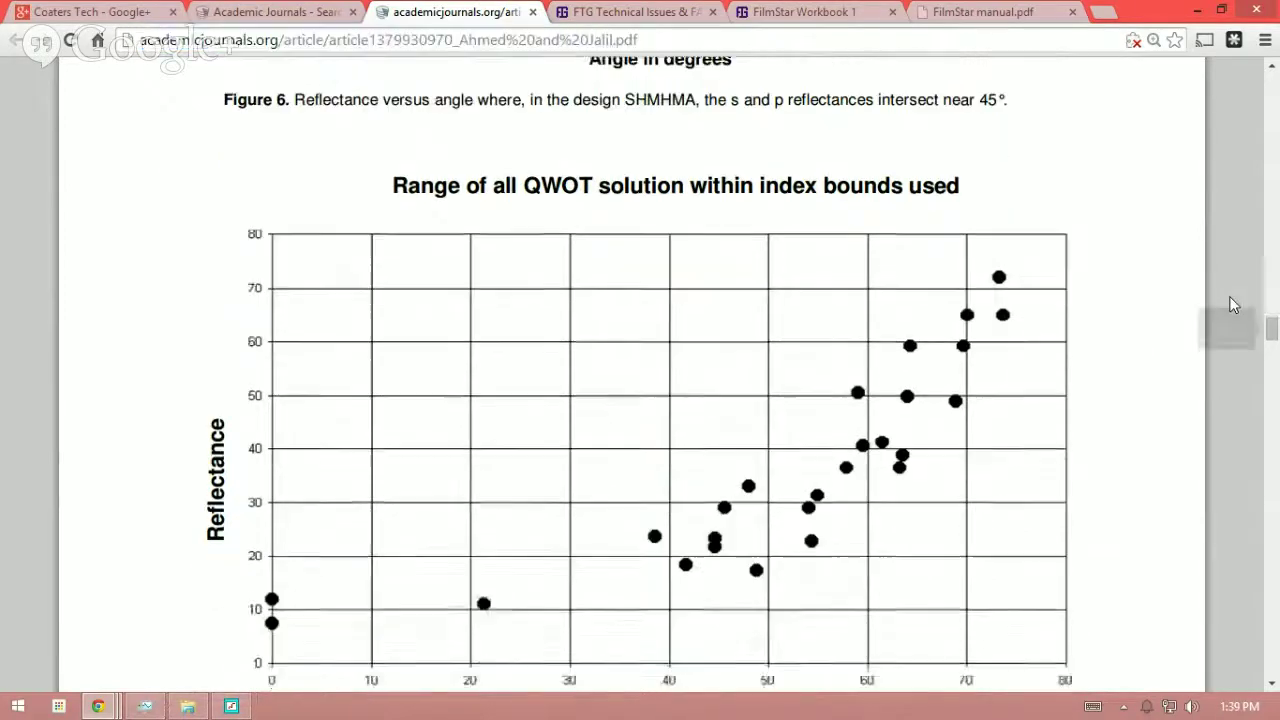
Scroll the paper past Table 1, the Conclusion and the surface plots to Figure 12's %R contour plot versus H and M.
{"action": "scroll", "coordinate": [1234, 305], "scroll_direction": "down", "scroll_amount": 4}
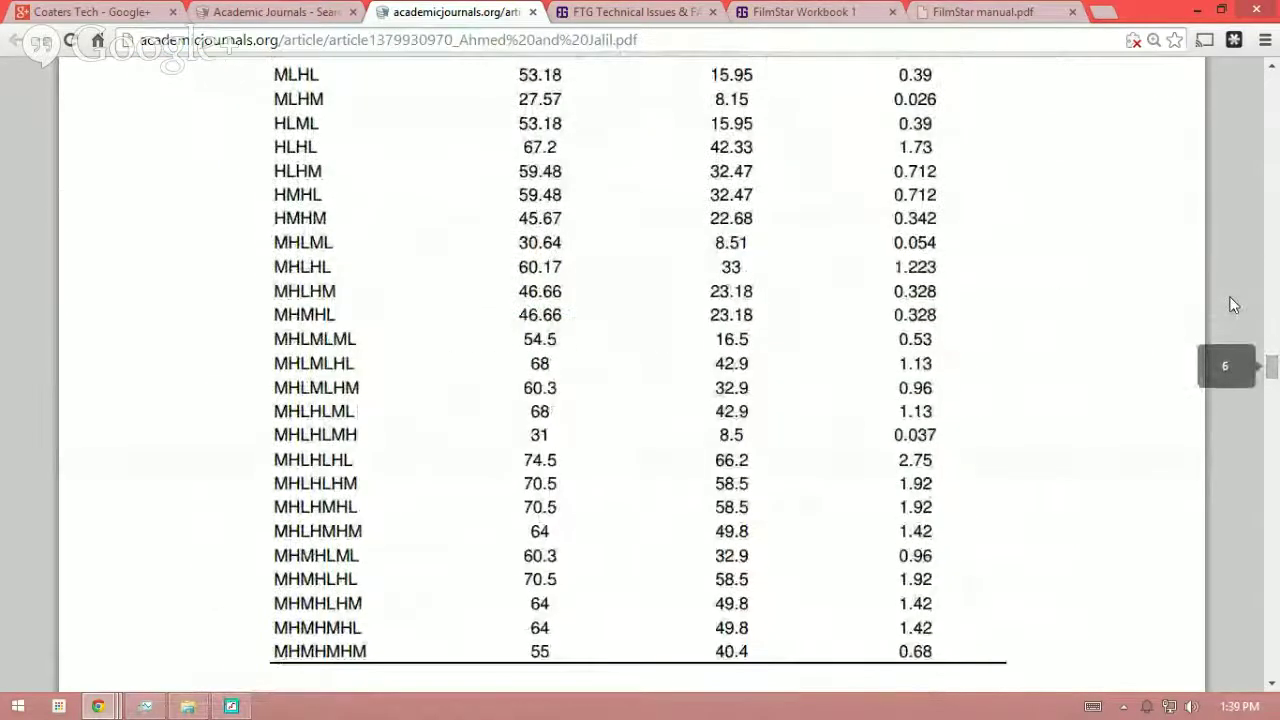
{"action": "scroll", "coordinate": [1234, 305], "scroll_direction": "up", "scroll_amount": 1}
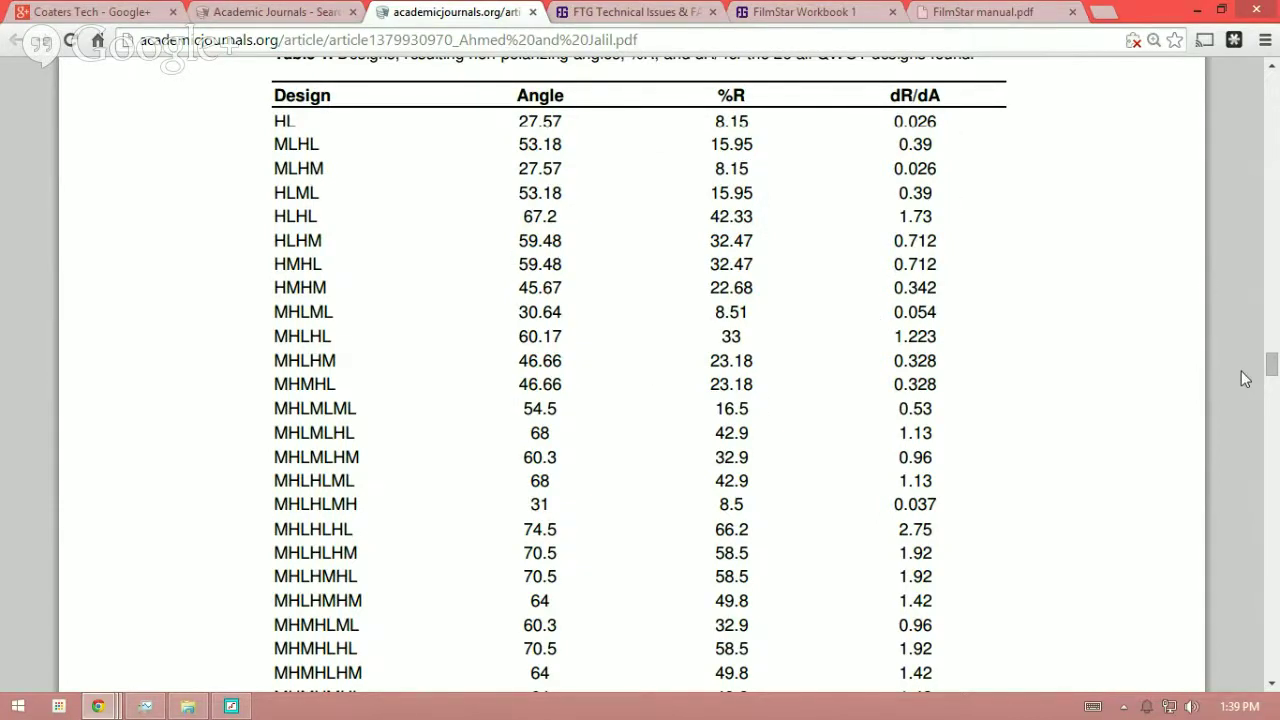
{"action": "scroll", "coordinate": [1244, 378], "scroll_direction": "down", "scroll_amount": 10}
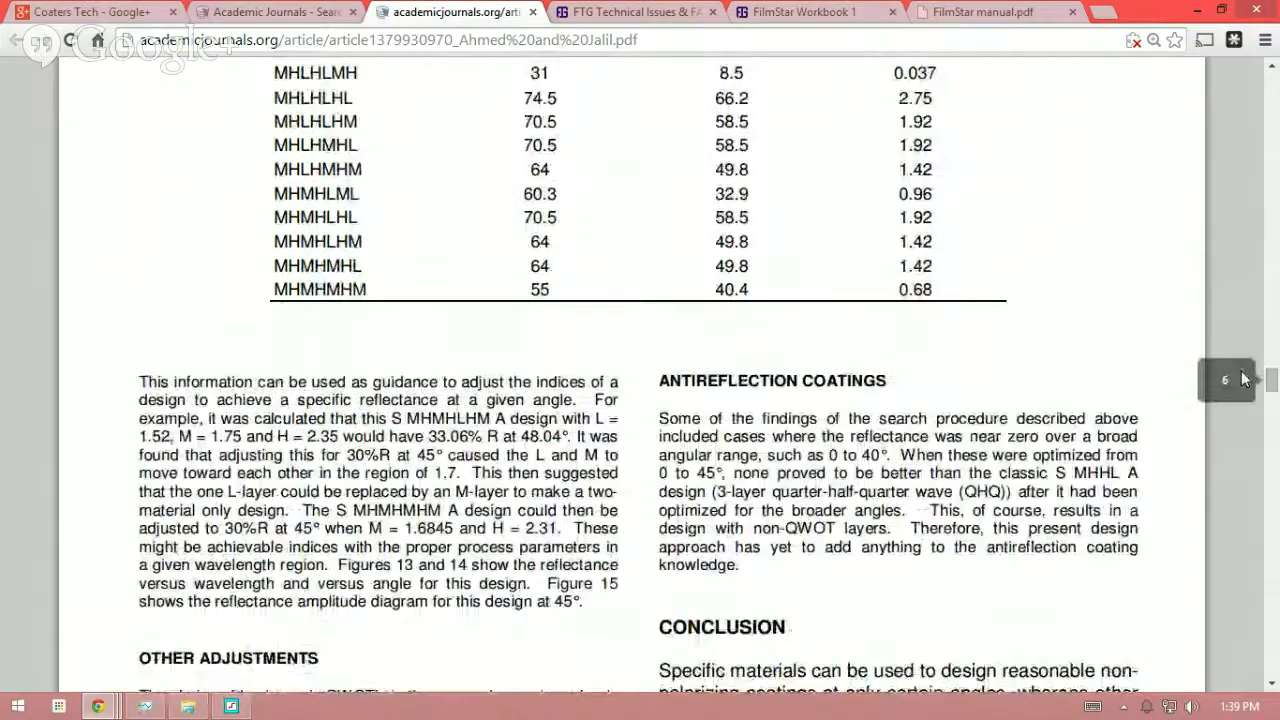
{"action": "scroll", "coordinate": [1244, 378], "scroll_direction": "down", "scroll_amount": 10}
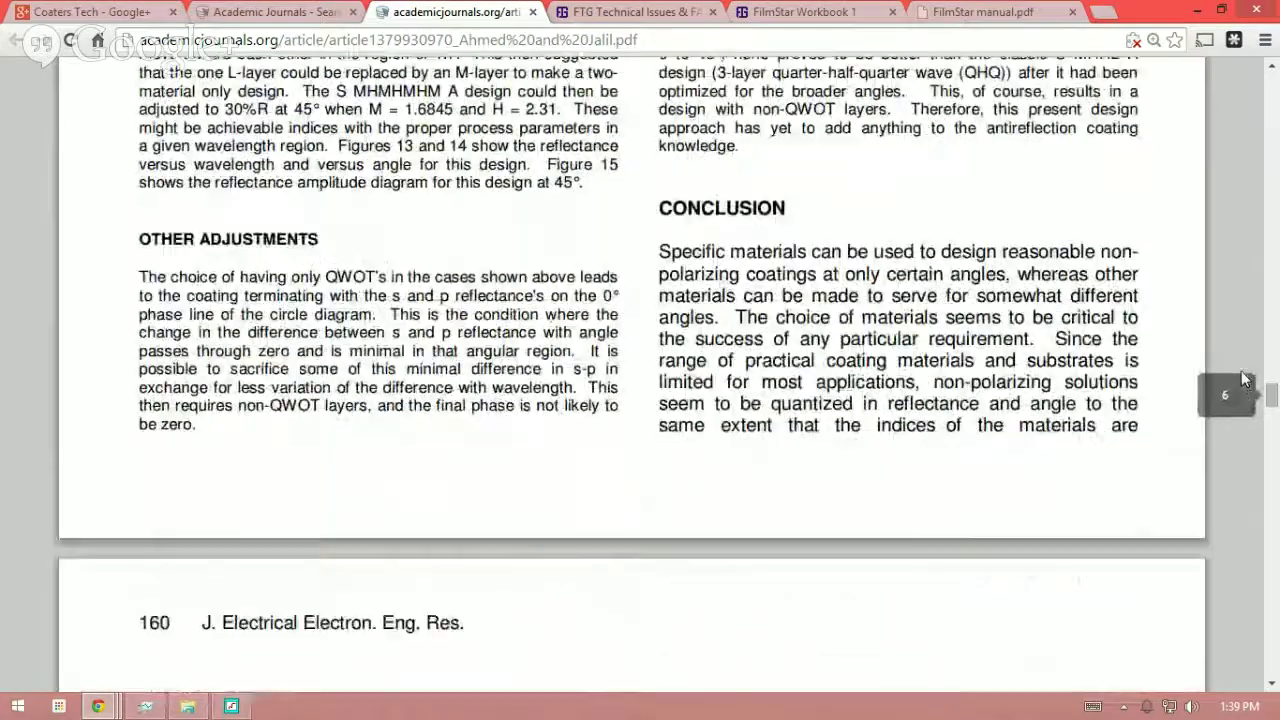
{"action": "scroll", "coordinate": [1244, 378], "scroll_direction": "down", "scroll_amount": 10}
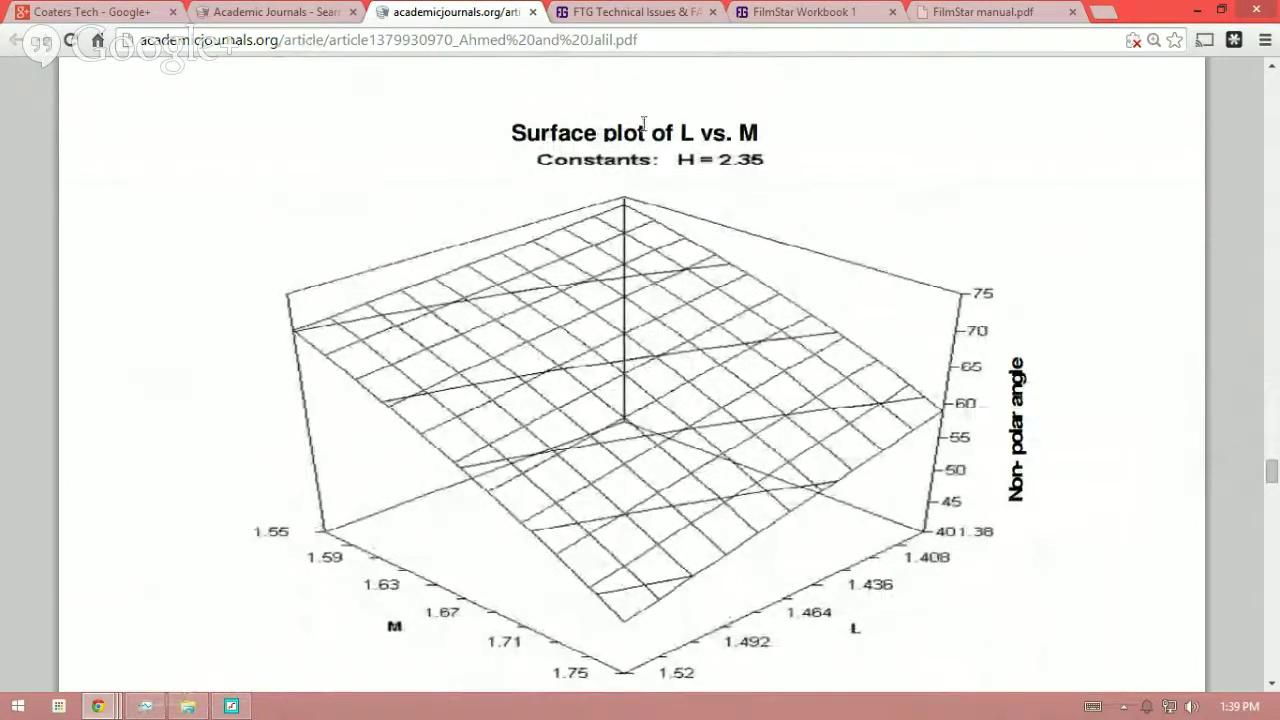
{"action": "scroll", "coordinate": [1175, 222], "scroll_direction": "down", "scroll_amount": 3}
{"action": "scroll", "coordinate": [1175, 222], "scroll_direction": "down", "scroll_amount": 10}
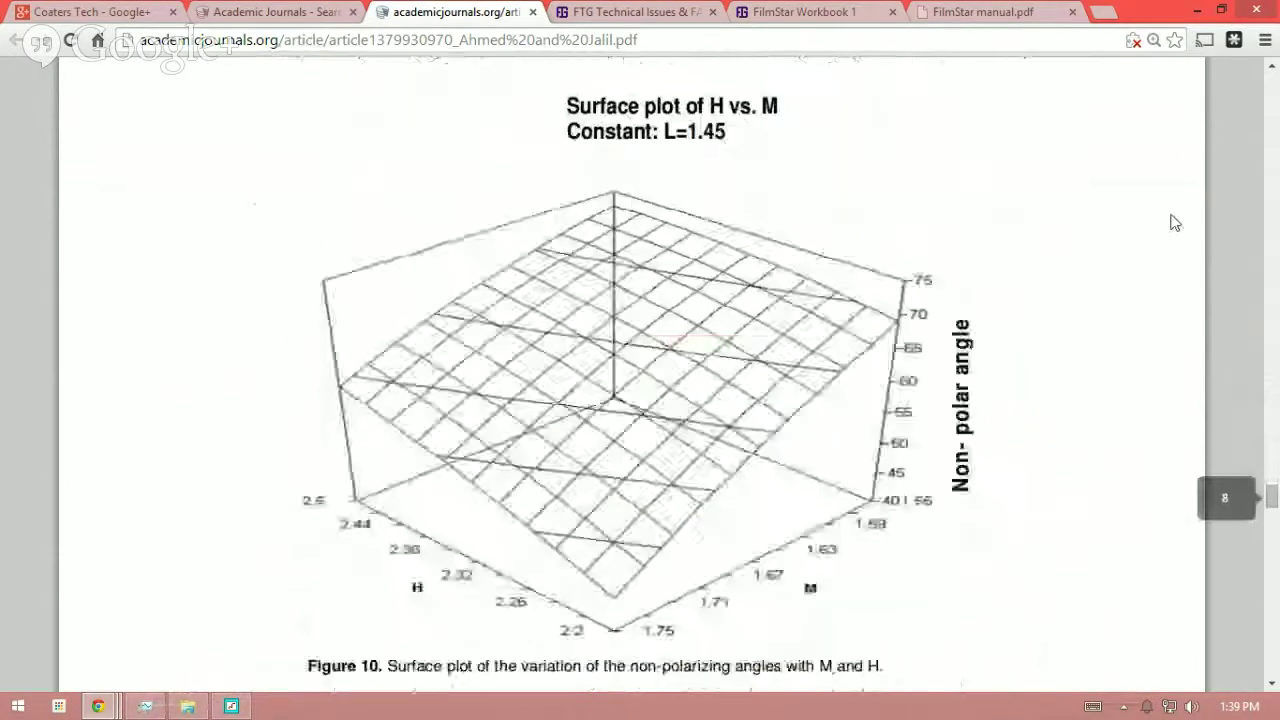
{"action": "scroll", "coordinate": [1175, 222], "scroll_direction": "down", "scroll_amount": 6}
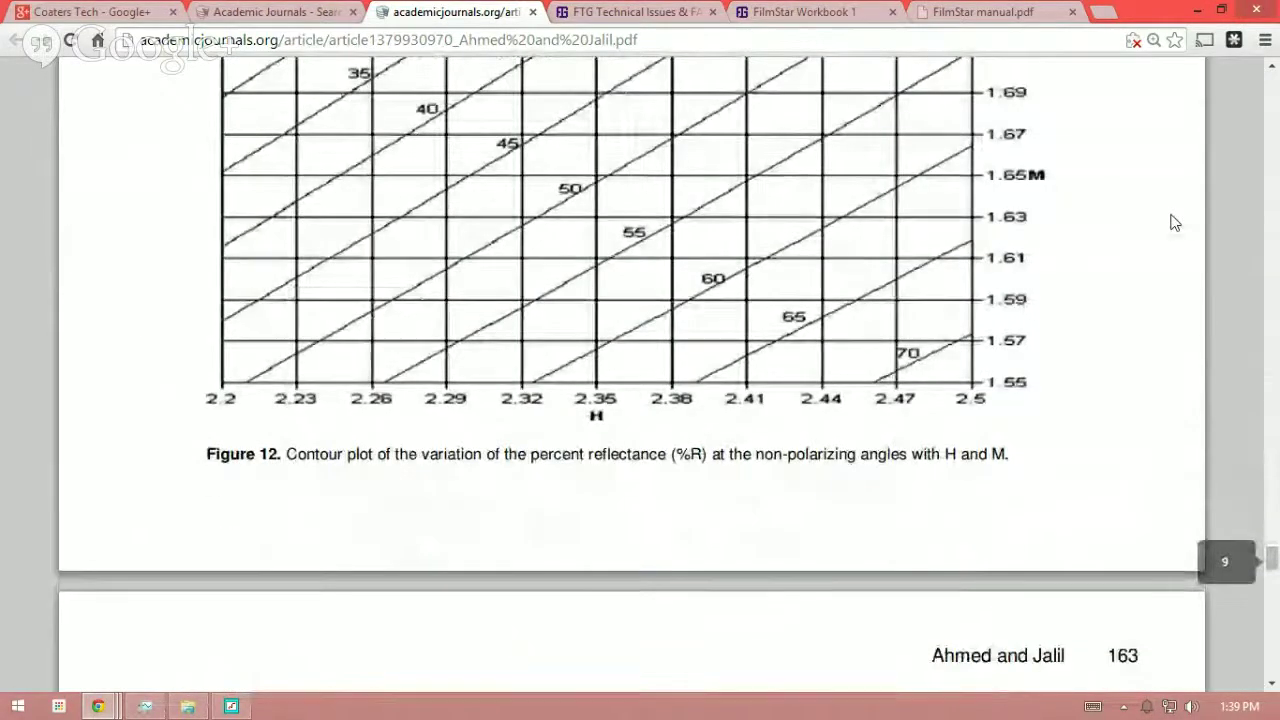
{"action": "mouse_move", "coordinate": [104, 708]}
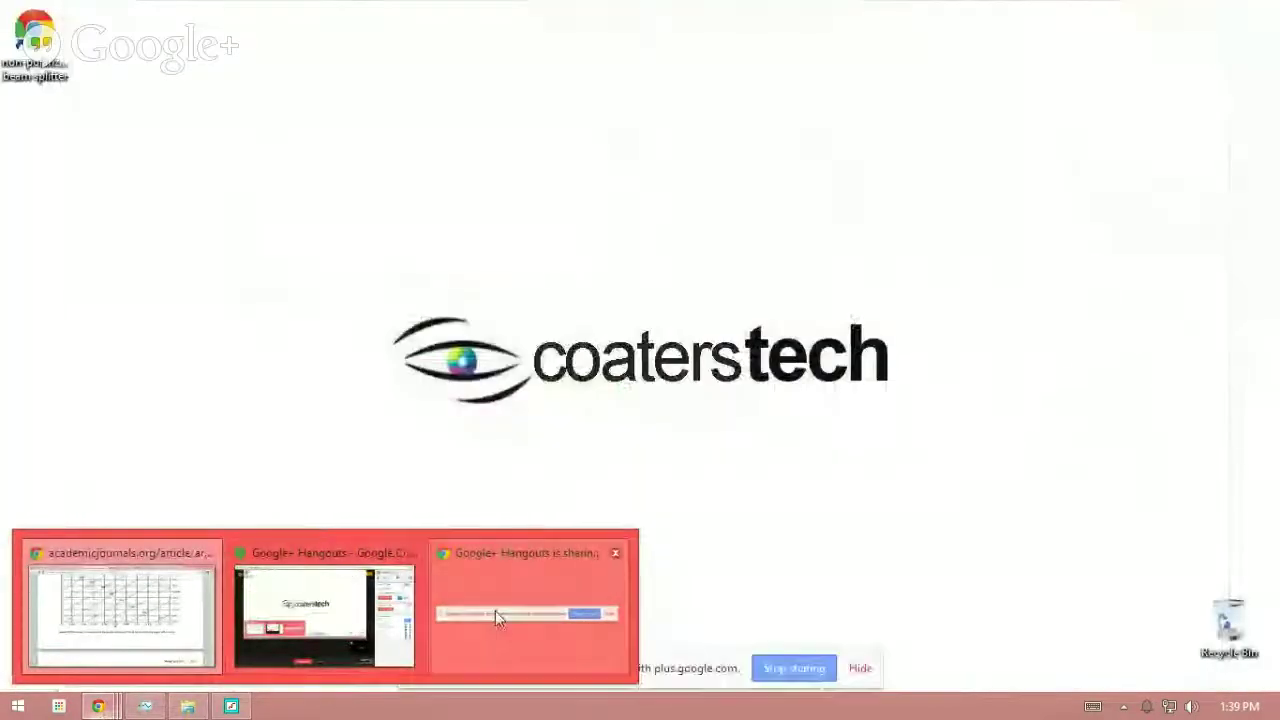
Bring the Chrome window with the academicjournals PDF back to the front at Figure 12.
{"action": "left_click", "coordinate": [495, 611]}
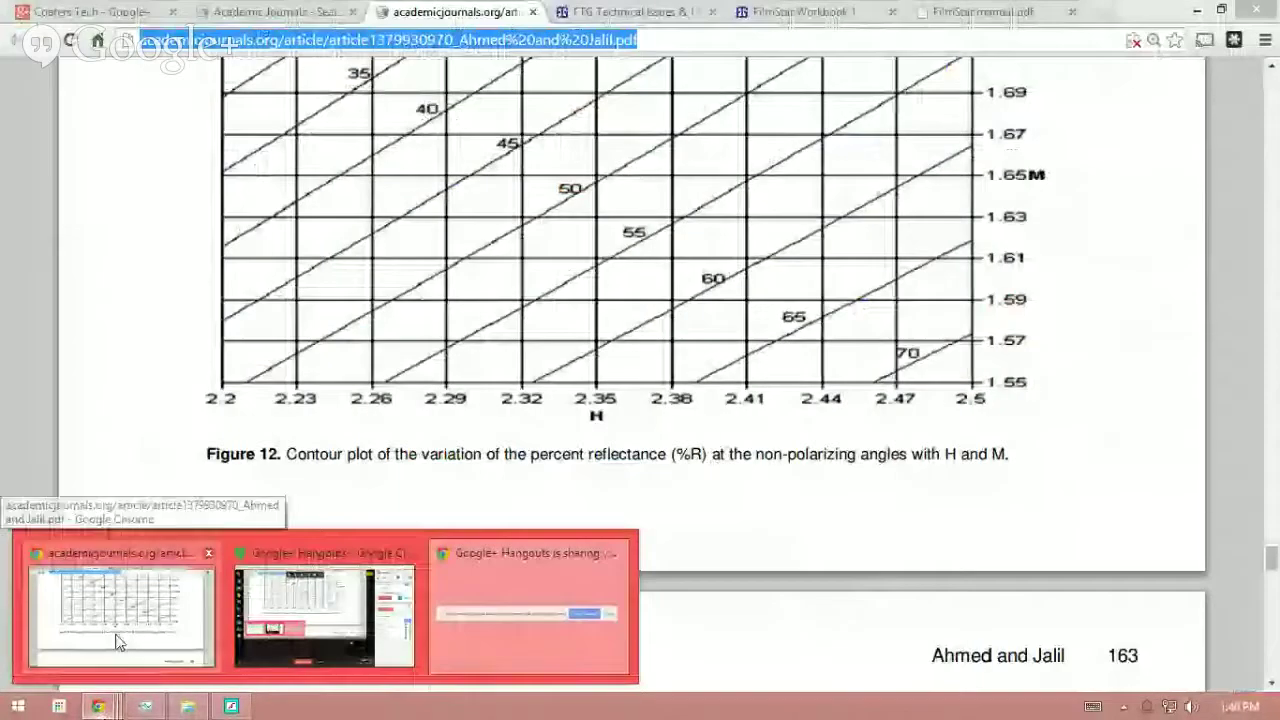
Switch to the FilmStar manual.pdf and read page 54's Optimize menu description of the five algorithms.
{"action": "left_click", "coordinate": [117, 641]}
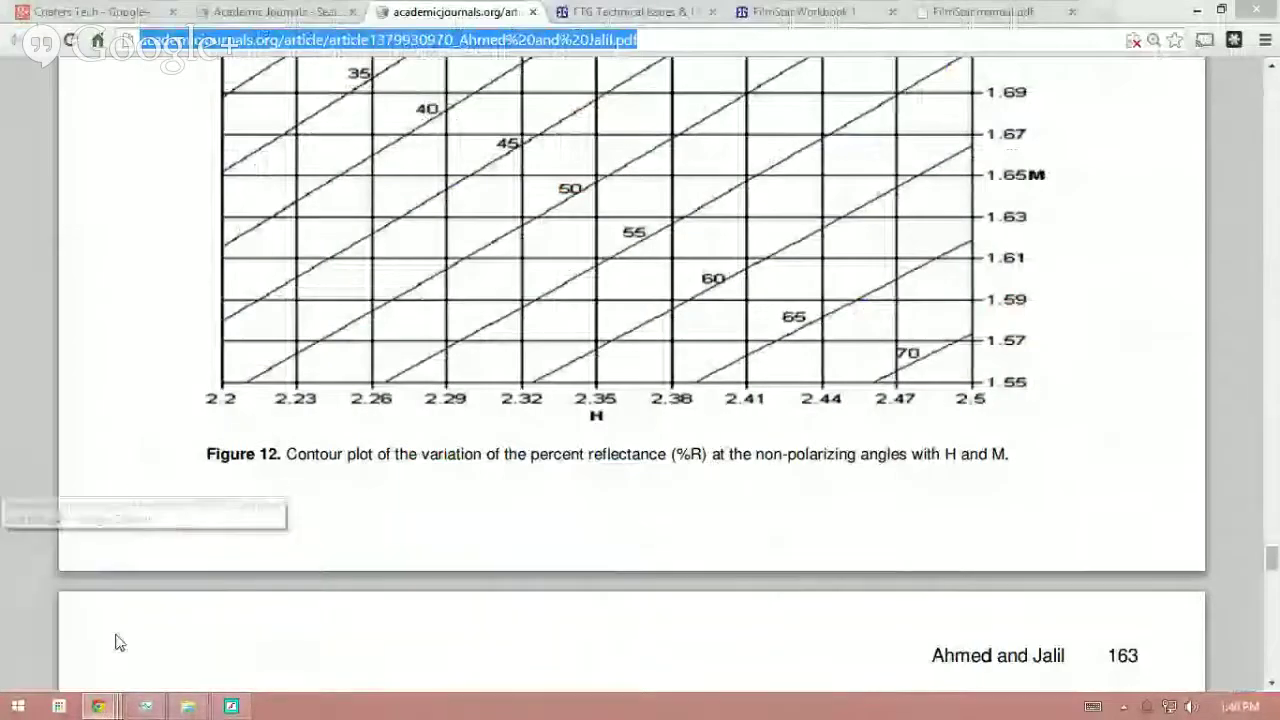
{"action": "left_click", "coordinate": [978, 11]}
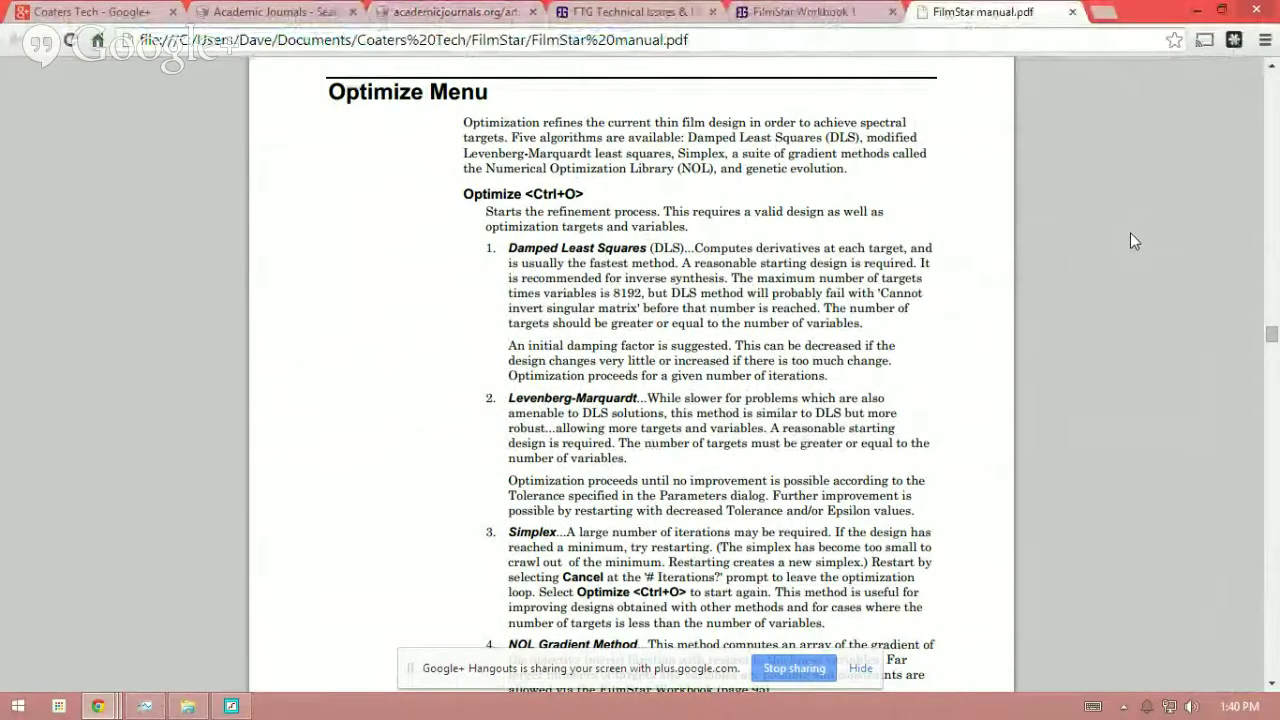
{"action": "scroll", "coordinate": [1130, 232], "scroll_direction": "down", "scroll_amount": 2}
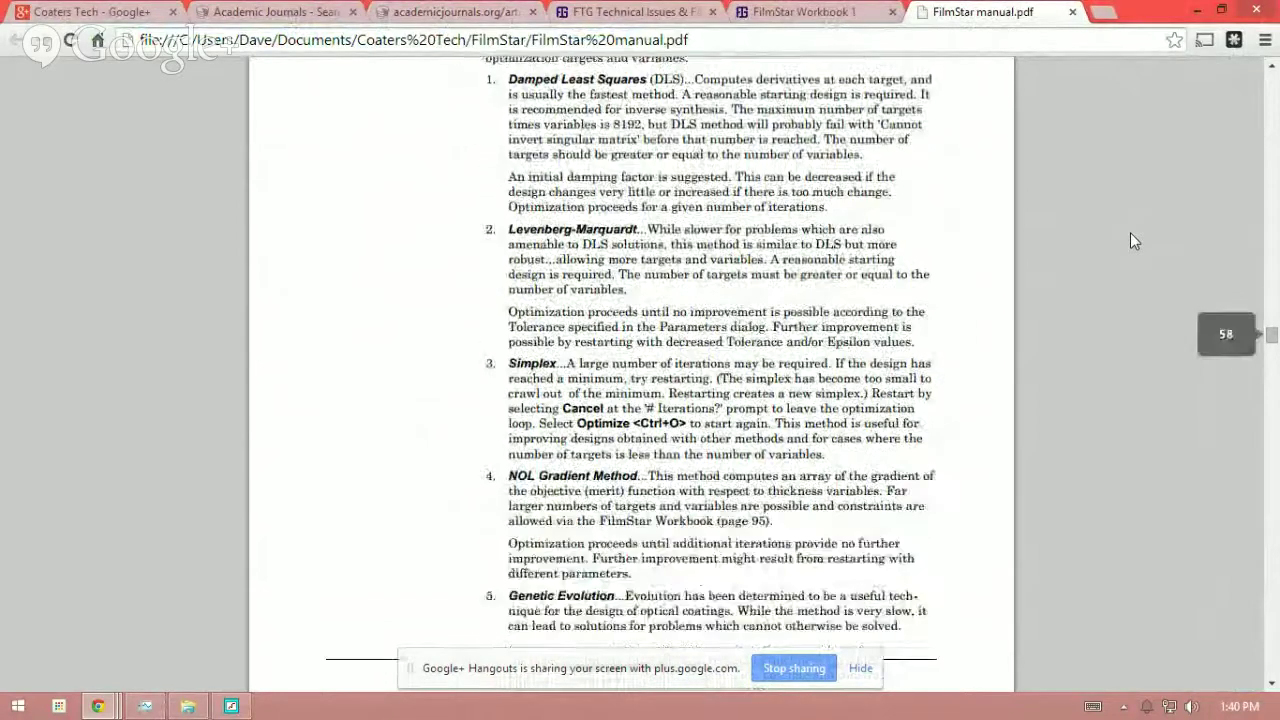
{"action": "scroll", "coordinate": [1130, 234], "scroll_direction": "up", "scroll_amount": 2}
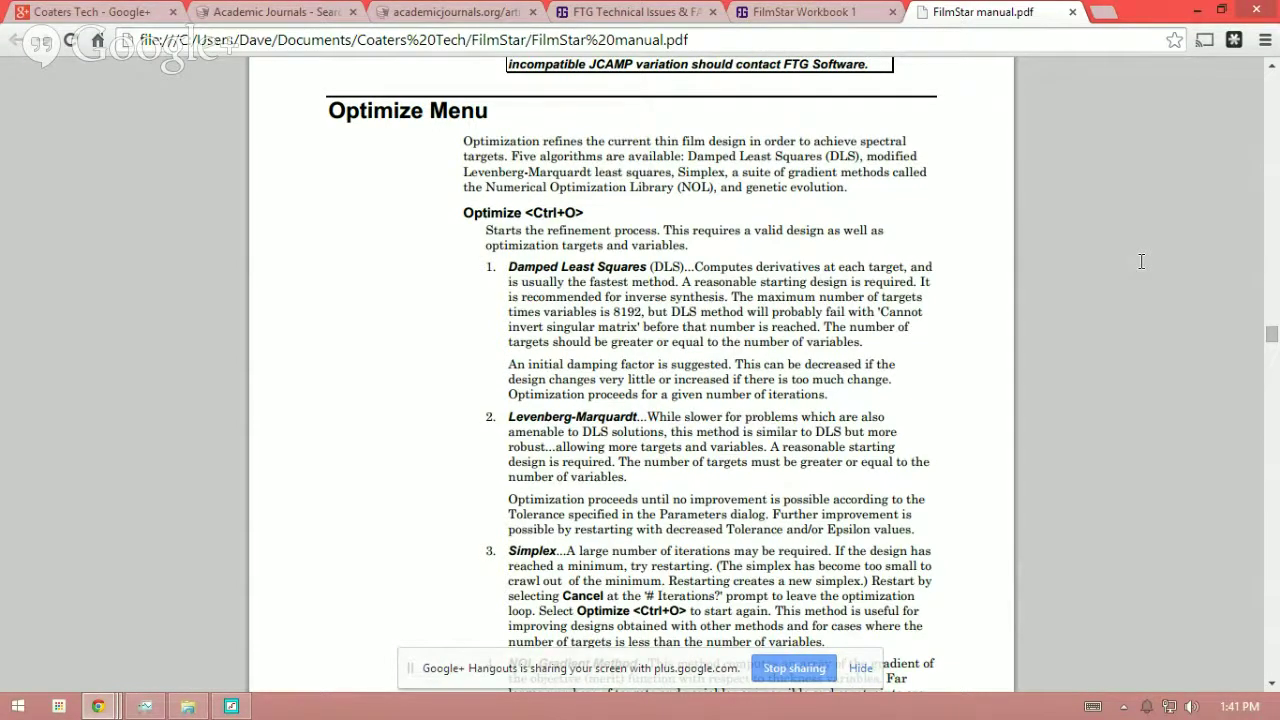
{"action": "scroll", "coordinate": [1141, 261], "scroll_direction": "down", "scroll_amount": 2}
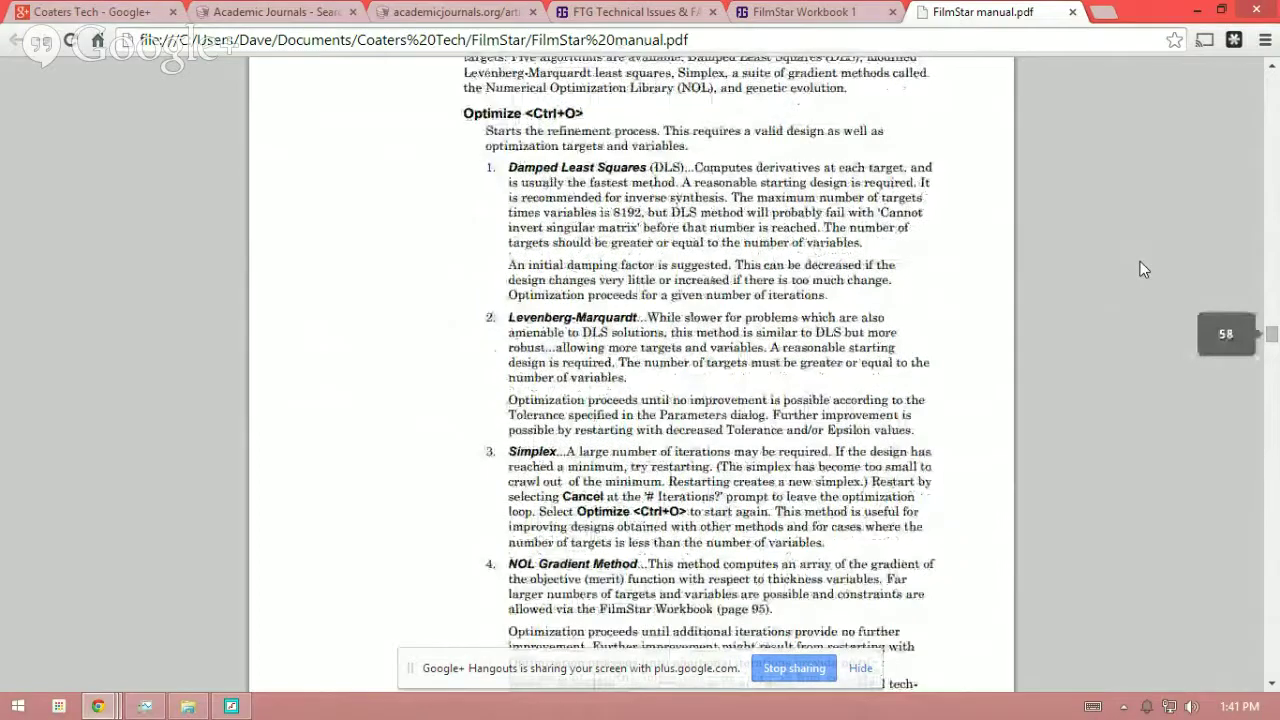
{"action": "scroll", "coordinate": [1143, 268], "scroll_direction": "up", "scroll_amount": 2}
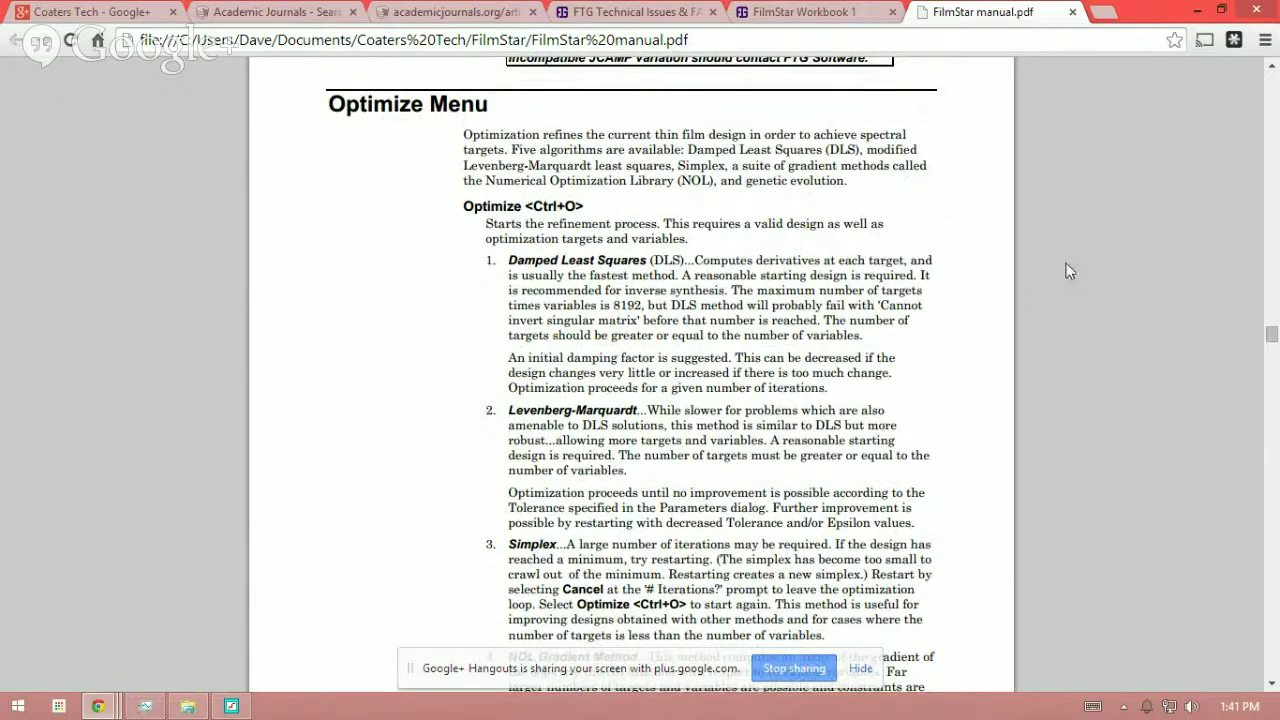
{"action": "scroll", "coordinate": [1068, 271], "scroll_direction": "down", "scroll_amount": 1}
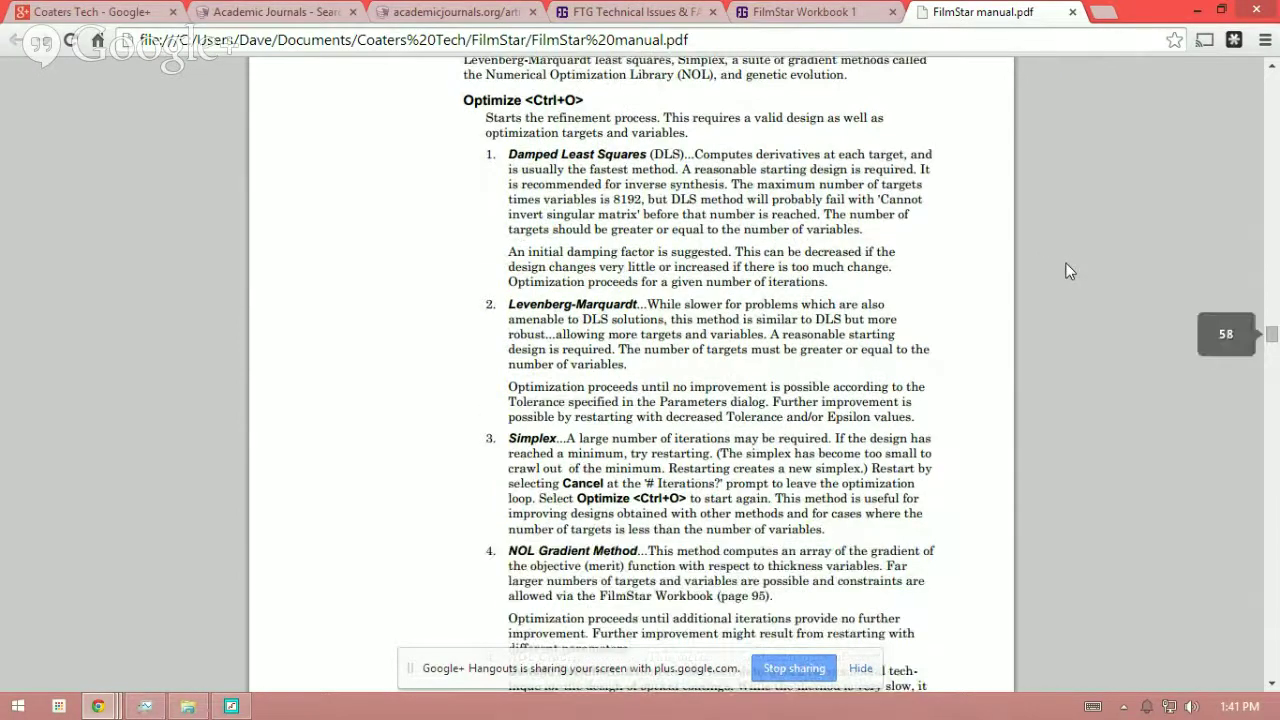
{"action": "scroll", "coordinate": [1068, 271], "scroll_direction": "down", "scroll_amount": 2}
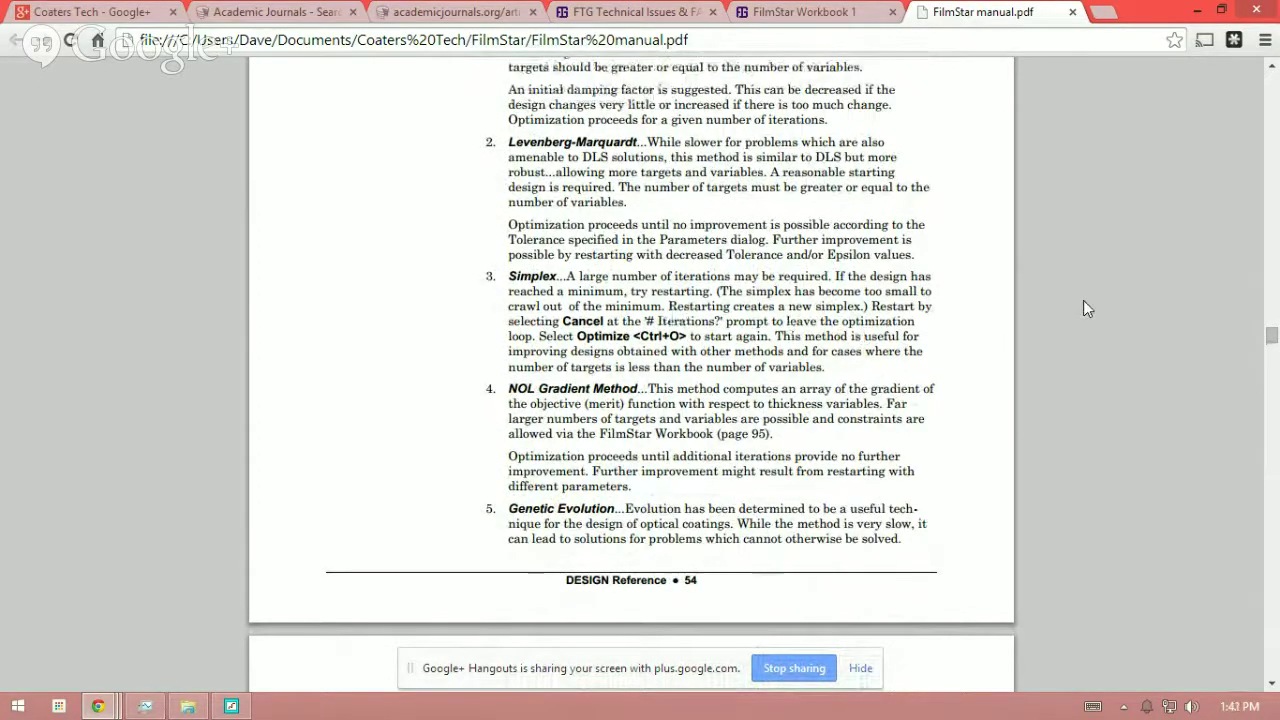
Scroll the manual to page 59's Flip-Flop, Global Search, Use All Layers and Synthesis entries.
{"action": "scroll", "coordinate": [1084, 302], "scroll_direction": "down", "scroll_amount": 2}
{"action": "scroll", "coordinate": [1084, 302], "scroll_direction": "down", "scroll_amount": 1}
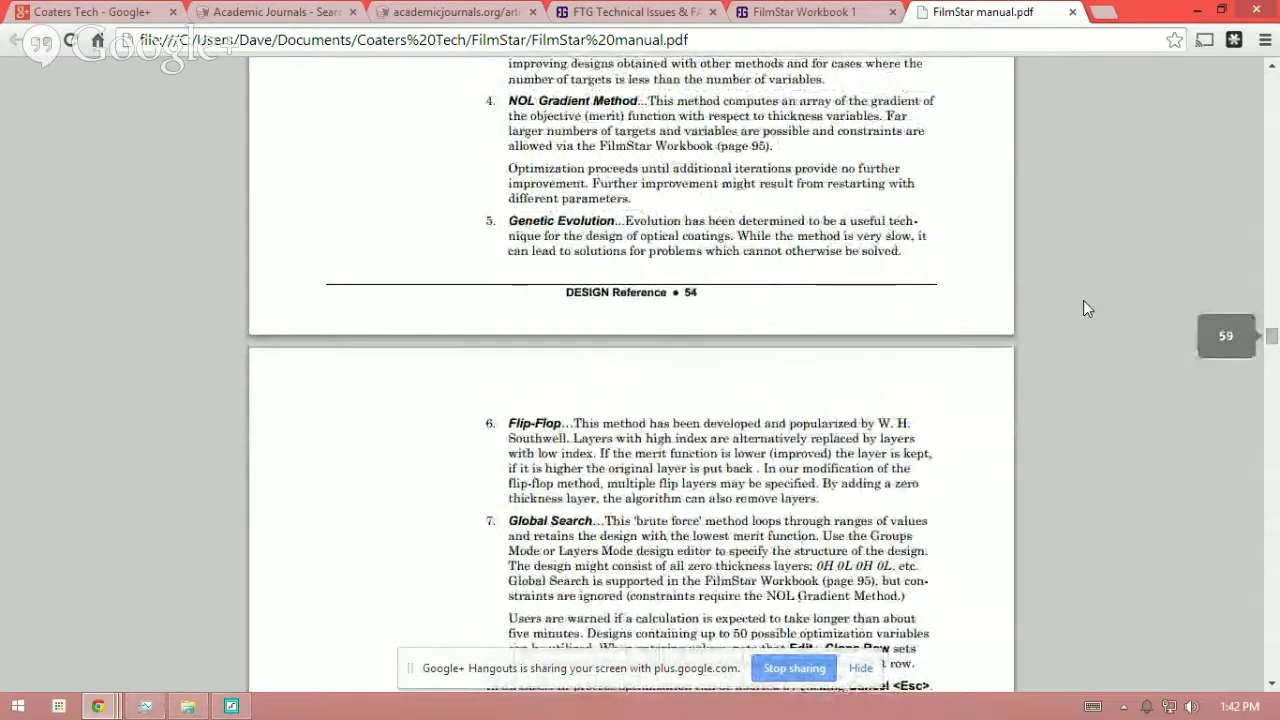
{"action": "scroll", "coordinate": [1083, 308], "scroll_direction": "down", "scroll_amount": 2}
{"action": "scroll", "coordinate": [1083, 300], "scroll_direction": "down", "scroll_amount": 1}
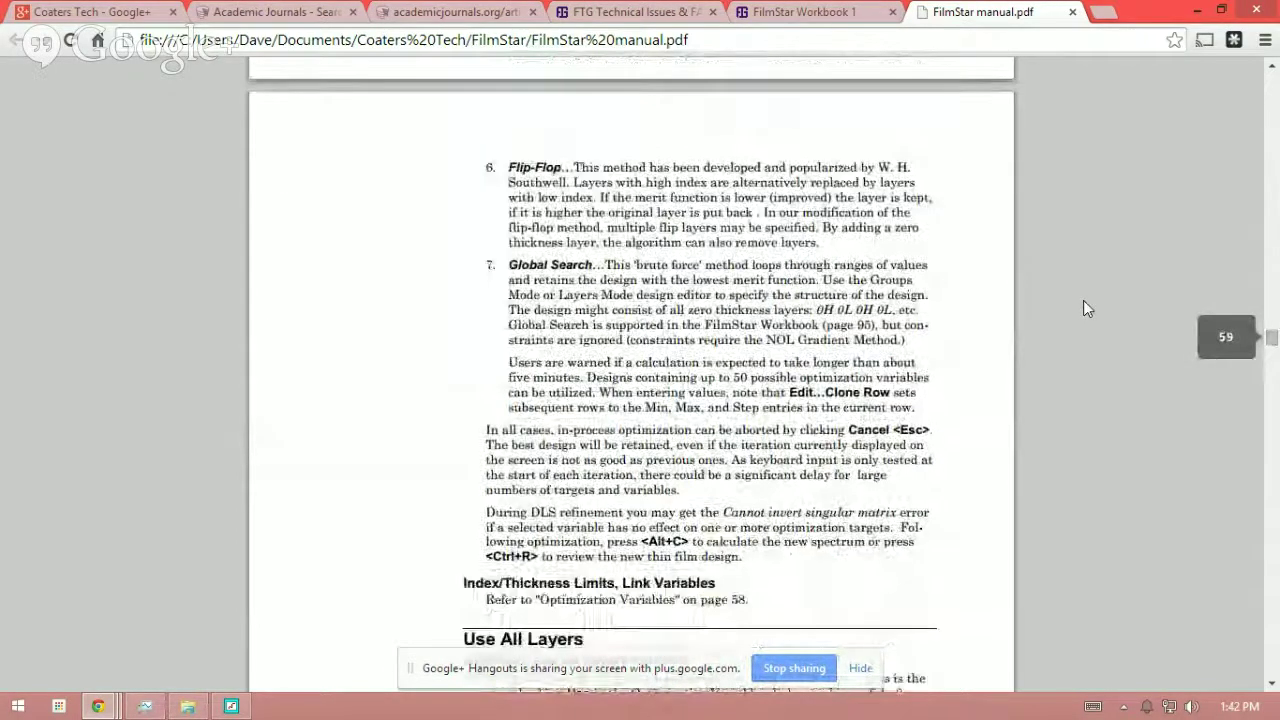
{"action": "scroll", "coordinate": [1083, 300], "scroll_direction": "down", "scroll_amount": 1}
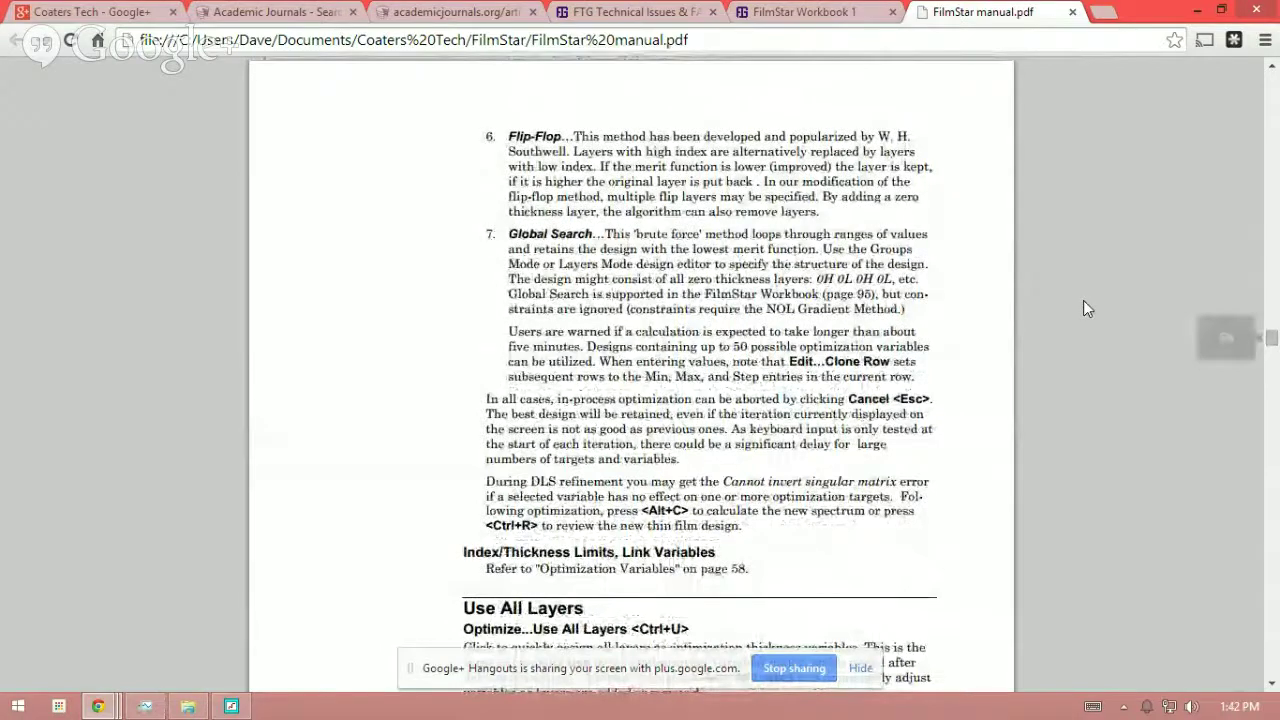
{"action": "scroll", "coordinate": [1083, 308], "scroll_direction": "down", "scroll_amount": 3}
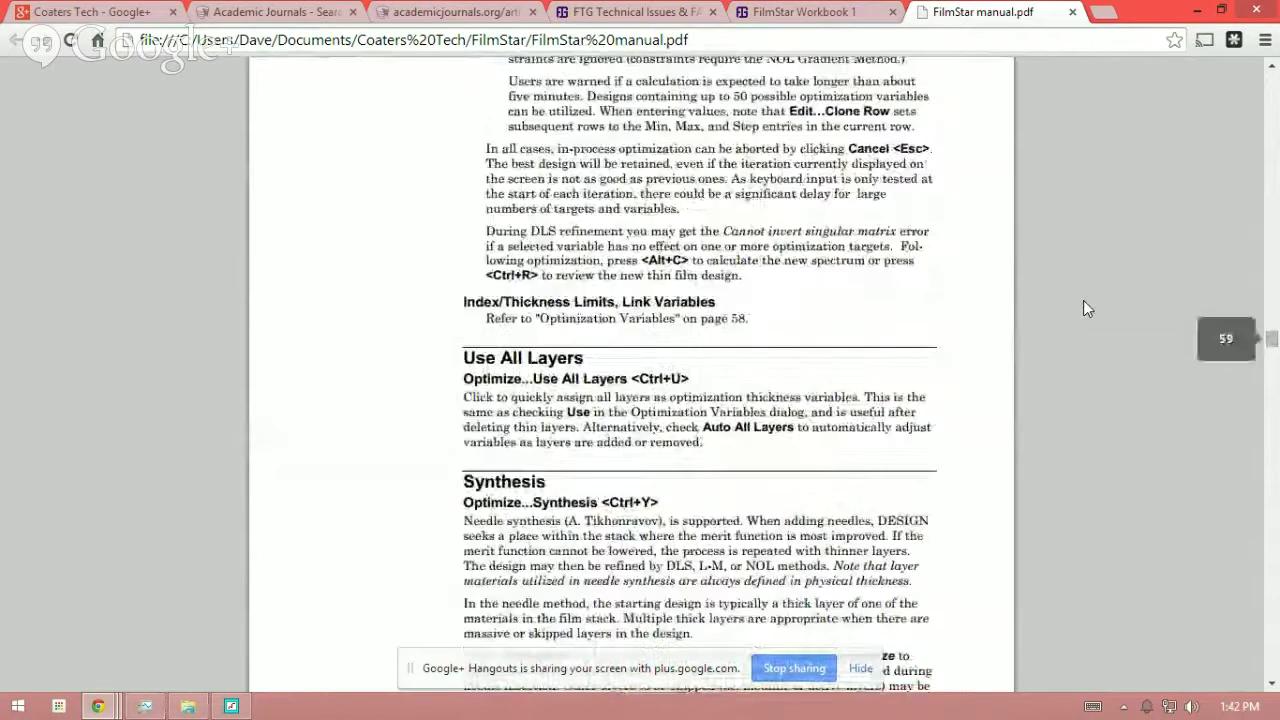
{"action": "scroll", "coordinate": [1087, 308], "scroll_direction": "up", "scroll_amount": 2}
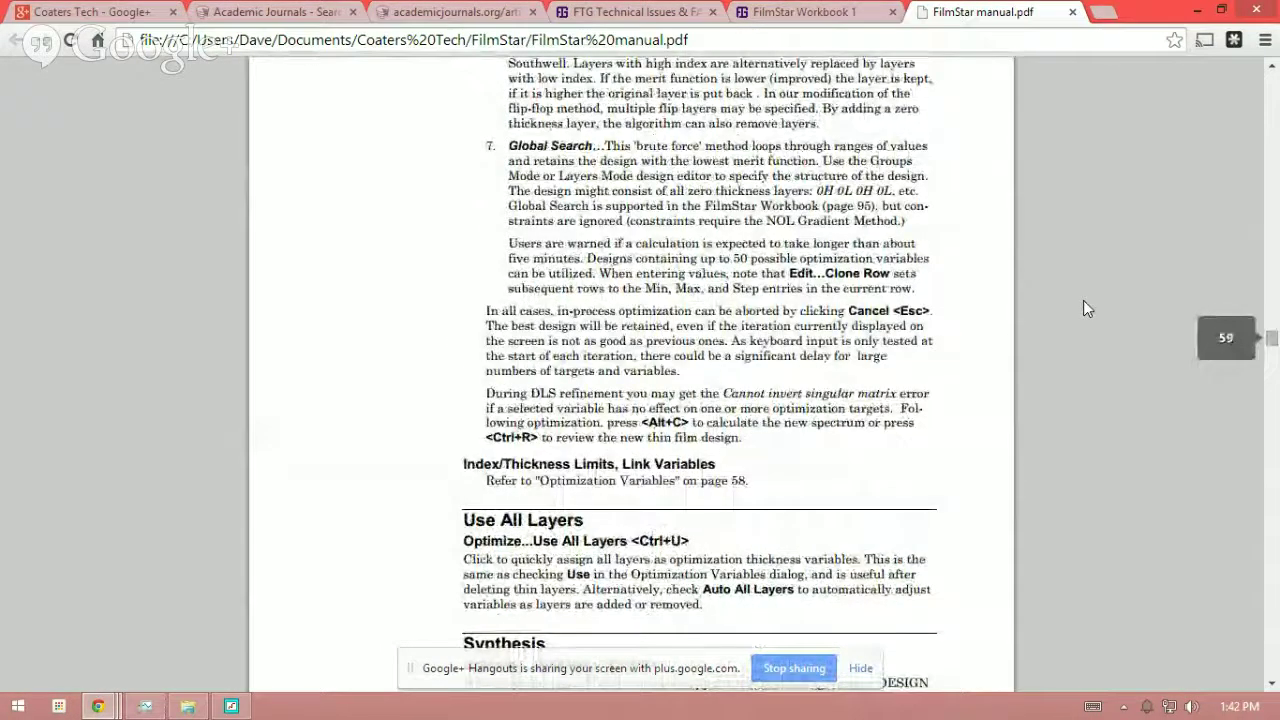
{"action": "scroll", "coordinate": [1088, 308], "scroll_direction": "up", "scroll_amount": 4}
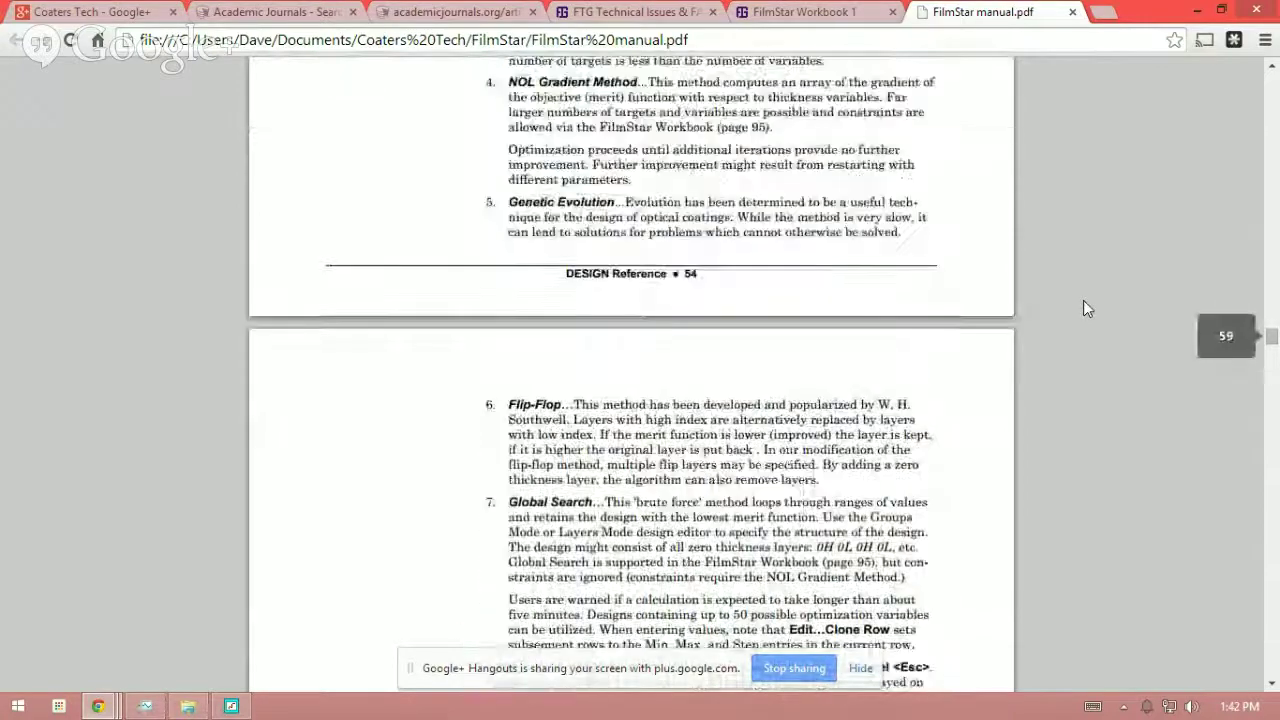
{"action": "scroll", "coordinate": [1087, 308], "scroll_direction": "up", "scroll_amount": 5}
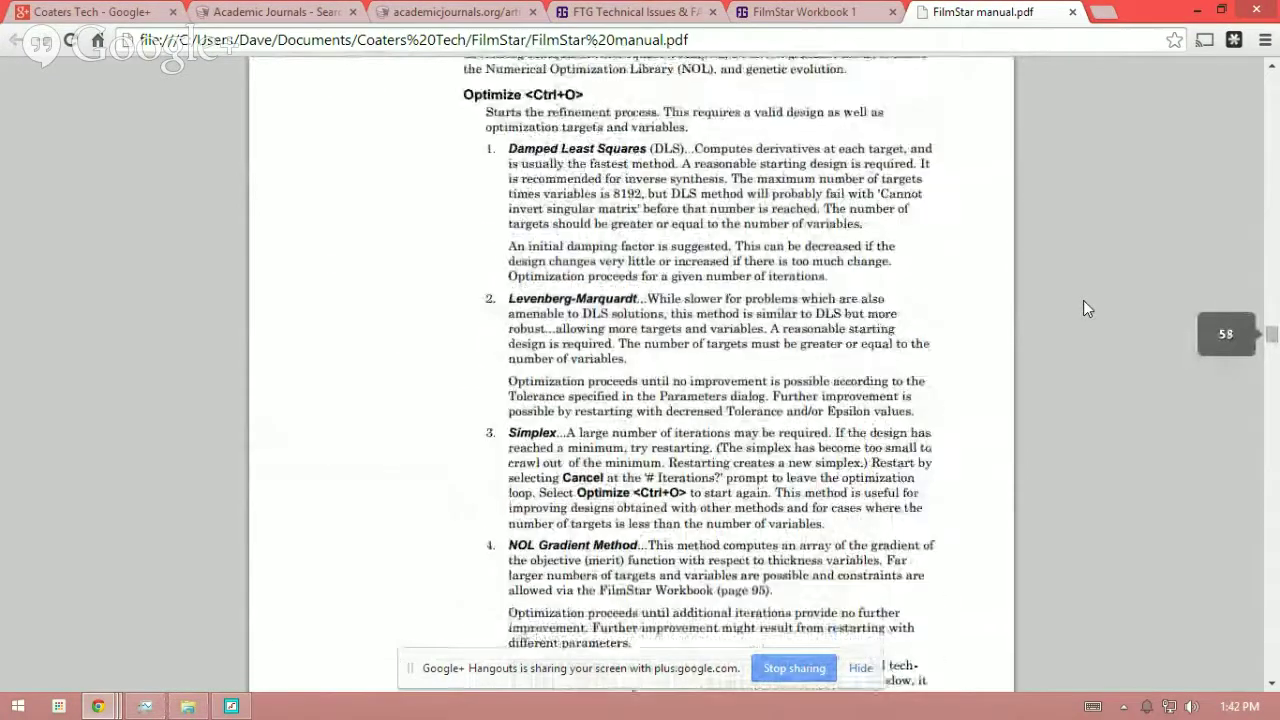
{"action": "scroll", "coordinate": [1083, 300], "scroll_direction": "up", "scroll_amount": 1}
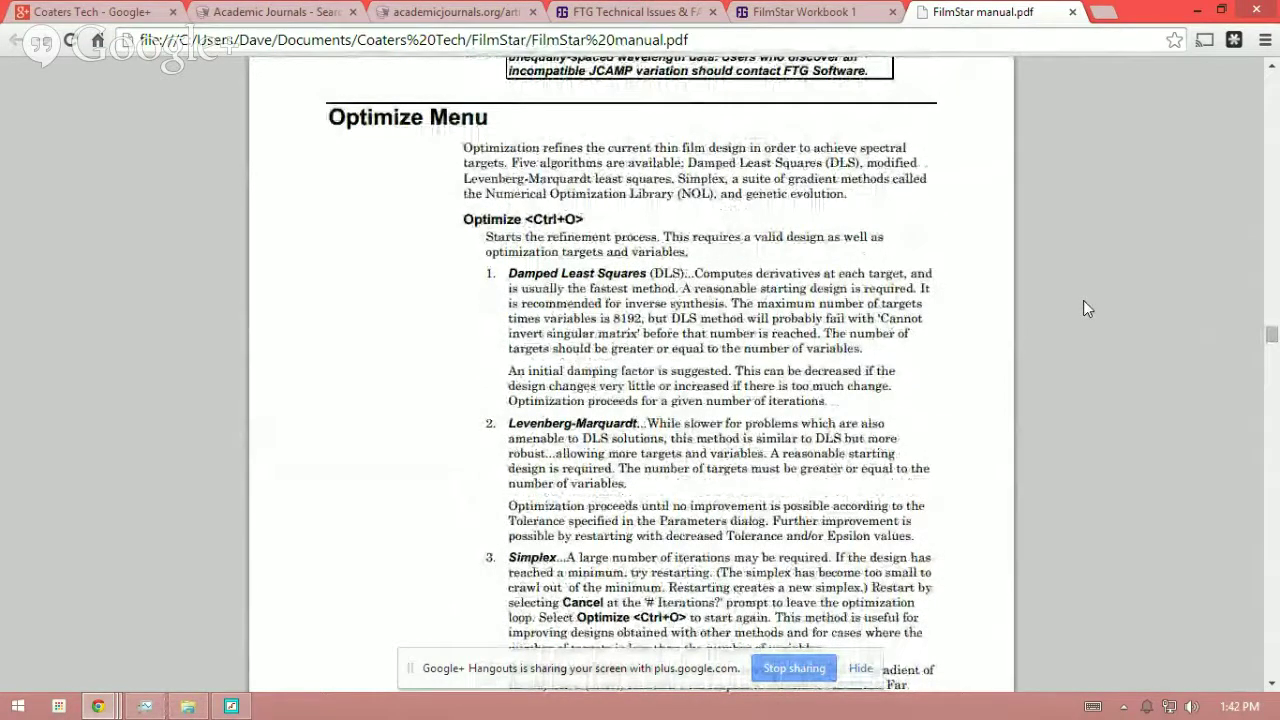
{"action": "scroll", "coordinate": [1087, 308], "scroll_direction": "down", "scroll_amount": 2}
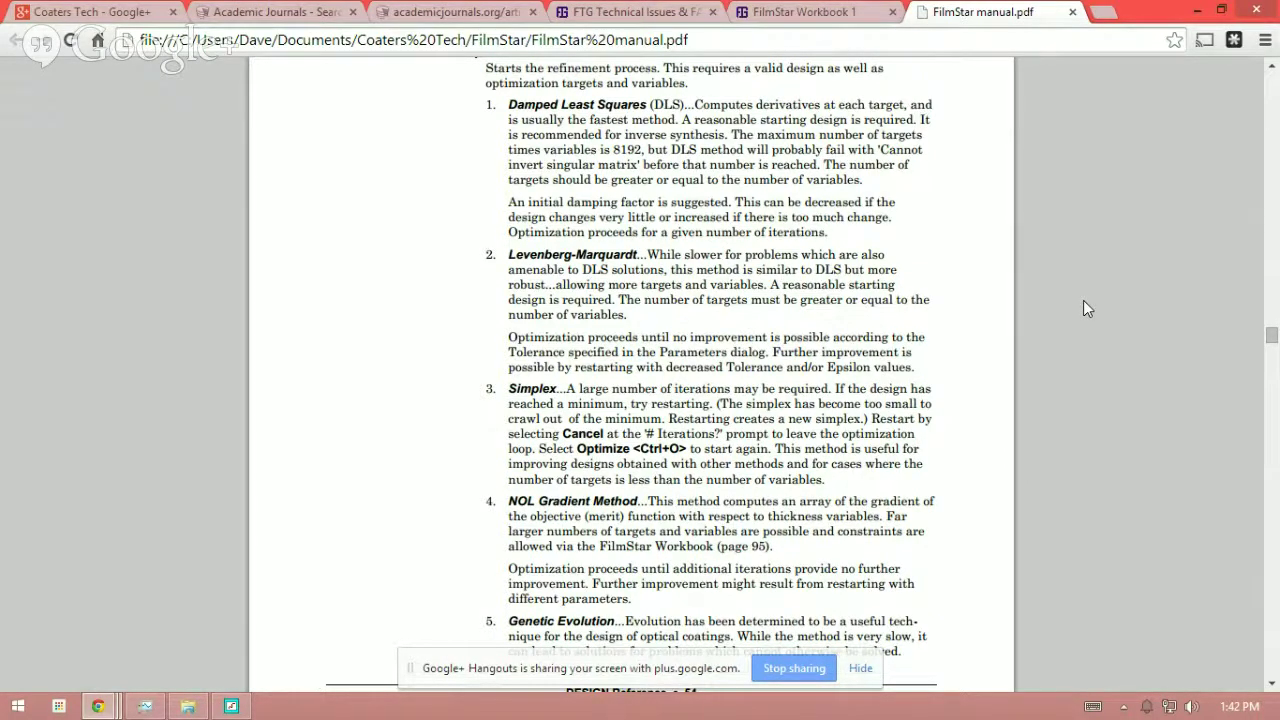
{"action": "scroll", "coordinate": [1084, 301], "scroll_direction": "down", "scroll_amount": 5}
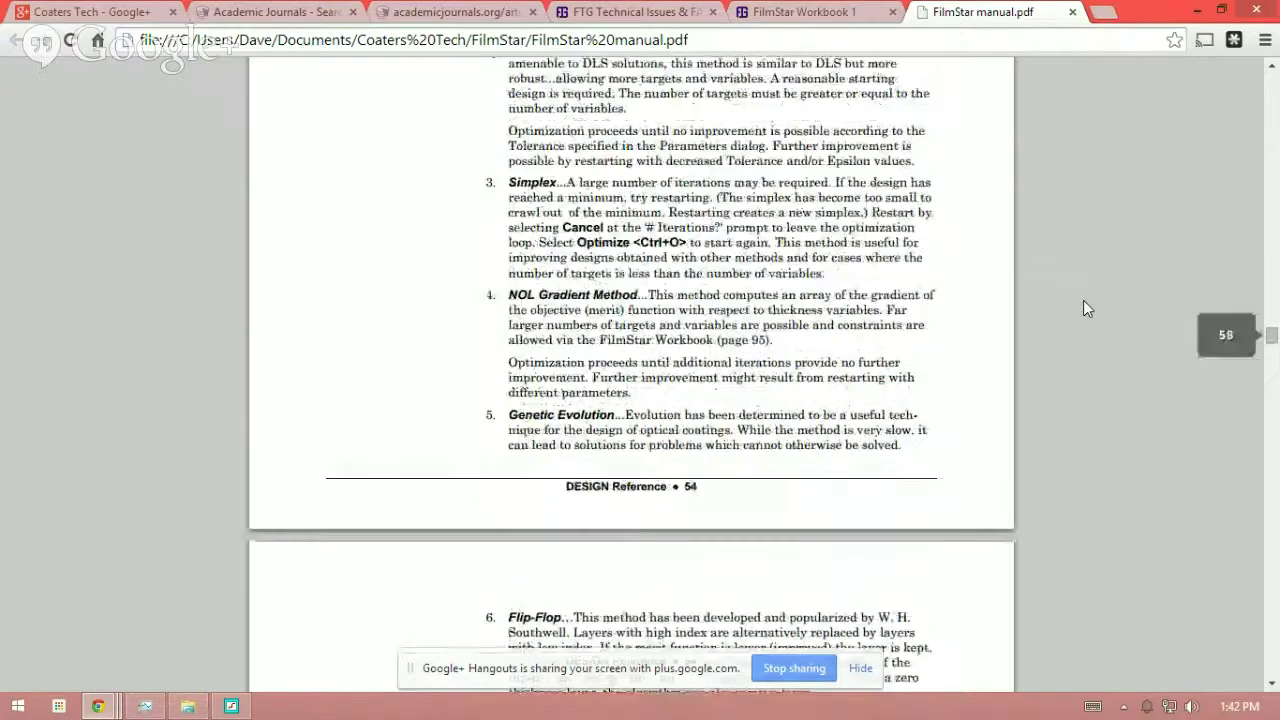
{"action": "scroll", "coordinate": [1084, 302], "scroll_direction": "down", "scroll_amount": 4}
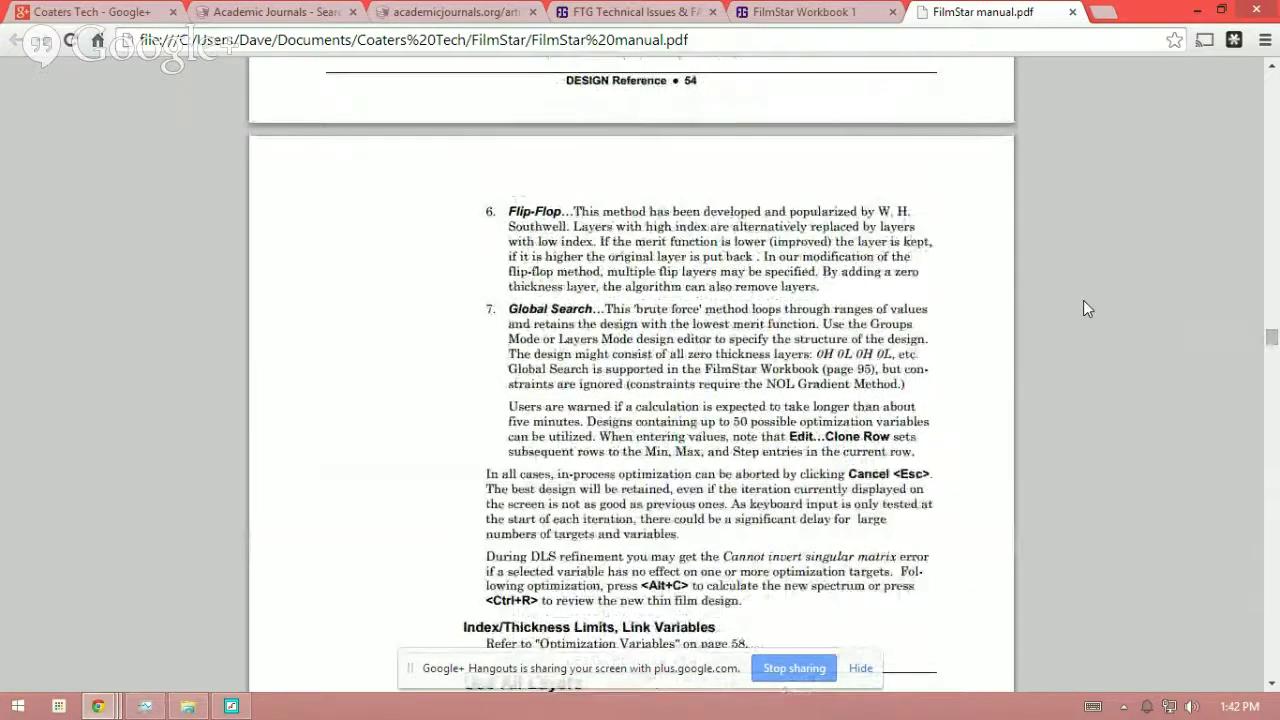
{"action": "scroll", "coordinate": [1083, 300], "scroll_direction": "down", "scroll_amount": 2}
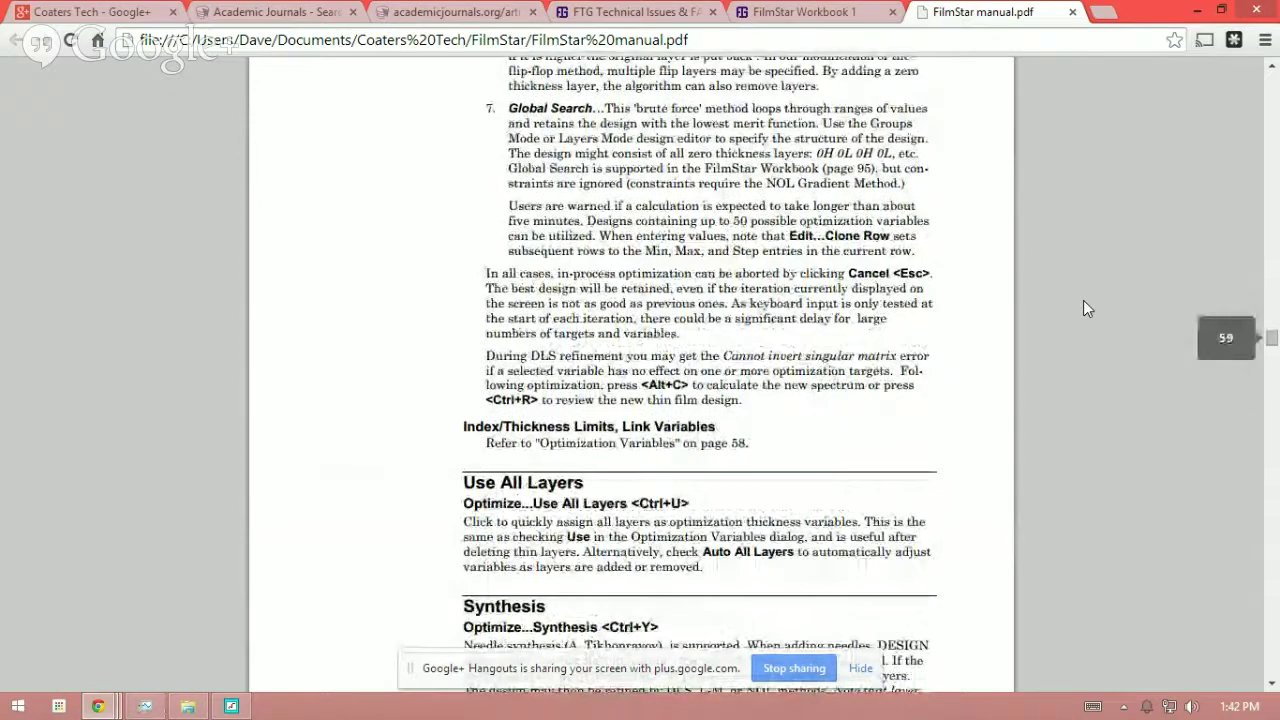
{"action": "mouse_move", "coordinate": [100, 708]}
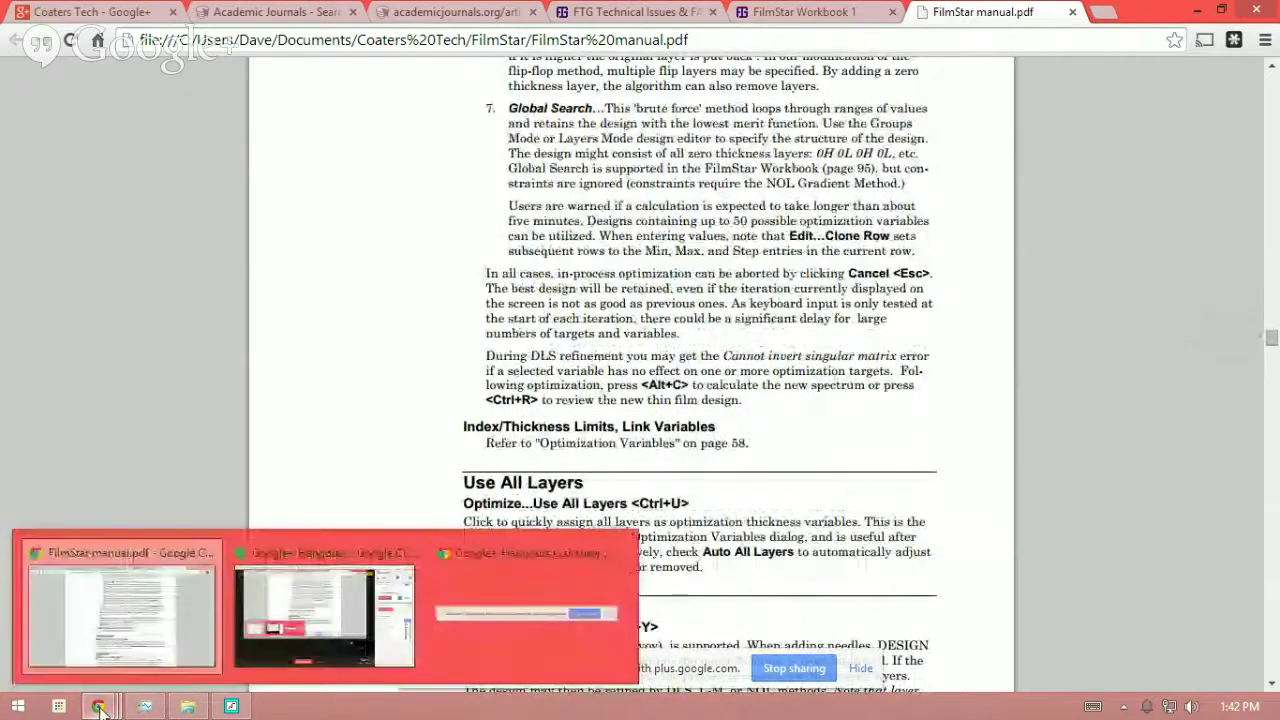